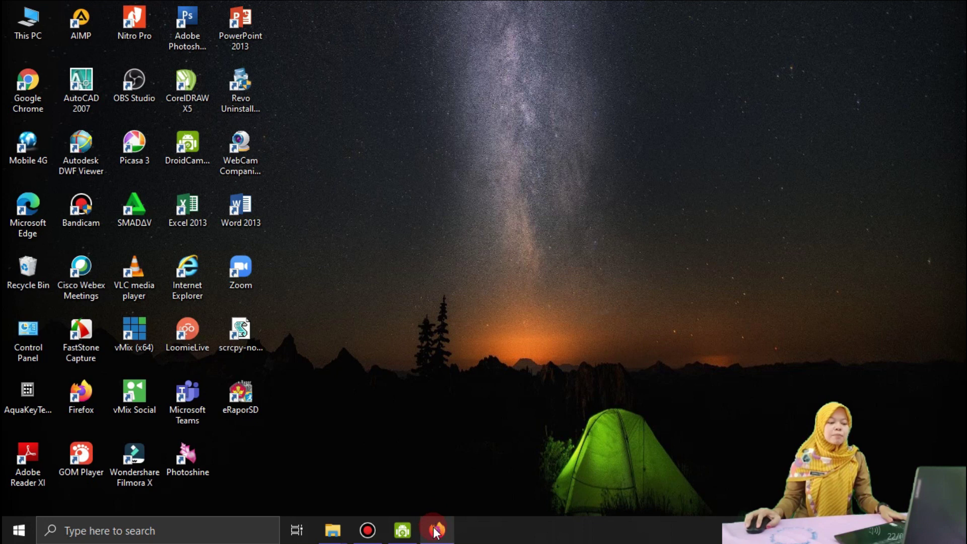
Switch to the e-Rapor SD login page in Firefox, enter the account password with Tampilkan Password enabled, and log in as Guru for 2020/2021 Genap.
mouse_move(436, 530)
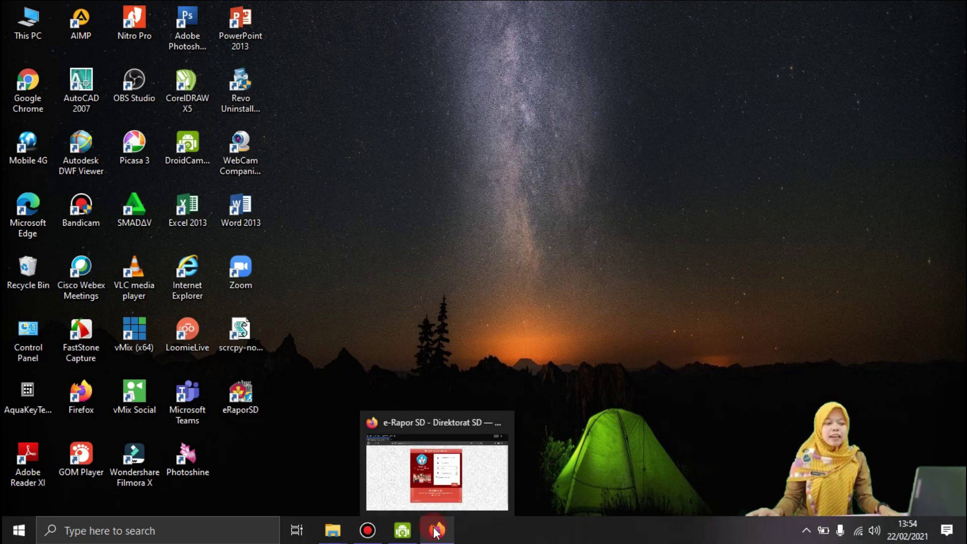
click(436, 530)
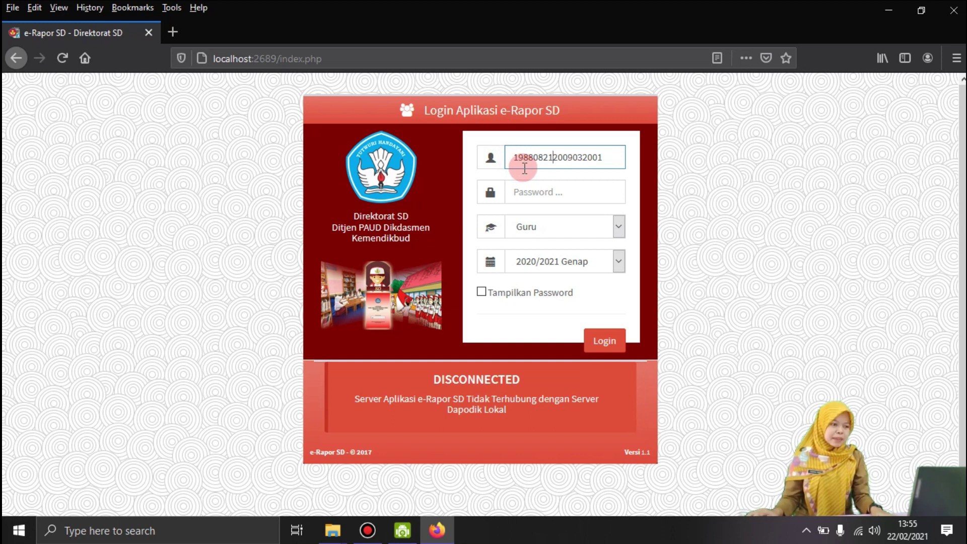
click(528, 192)
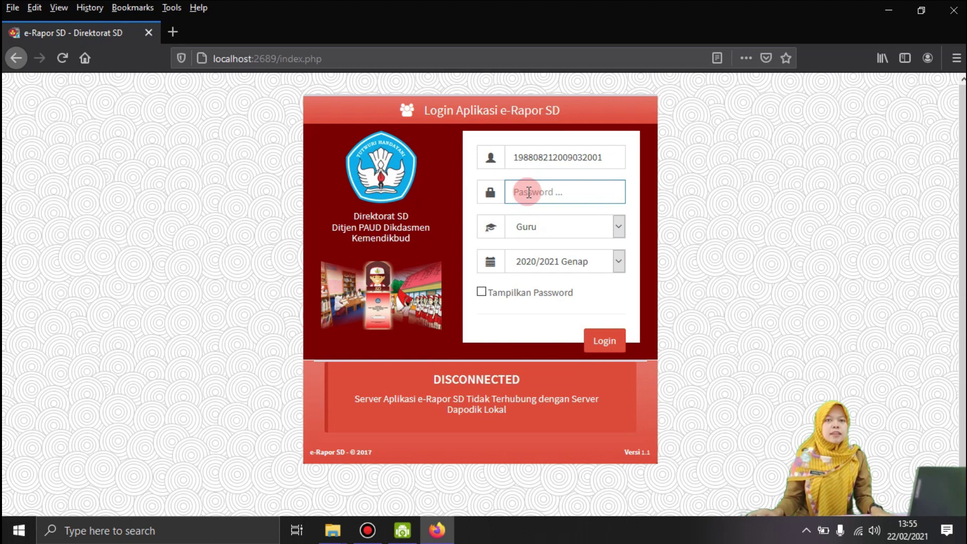
text(****)
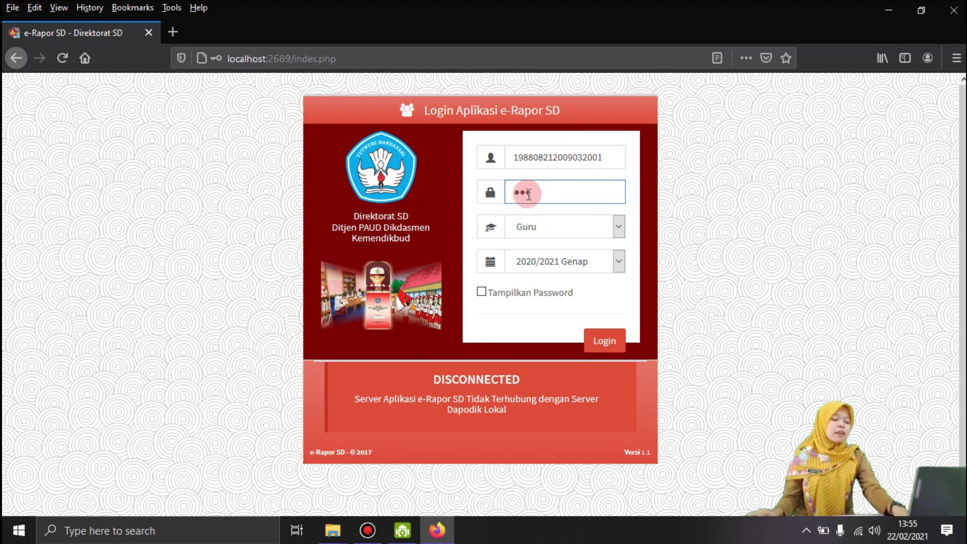
text(**)
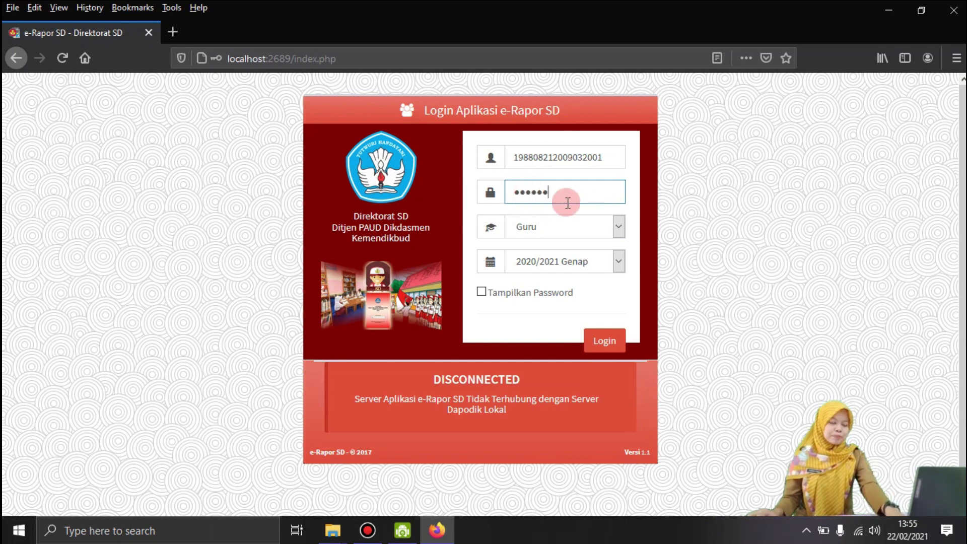
click(617, 222)
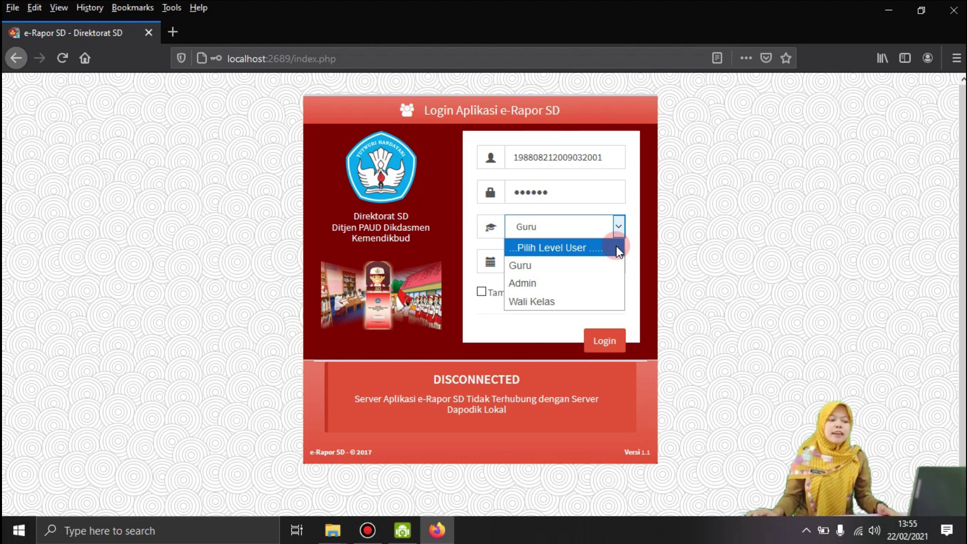
click(582, 265)
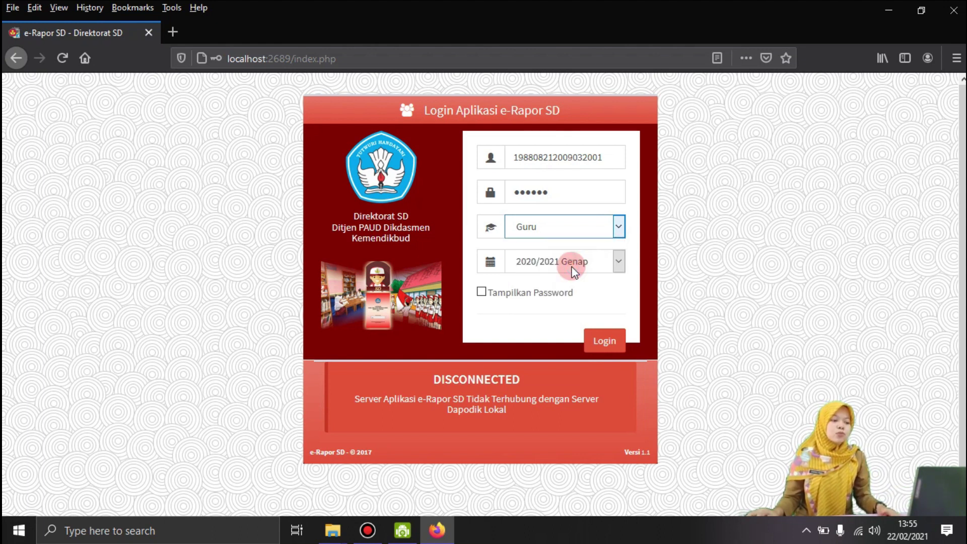
click(482, 292)
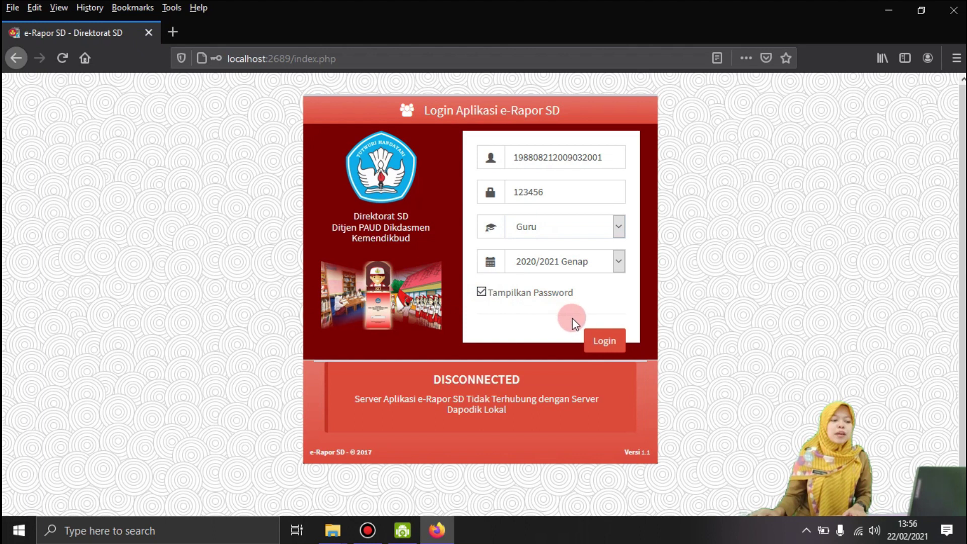
click(599, 346)
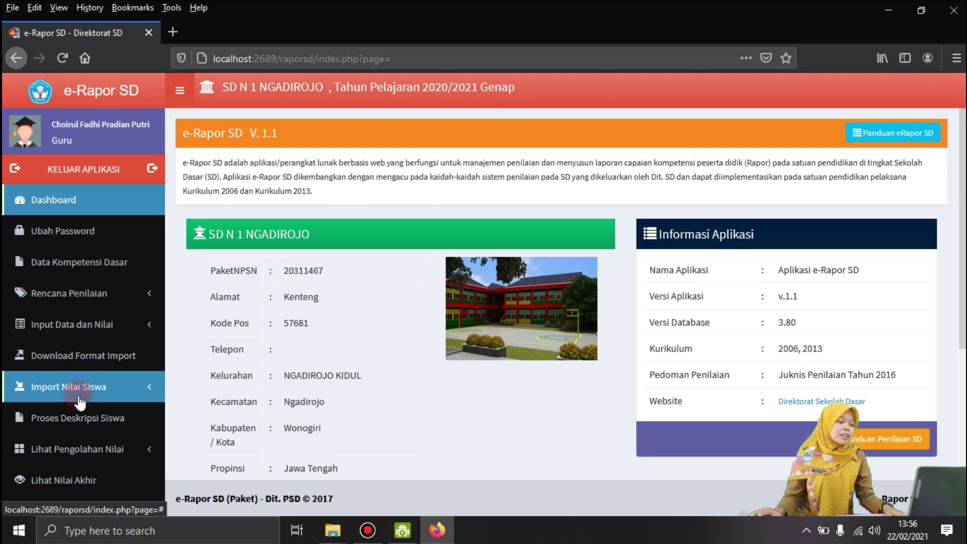
Look through the teacher's menu entries and open the Ubah Password page.
scroll(78, 402, down, 2)
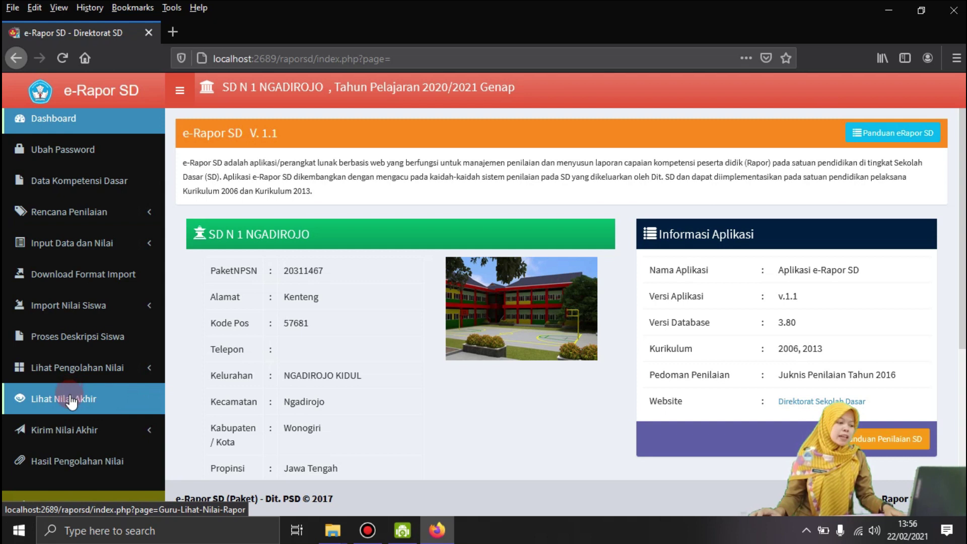
scroll(77, 428, down, 1)
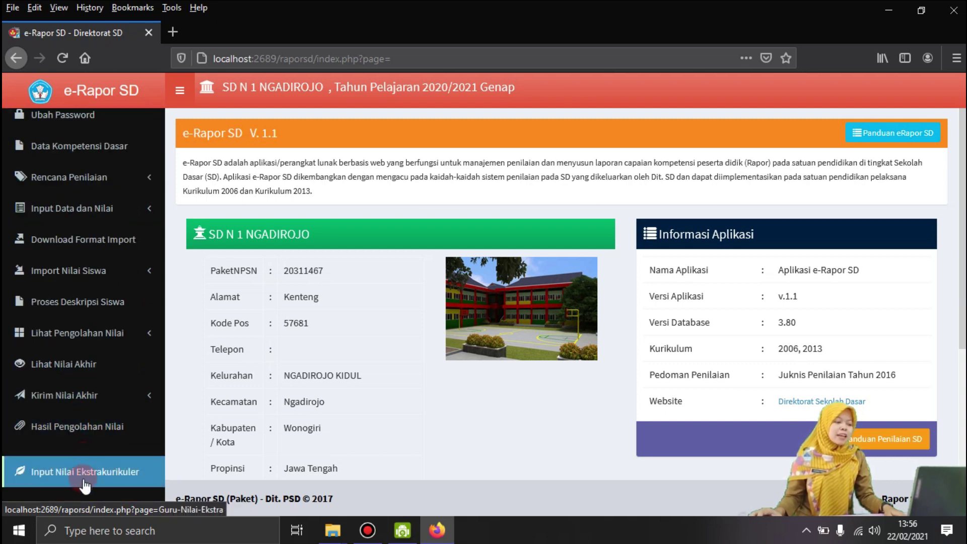
scroll(107, 411, up, 3)
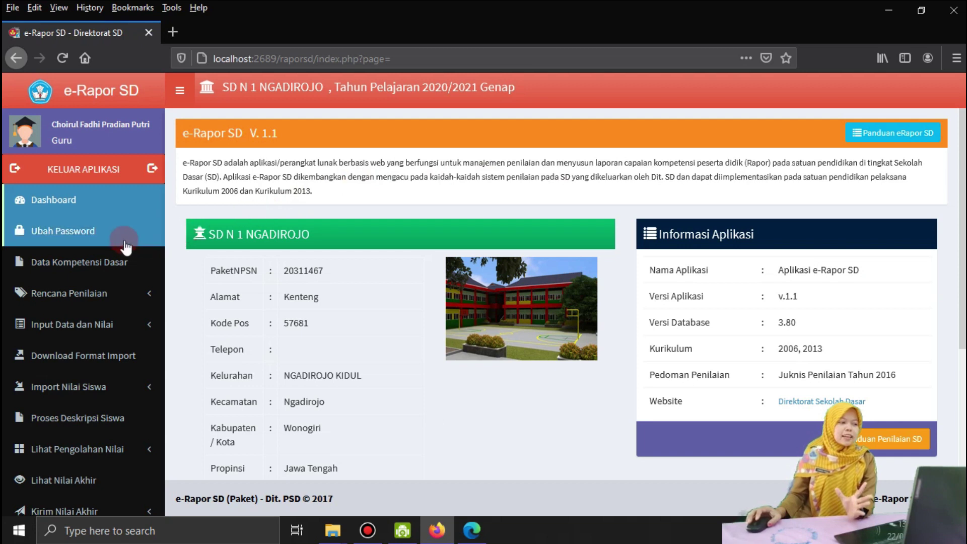
click(102, 233)
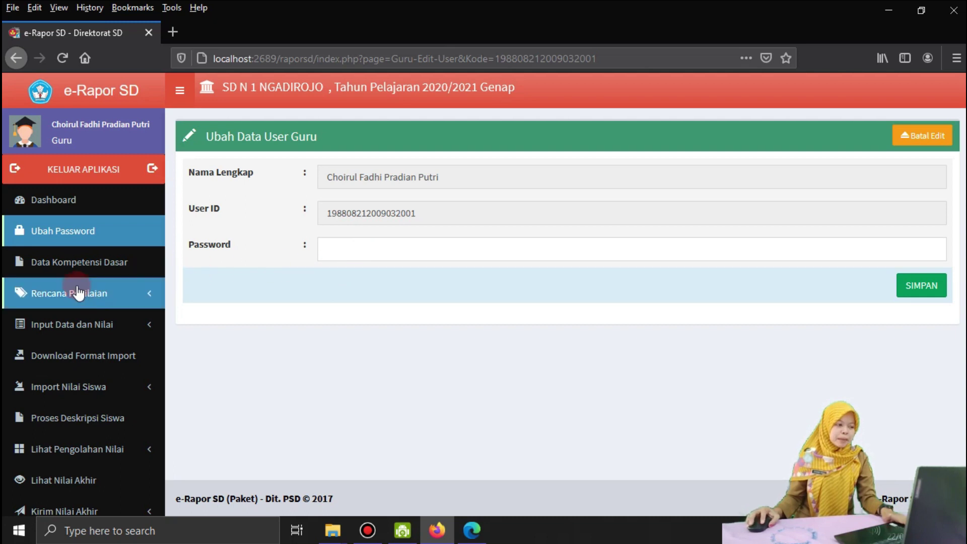
Open Data Kompetensi Dasar and display the Kurikulum Nasional competencies for Pendidikan Pancasila dan Kewarganegaraan.
click(78, 261)
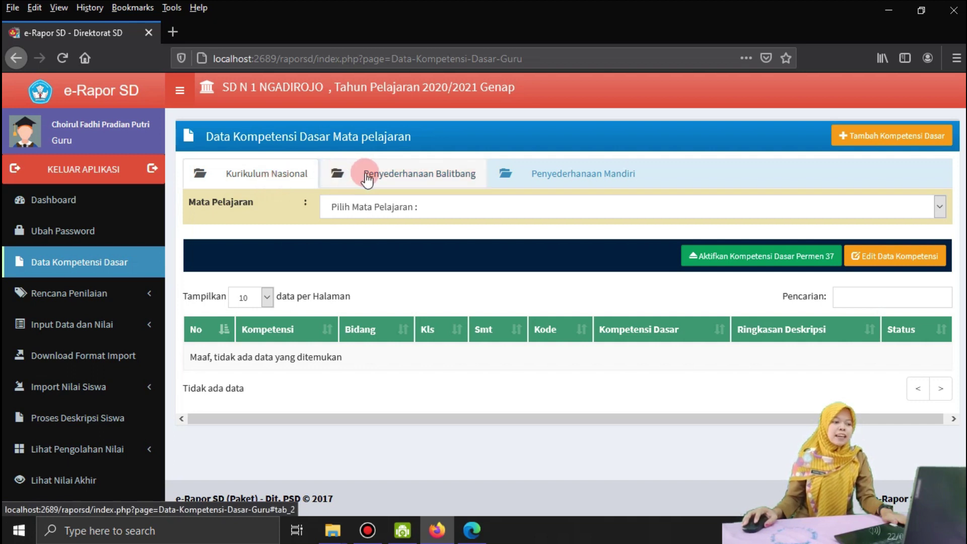
click(532, 180)
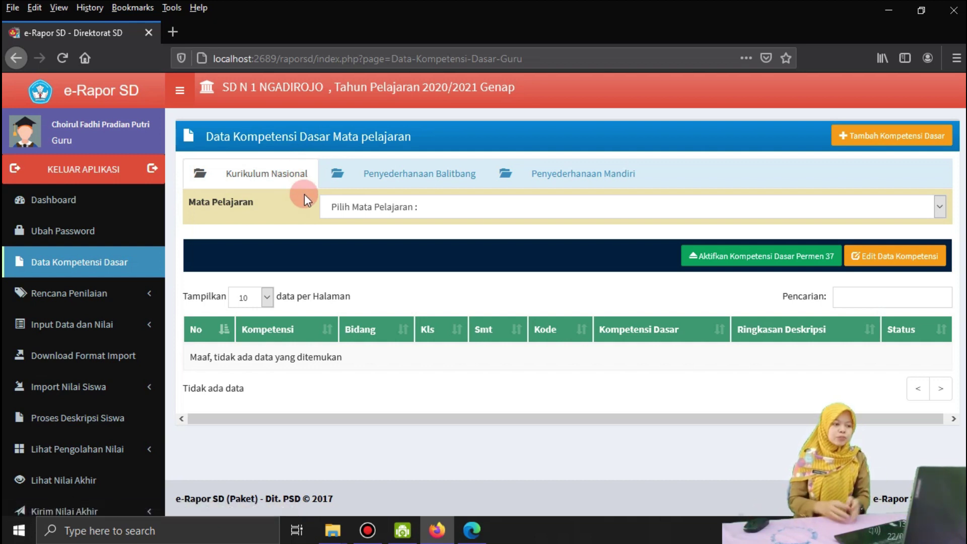
click(370, 206)
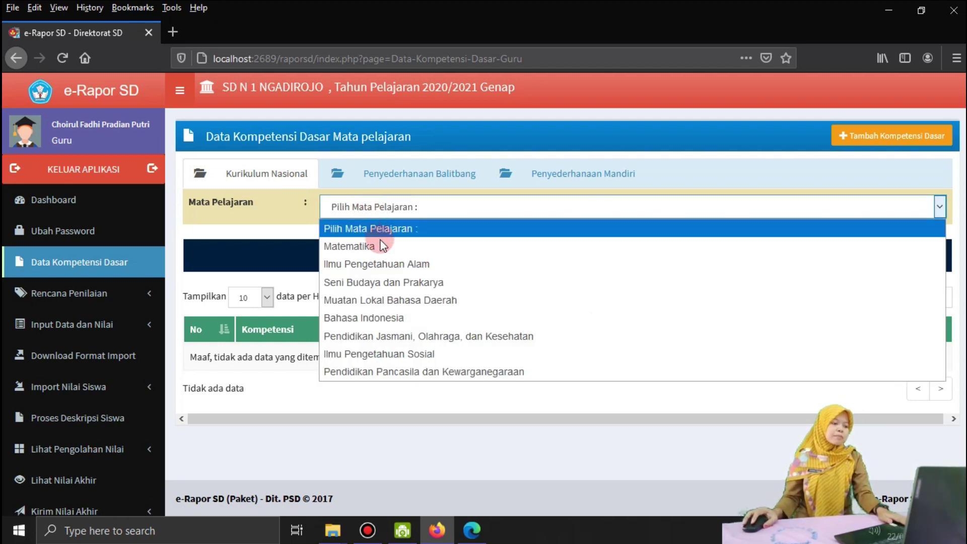
click(412, 368)
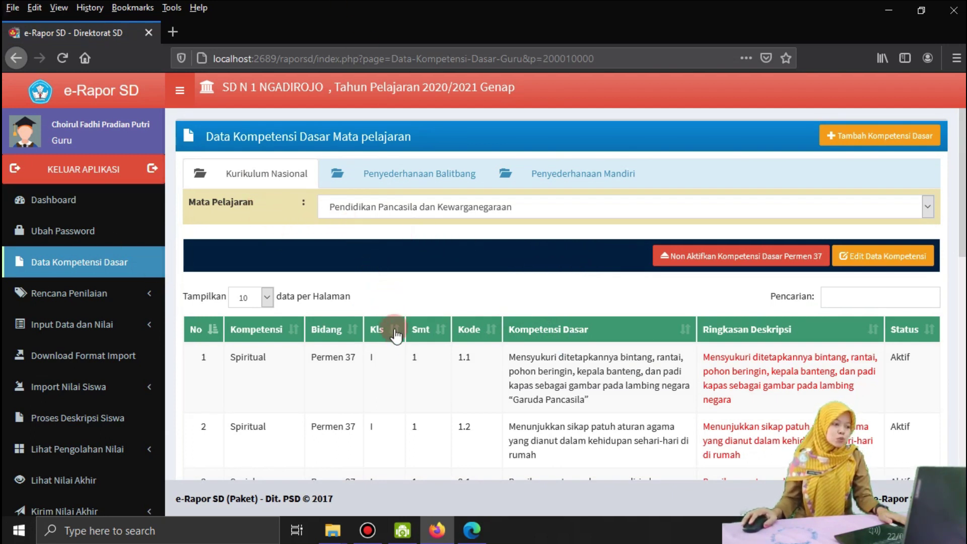
Examine the Kurikulum Nasional competency list, compare it with Penyederhanaan Balitbang, and return to Kurikulum Nasional.
scroll(398, 341, down, 3)
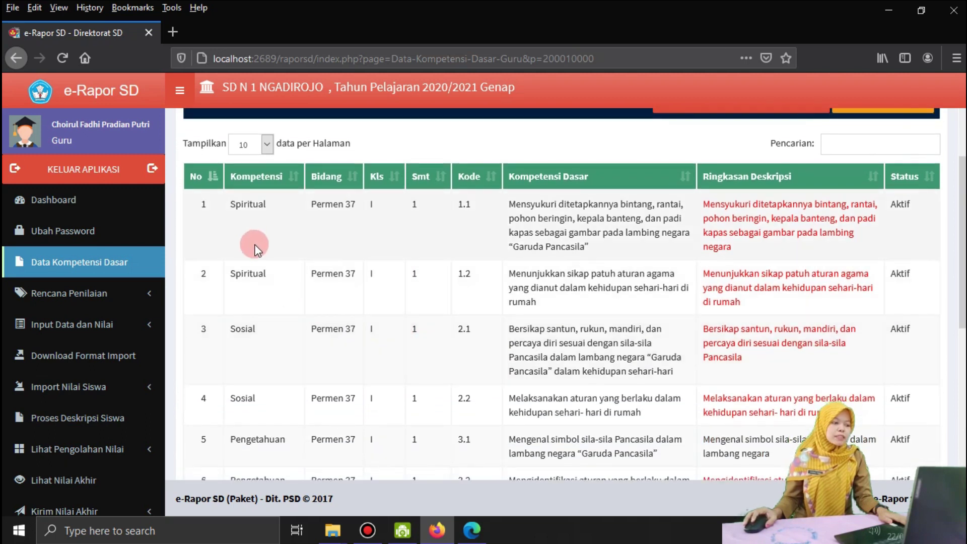
scroll(276, 315, down, 5)
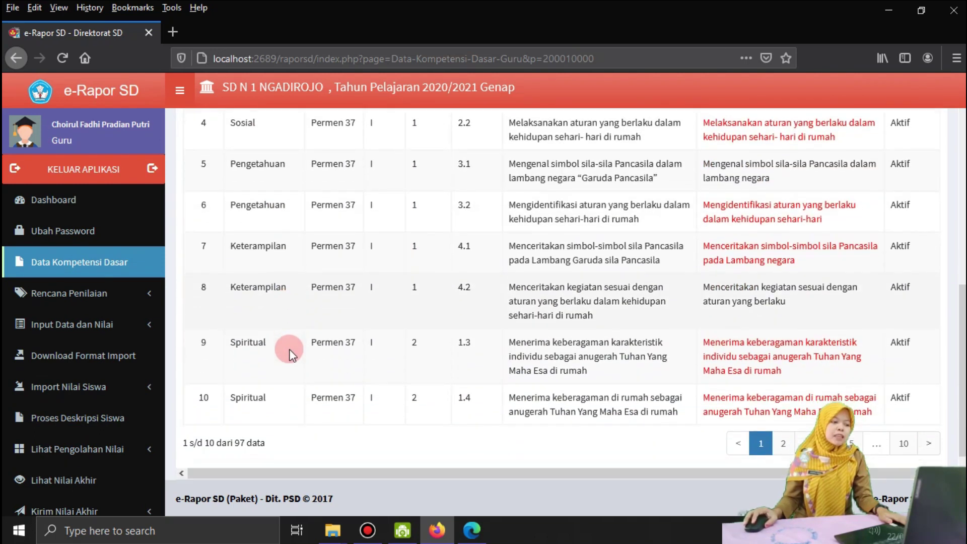
scroll(348, 341, up, 8)
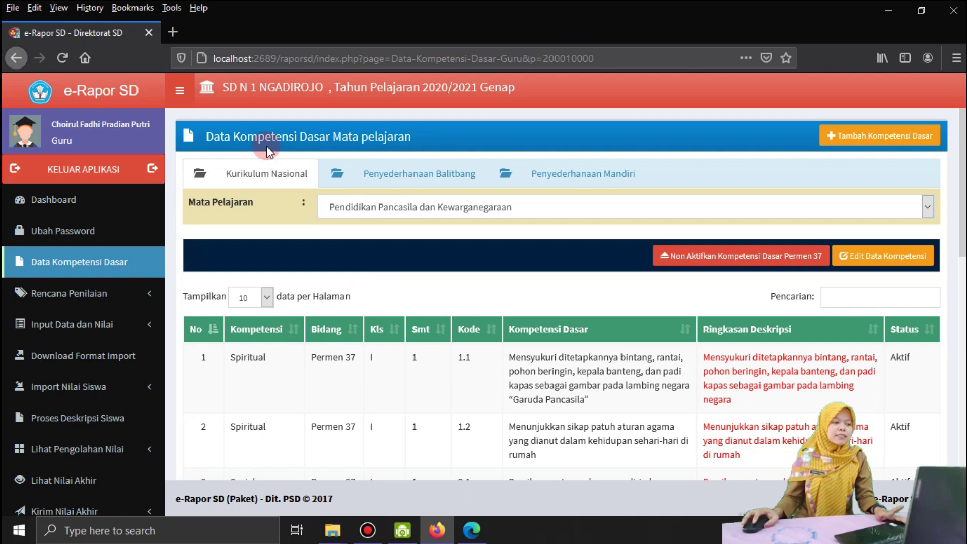
click(378, 171)
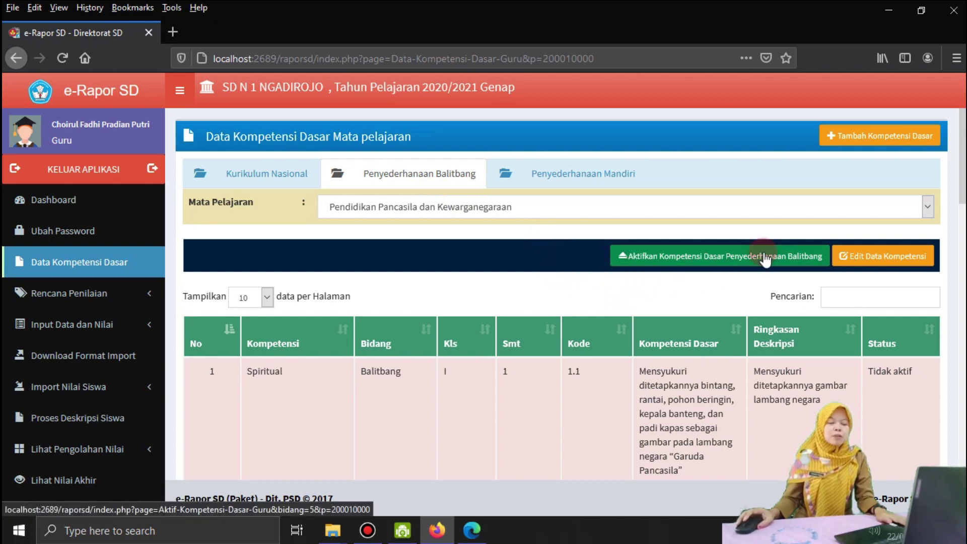
click(262, 175)
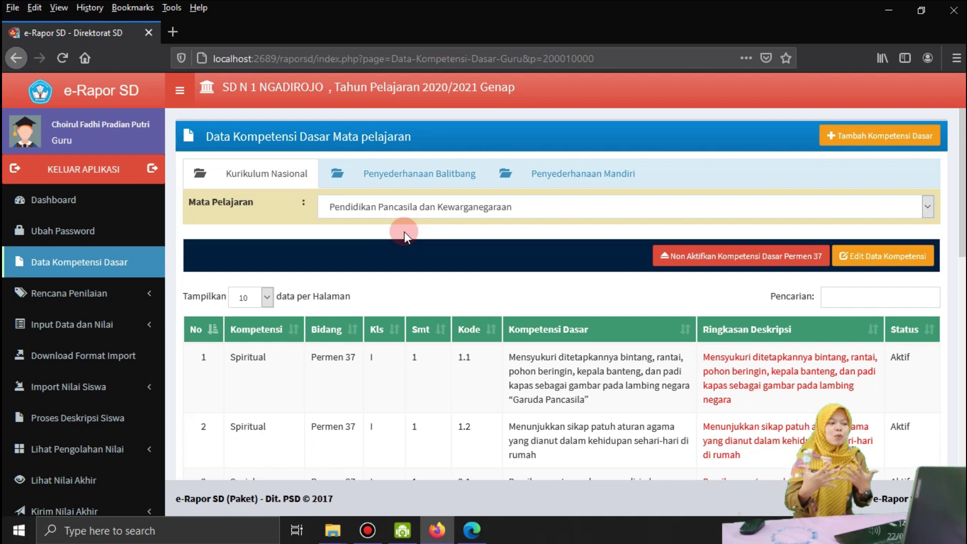
Look over the available subjects in Mata Pelajaran, keeping Pendidikan Pancasila dan Kewarganegaraan selected, and view its competency table.
click(382, 212)
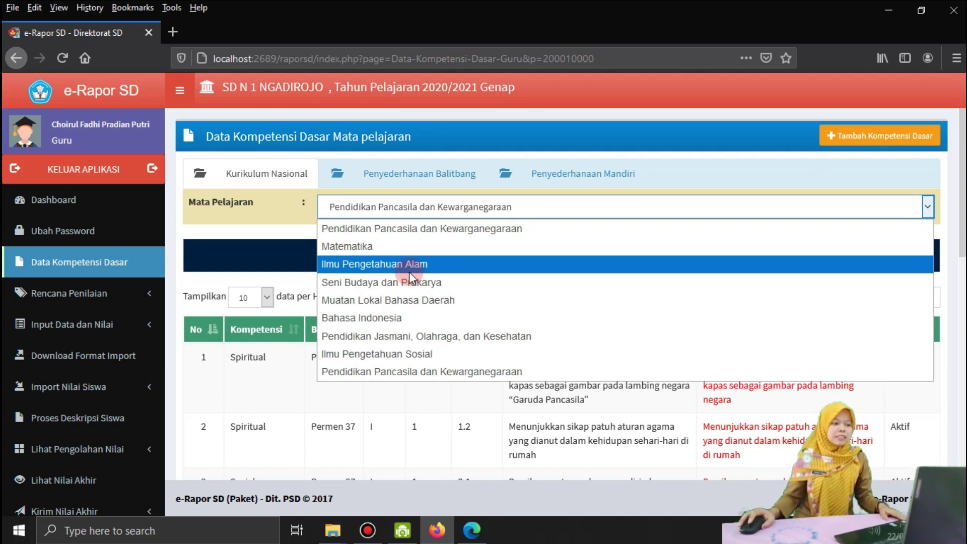
click(258, 217)
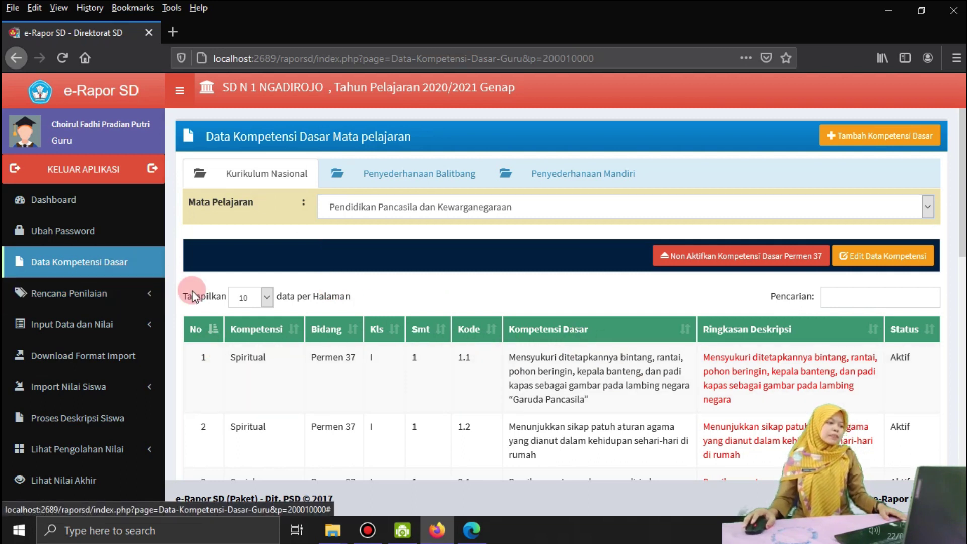
scroll(435, 330, down, 2)
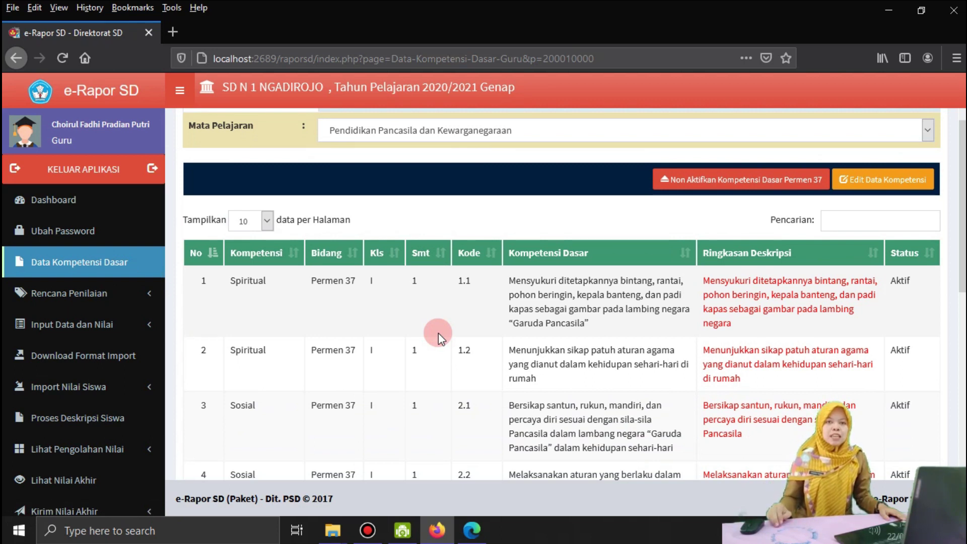
Switch to Edge and consult the class 5 competency mappings in PEMETAAN KI3 KELAS 5.pdf and PEMETAAN KI4 KELAS 5.pdf.
click(472, 530)
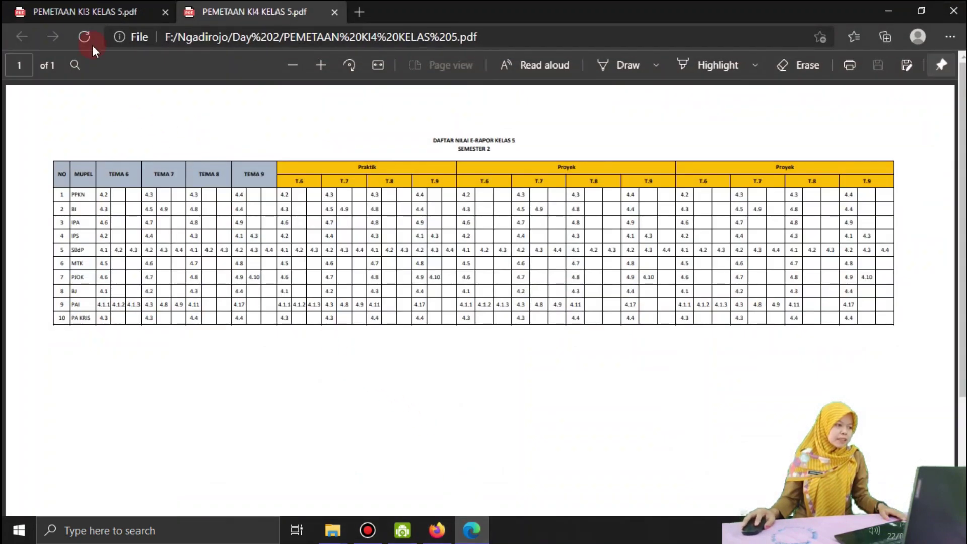
click(76, 8)
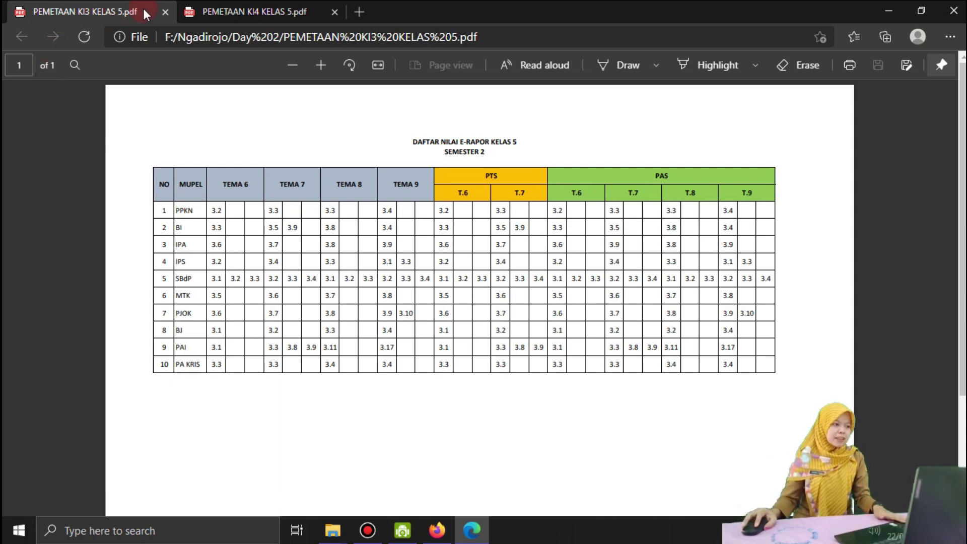
click(233, 9)
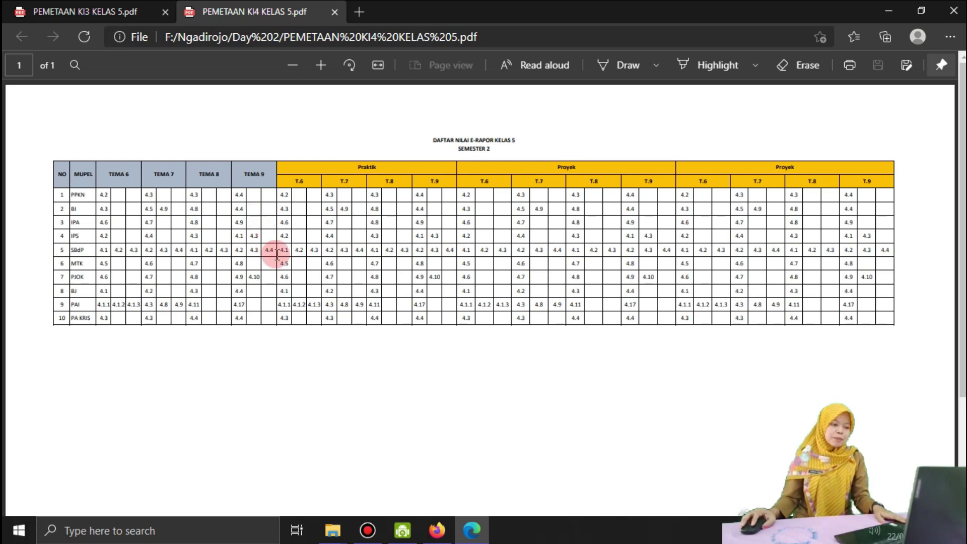
Switch back to e-Rapor SD in Firefox, open the subject's competency data for editing, and locate the class V semester 1 competencies.
click(437, 530)
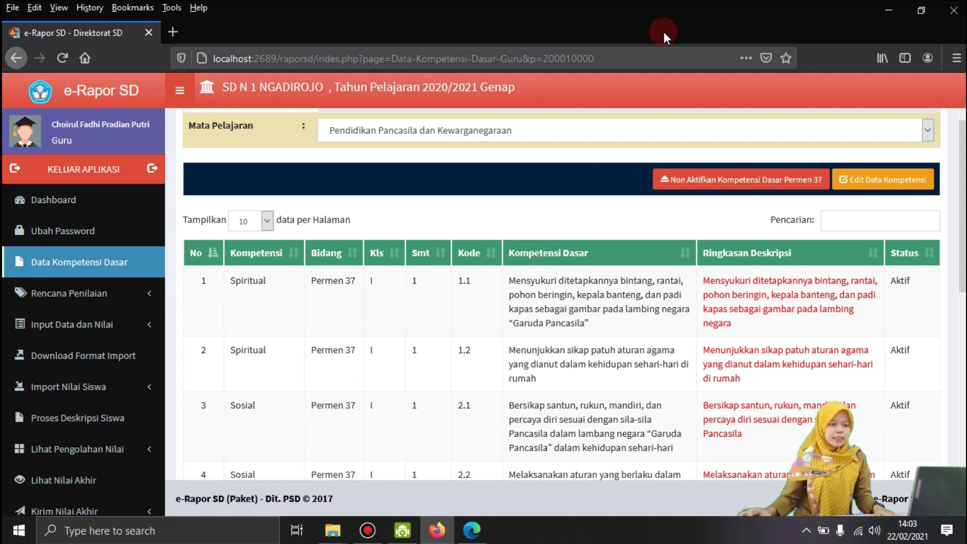
click(897, 182)
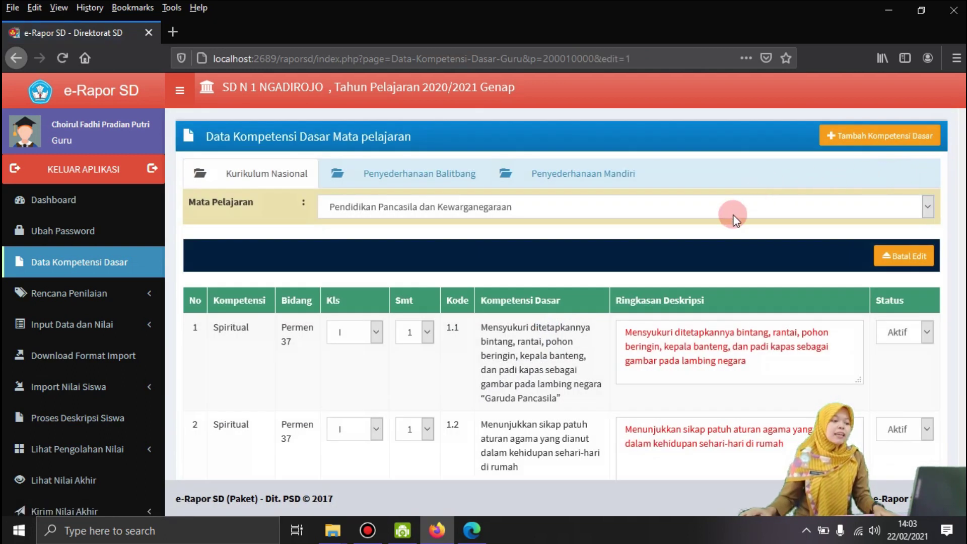
scroll(745, 281, down, 10)
scroll(749, 286, down, 20)
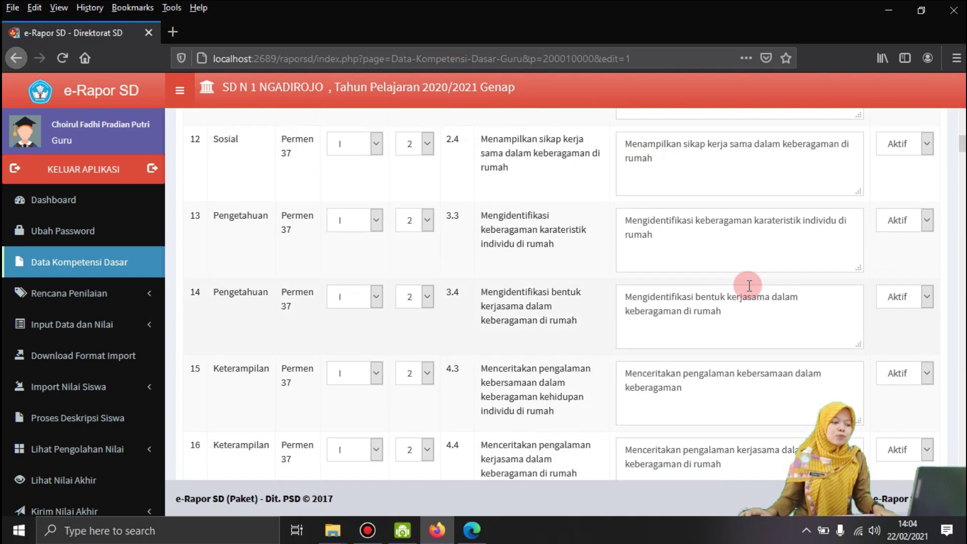
scroll(749, 286, down, 20)
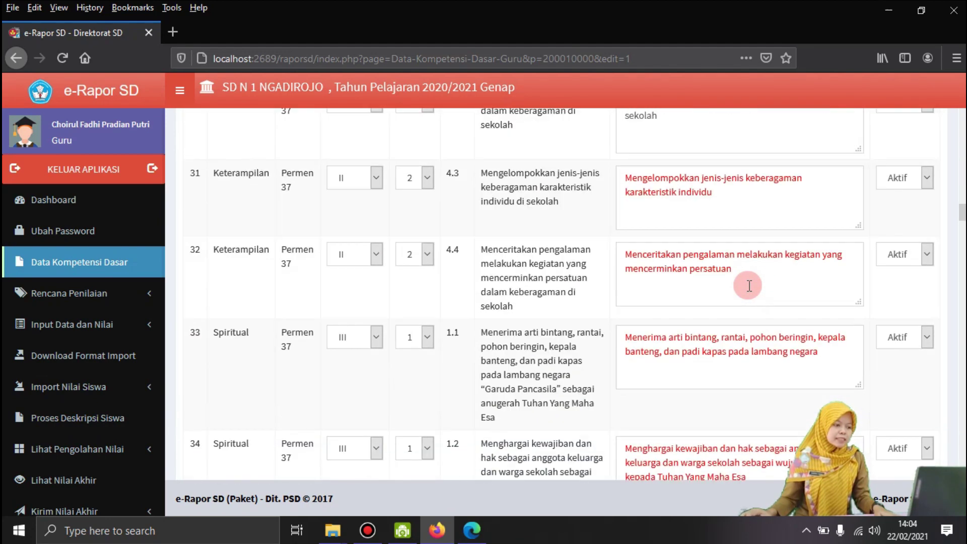
scroll(749, 286, down, 20)
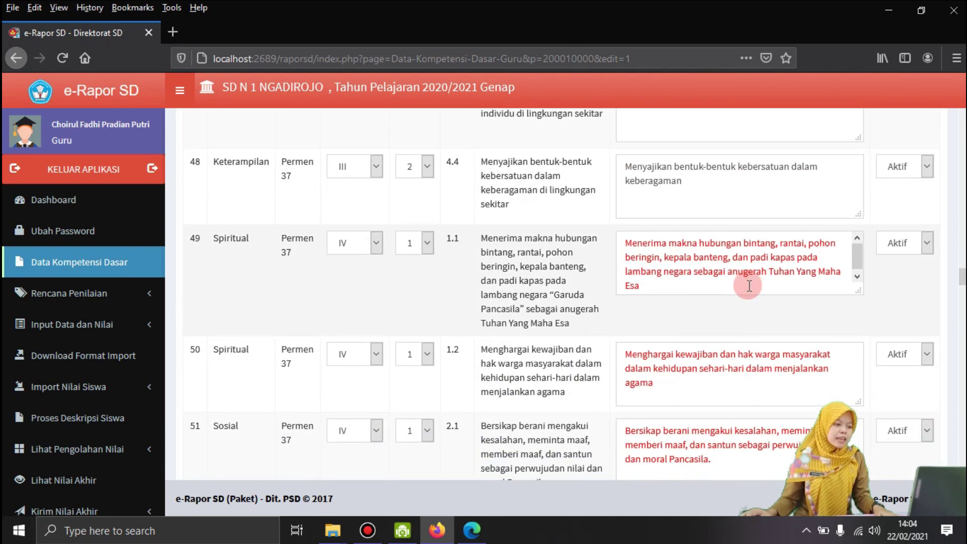
scroll(749, 286, down, 8)
scroll(746, 284, down, 6)
scroll(737, 286, up, 4)
scroll(576, 301, down, 3)
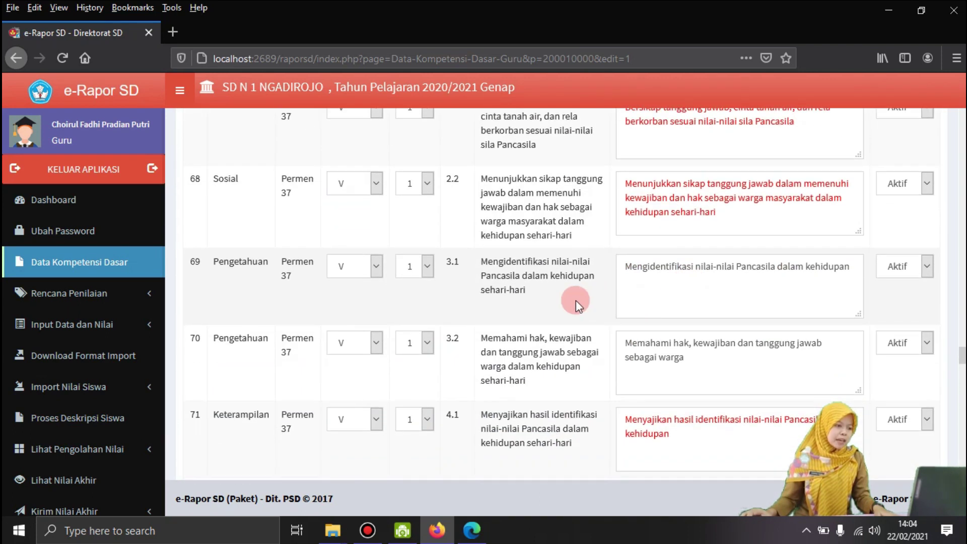
scroll(529, 287, up, 6)
scroll(488, 277, up, 5)
scroll(492, 278, up, 8)
scroll(492, 280, down, 18)
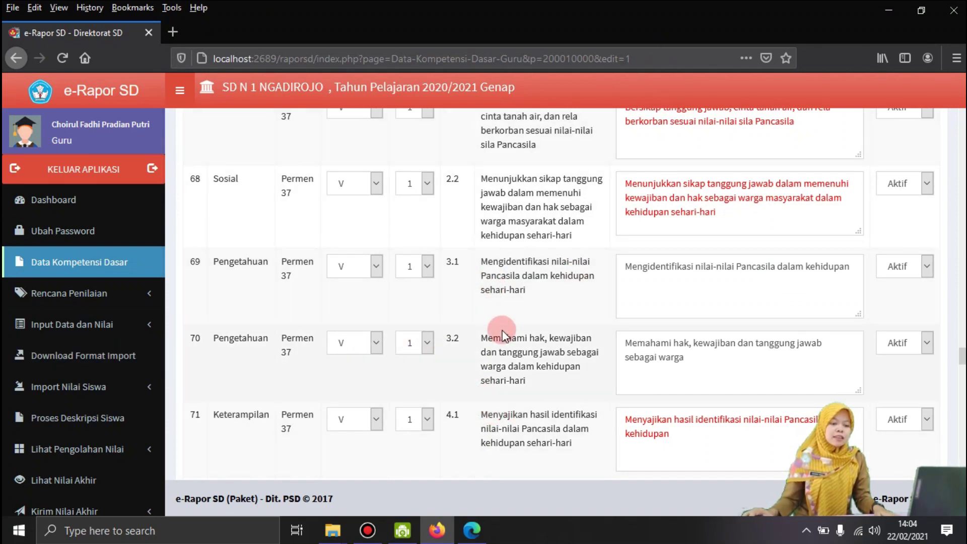
Consult the PPKN row of PEMETAAN KI3 KELAS 5.pdf in Edge and compare it with the class V semester 2 knowledge competencies in e-Rapor SD.
click(472, 531)
click(98, 6)
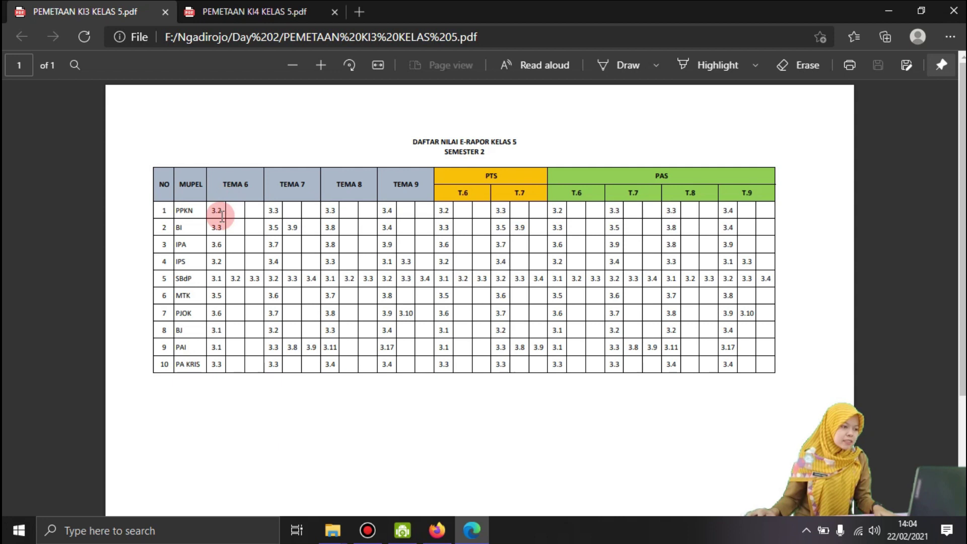
mouse_move(433, 534)
click(432, 464)
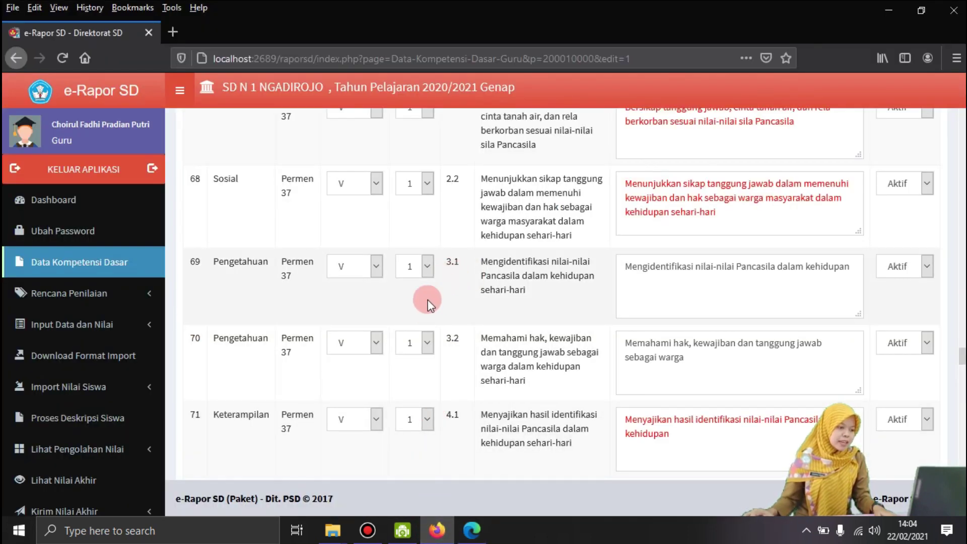
scroll(454, 322, down, 6)
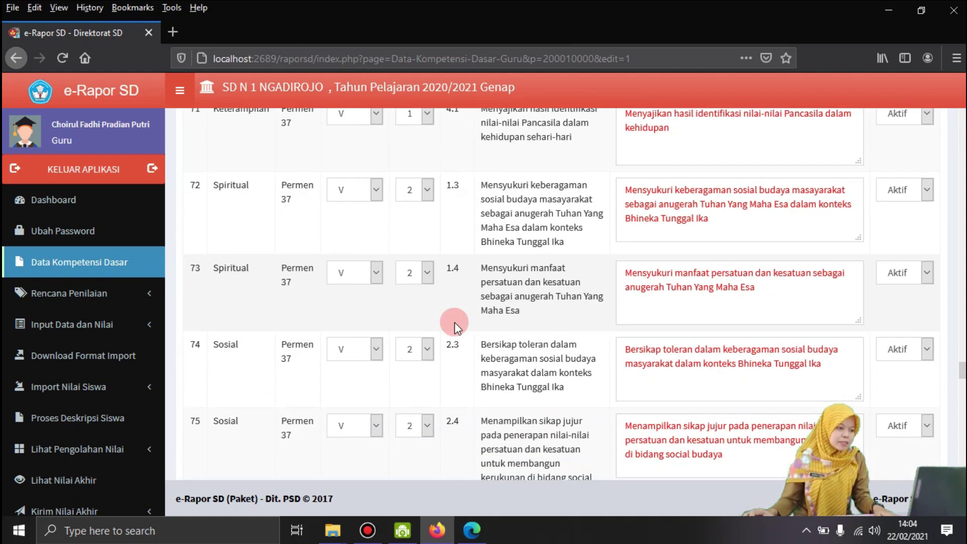
scroll(454, 322, up, 2)
scroll(454, 322, down, 5)
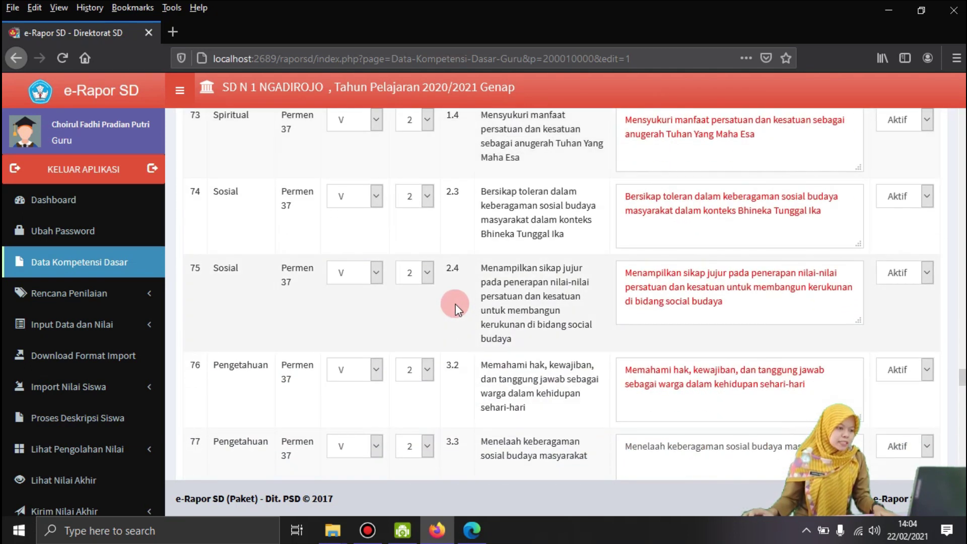
scroll(456, 271, down, 3)
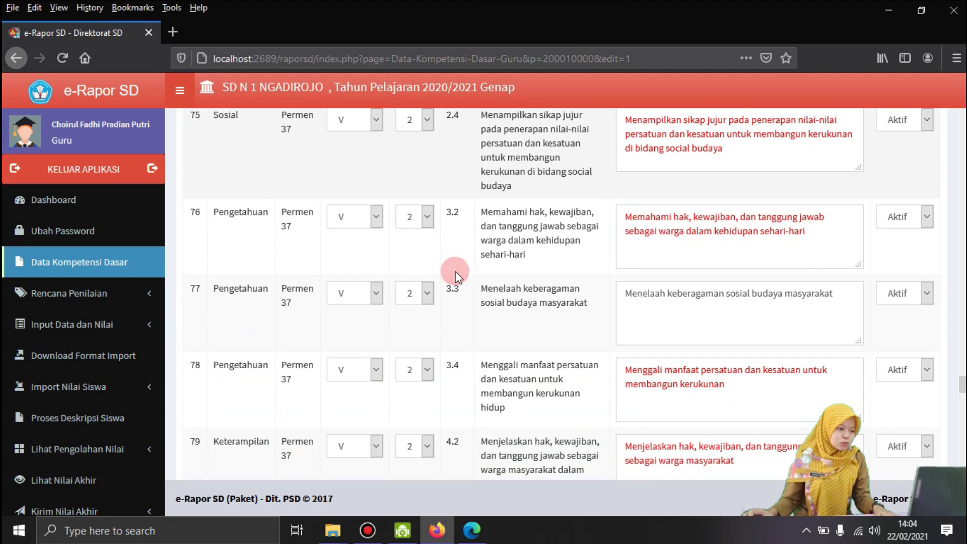
scroll(455, 271, down, 3)
scroll(455, 282, up, 3)
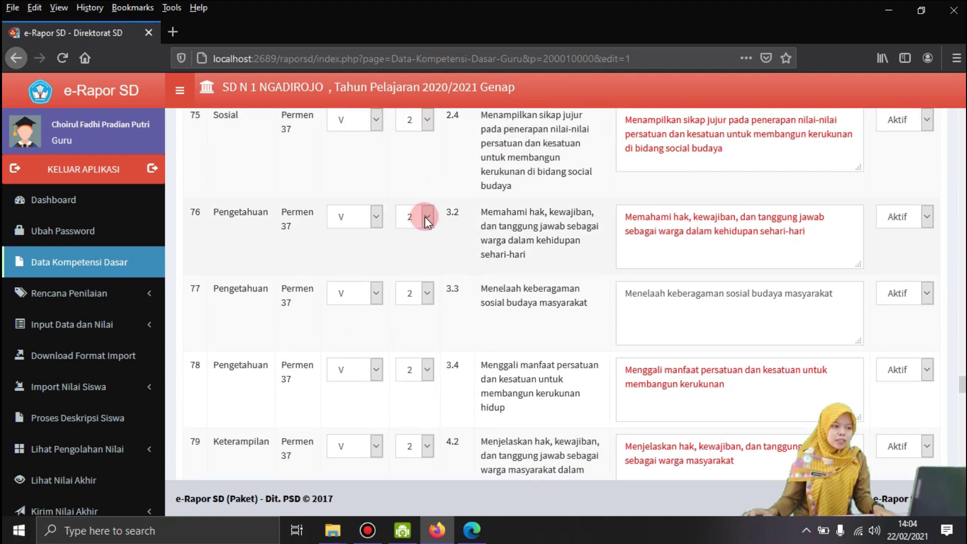
Check the semester options of class V knowledge competencies 3.2 and 3.3, keeping both on semester 2.
scroll(428, 224, up, 2)
click(431, 292)
click(430, 296)
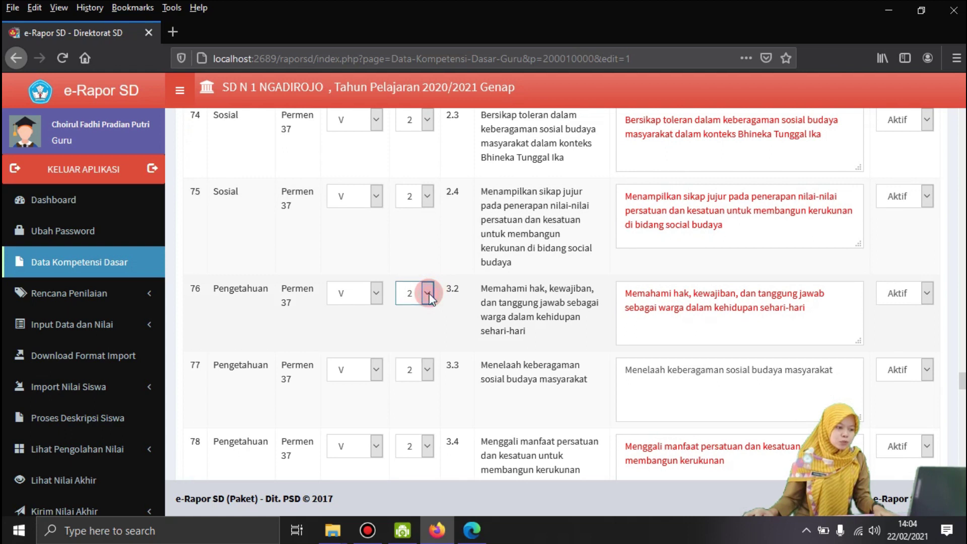
click(428, 359)
click(430, 373)
Consult PEMETAAN KI4 KELAS 5.pdf in Edge and compare its PPKN row with the class V semester 2 skill competencies in e-Rapor SD.
scroll(457, 381, down, 3)
scroll(456, 379, down, 2)
click(472, 535)
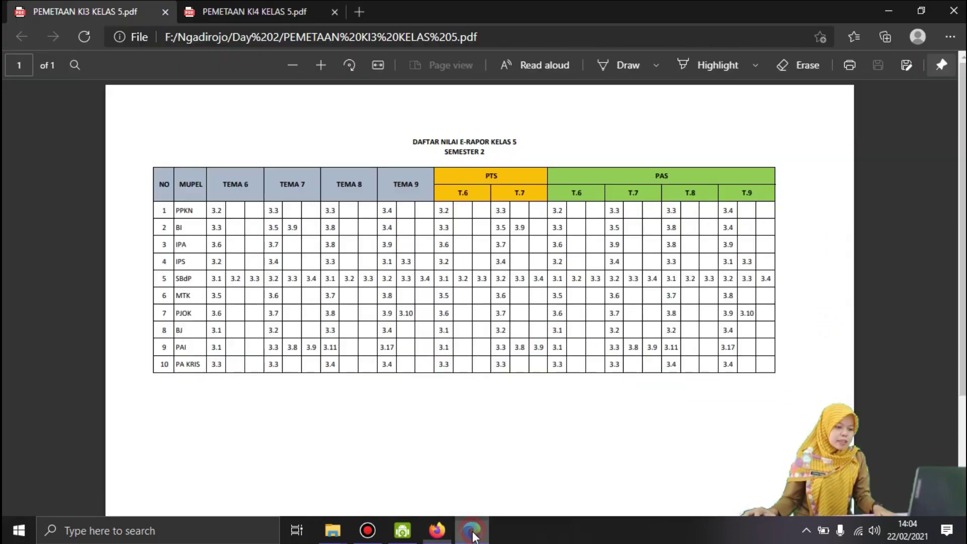
click(282, 8)
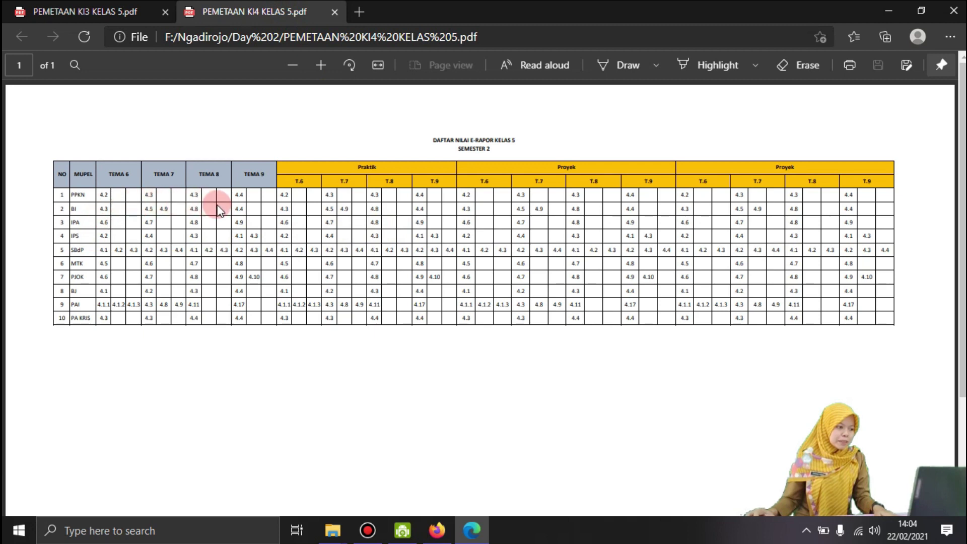
click(449, 519)
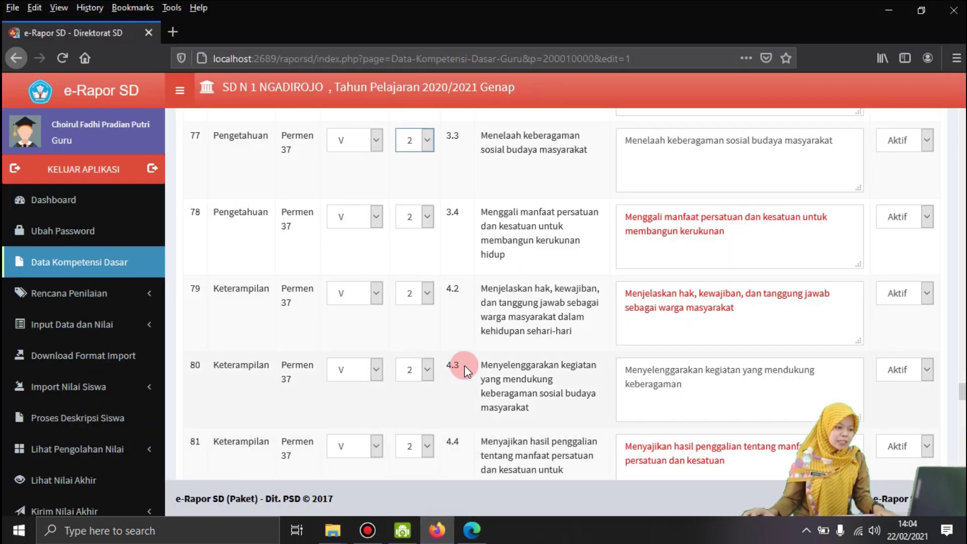
scroll(464, 366, down, 3)
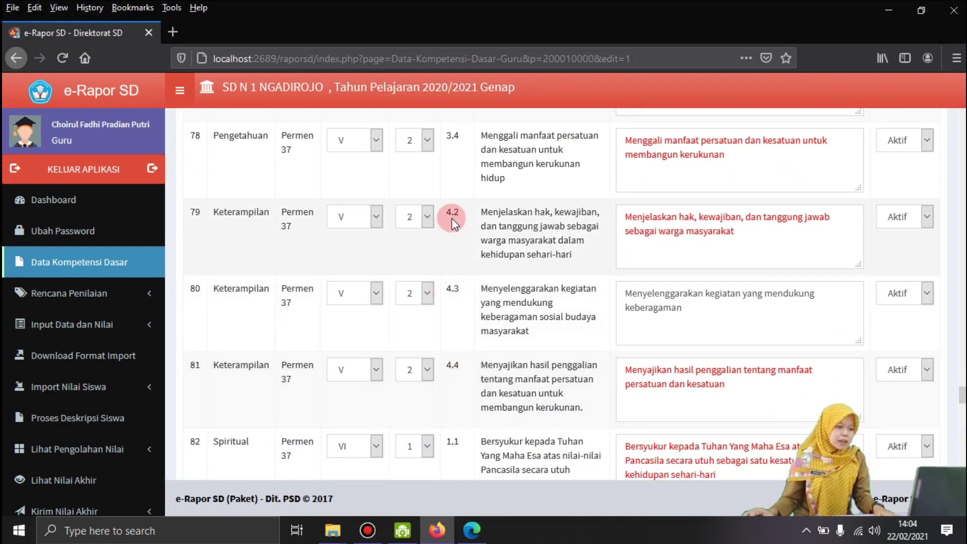
scroll(443, 353, down, 2)
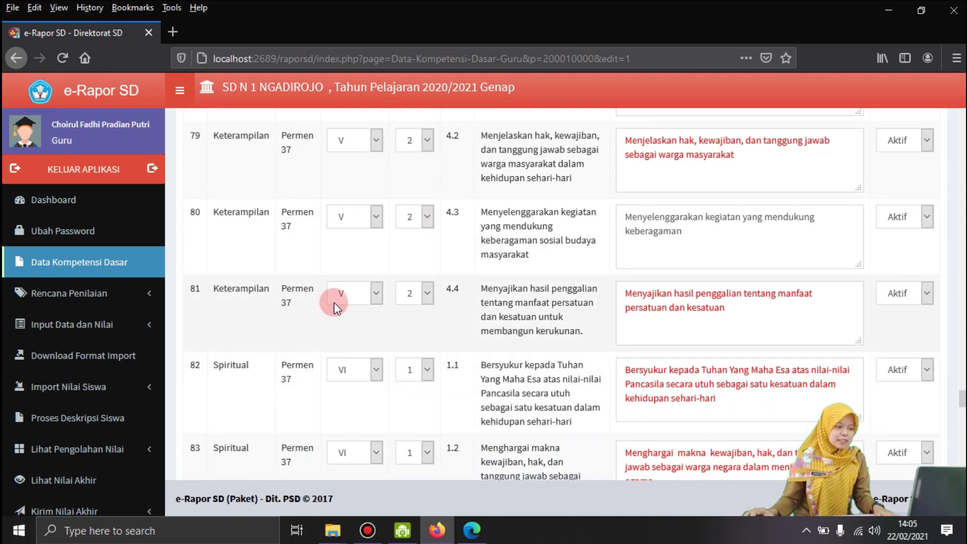
Review the class V semester 2 competencies once more and save the subject's competency data.
scroll(334, 302, up, 10)
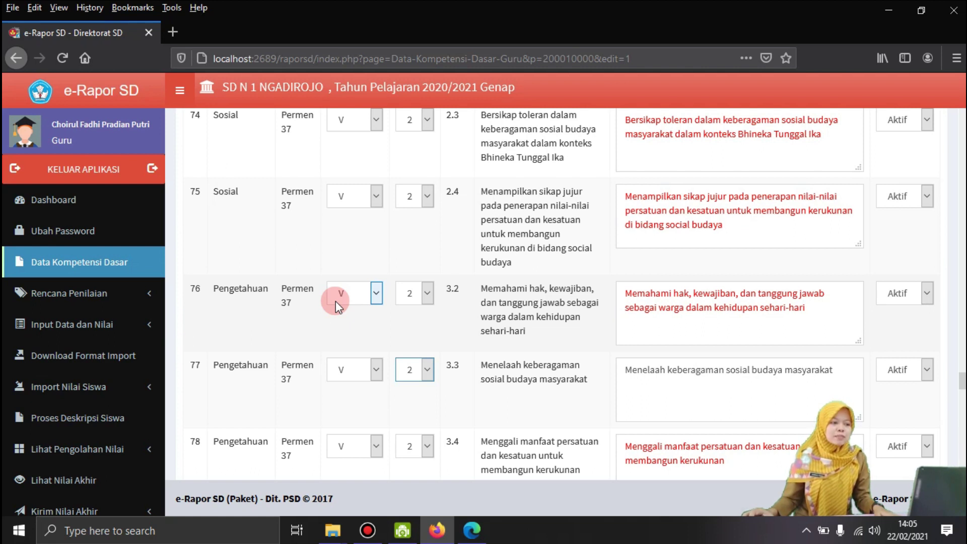
scroll(336, 301, up, 6)
scroll(376, 285, down, 8)
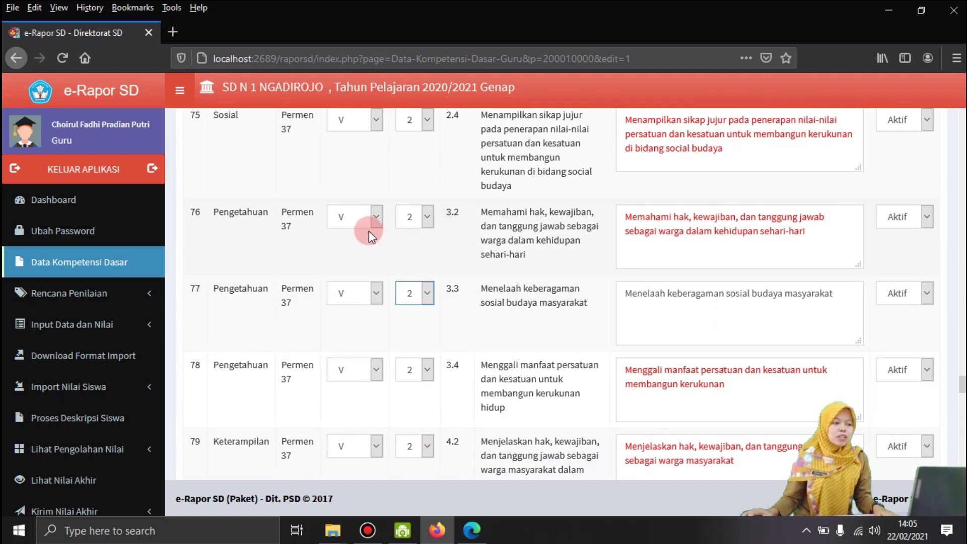
scroll(482, 255, down, 20)
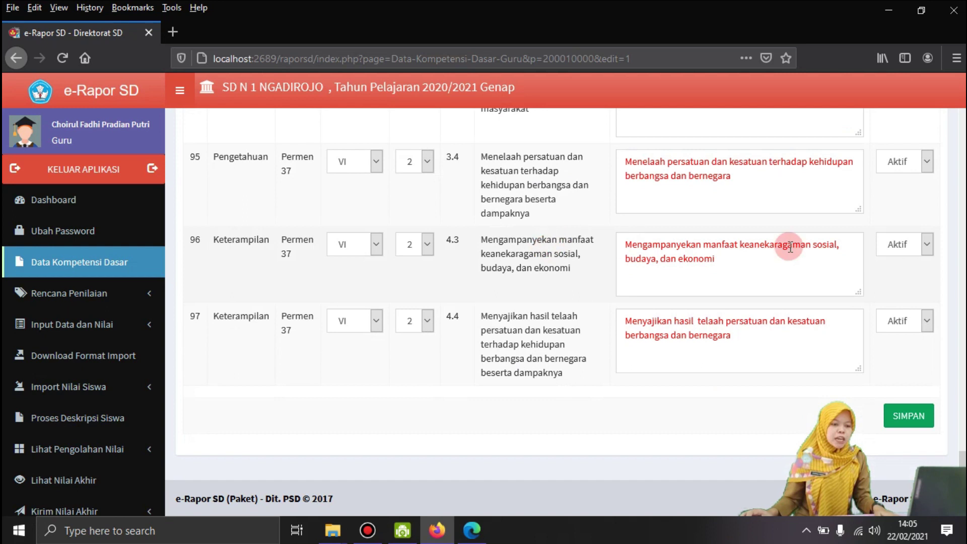
click(909, 417)
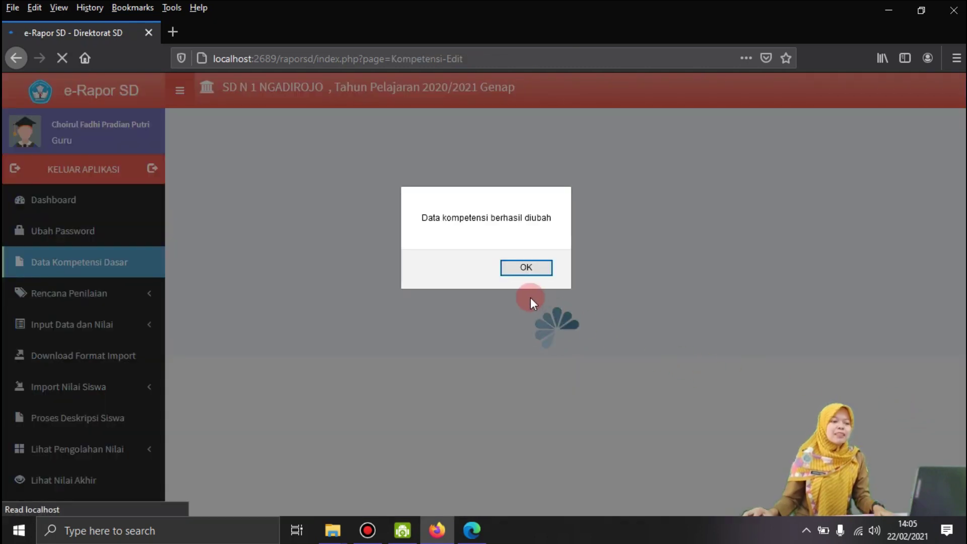
click(512, 274)
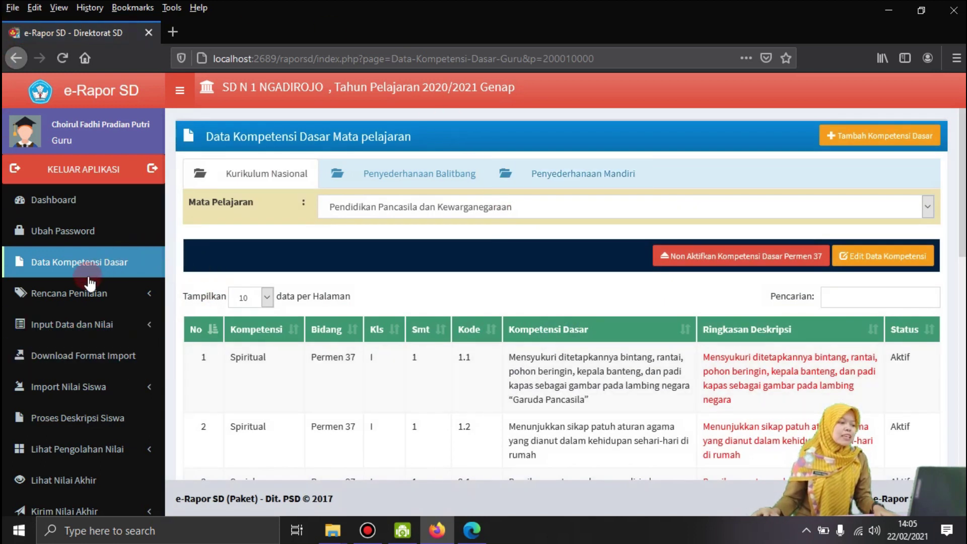
Open the knowledge assessment plan for Kelas V, Pendidikan Pancasila dan Kewarganegaraan, and set the number of daily assessments to 4.
click(66, 299)
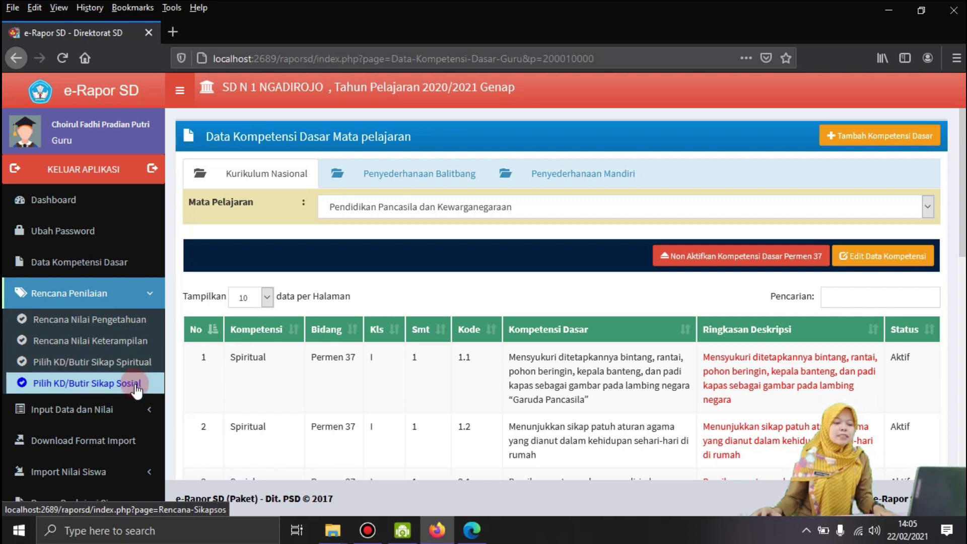
click(123, 321)
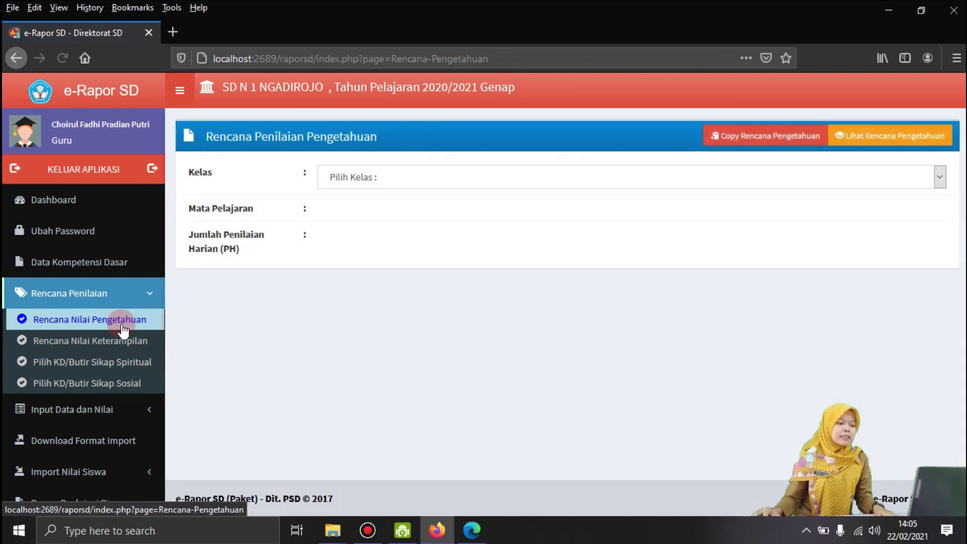
click(401, 173)
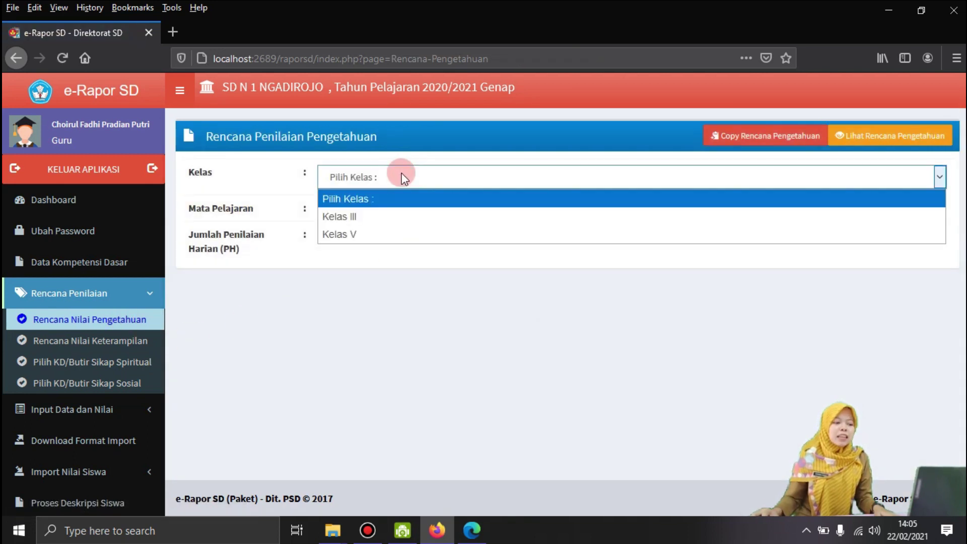
click(384, 234)
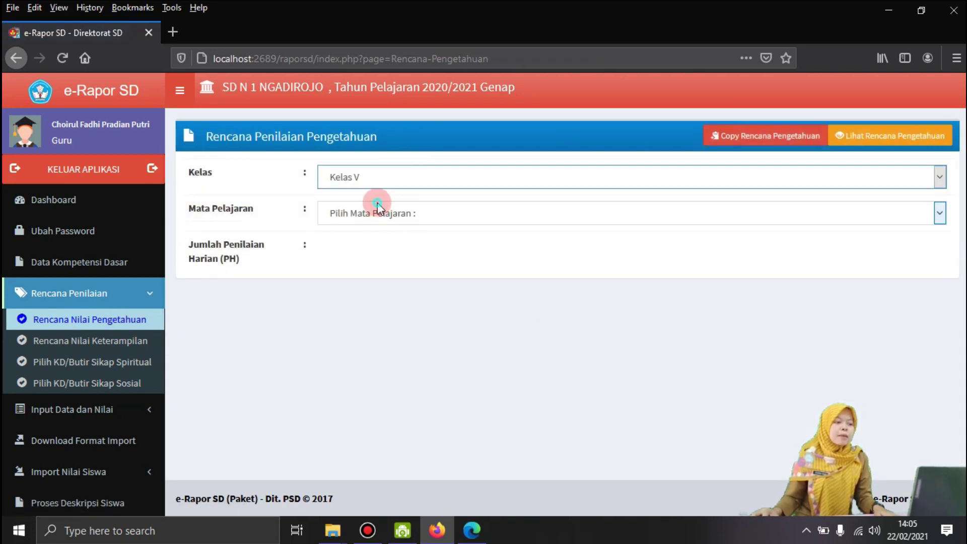
click(372, 212)
click(383, 358)
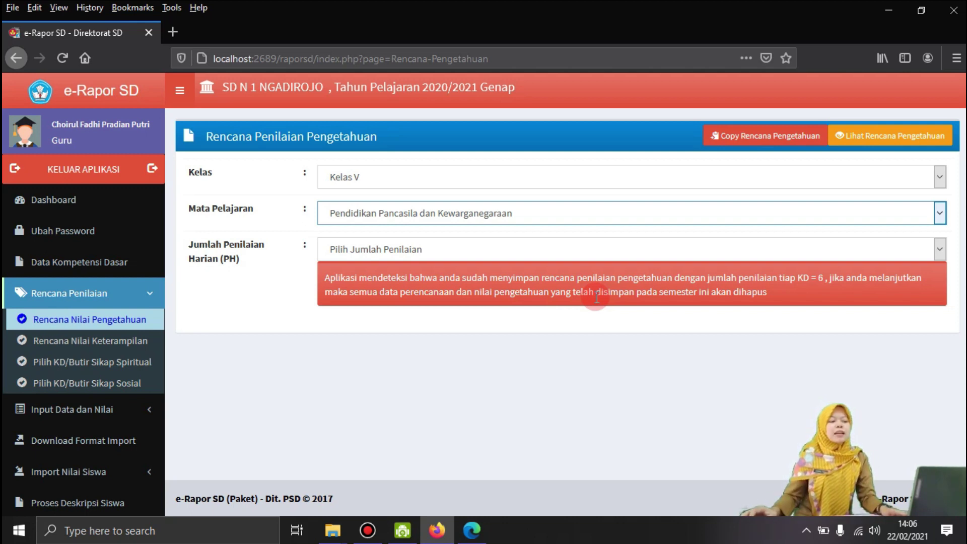
click(604, 248)
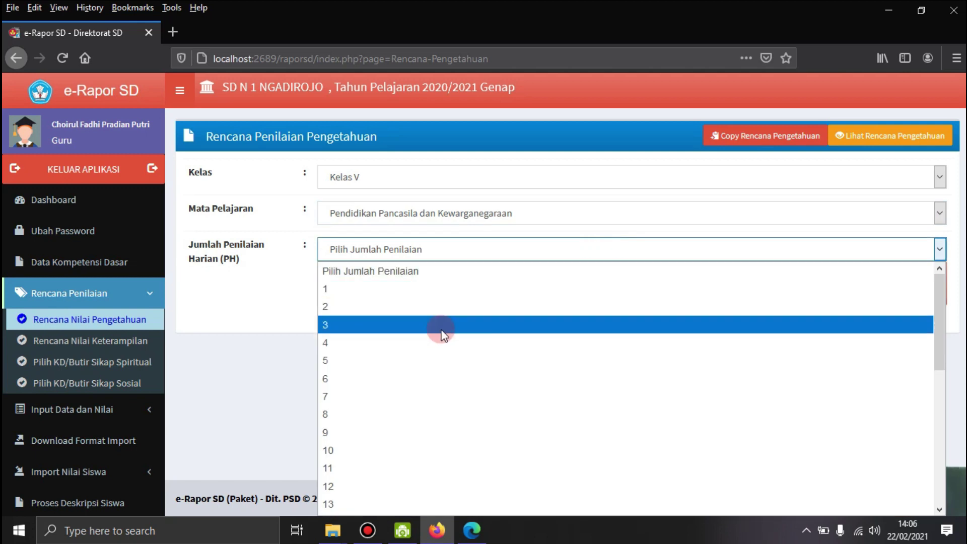
click(432, 341)
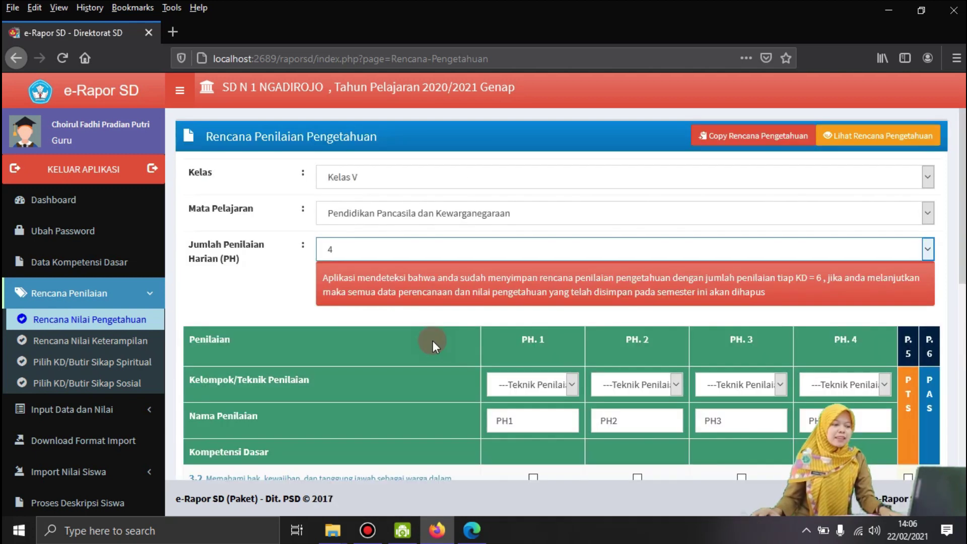
Set the assessment technique to Tes Tulis for PH. 1, PH. 2 and PH. 4, and to Penugasan for PH. 3.
scroll(434, 341, down, 3)
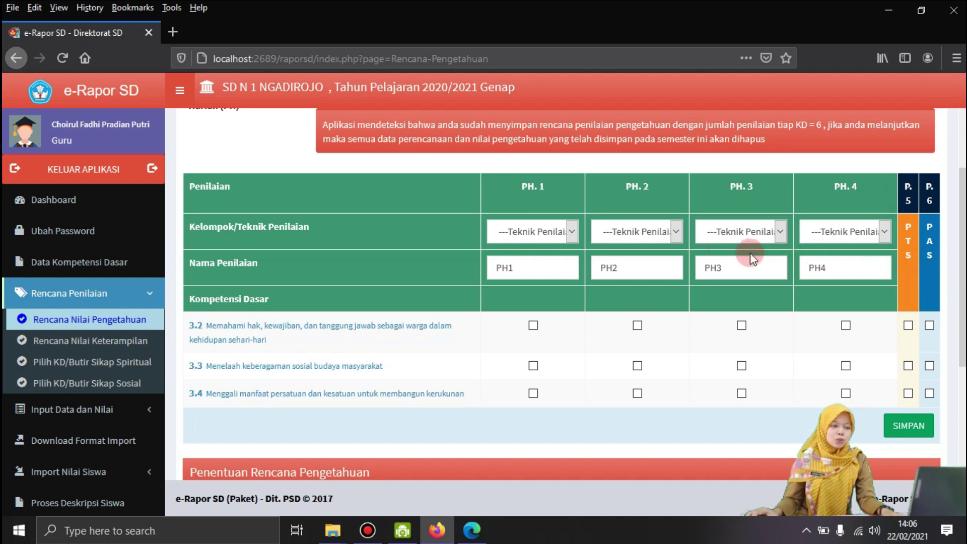
click(570, 231)
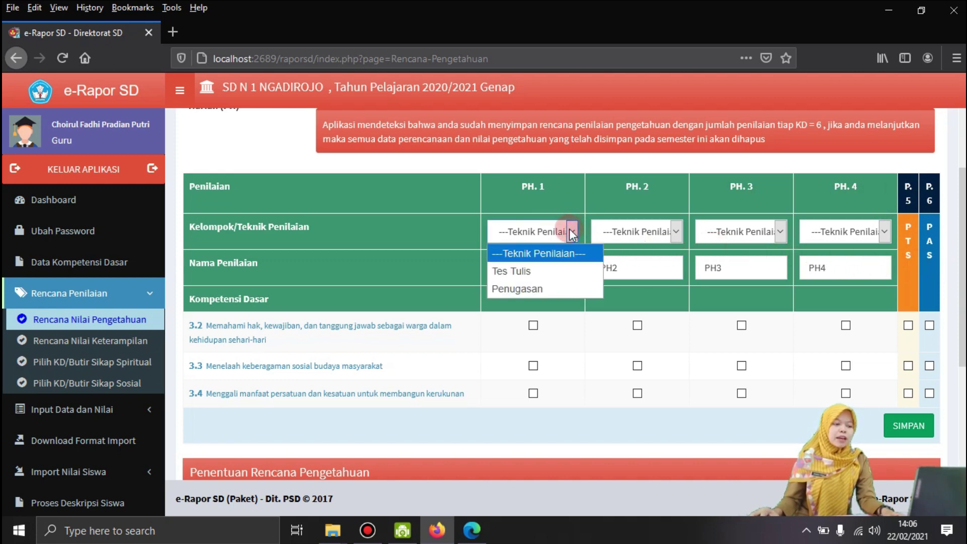
click(548, 272)
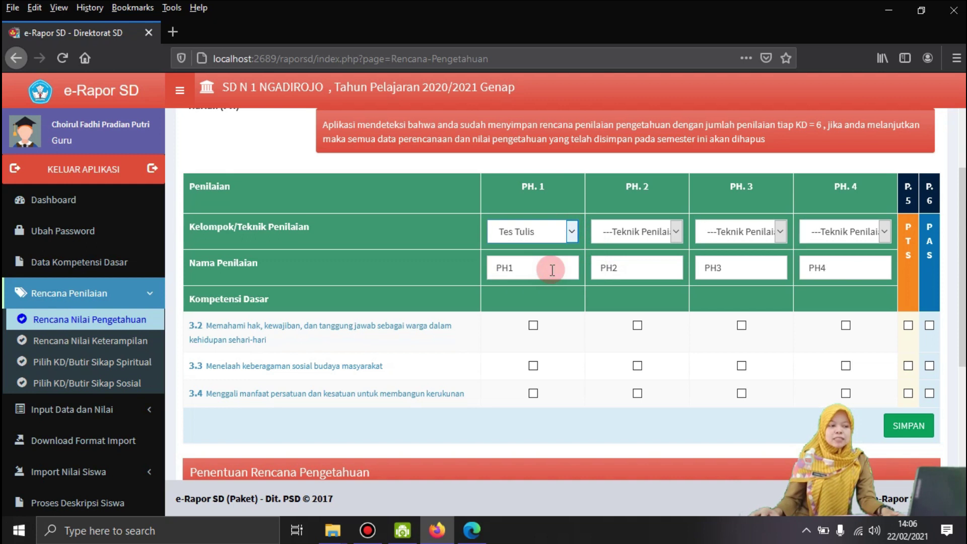
click(675, 233)
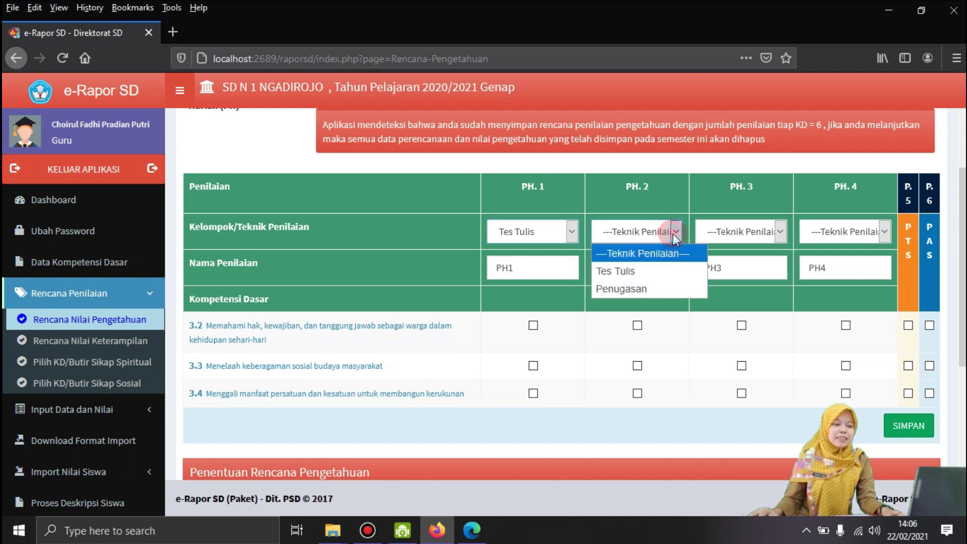
click(661, 276)
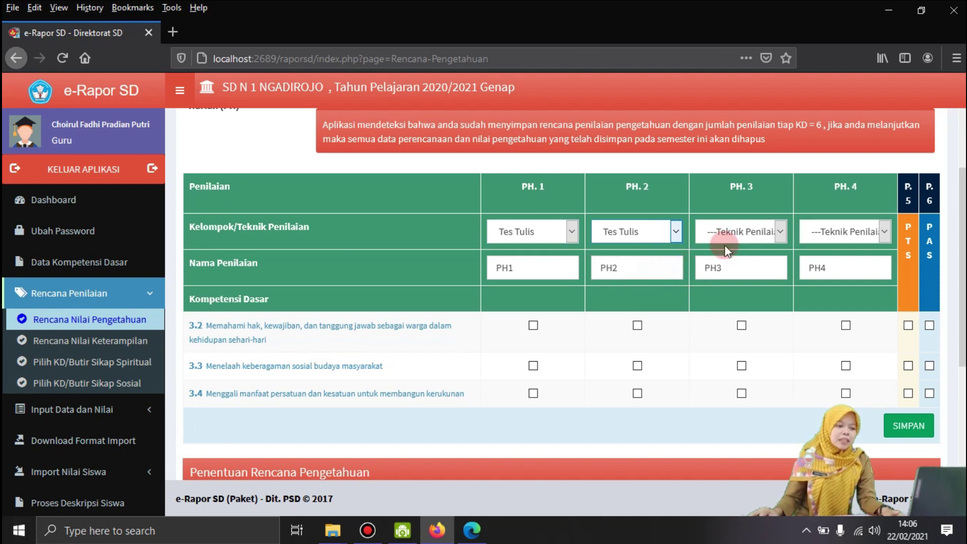
click(779, 232)
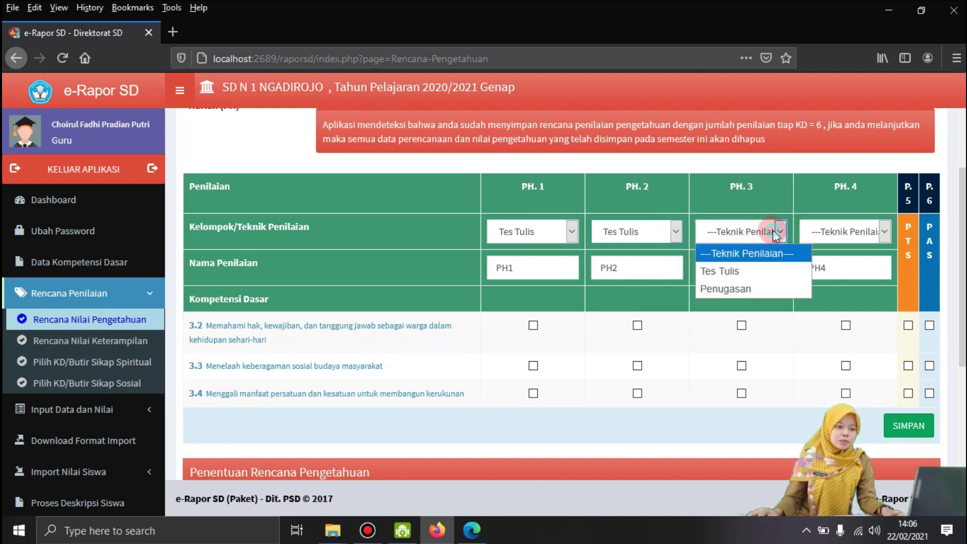
click(754, 289)
click(851, 236)
click(853, 272)
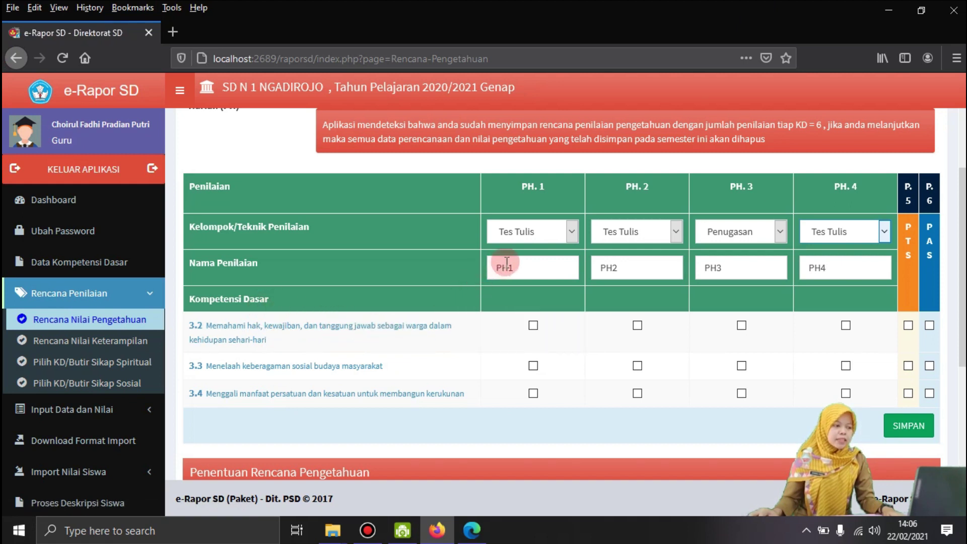
Name the four daily assessments Tema 6, Tema 7, Tema 8 and Tema 9, in order from PH. 1 to PH. 4.
drag(516, 267, 491, 255)
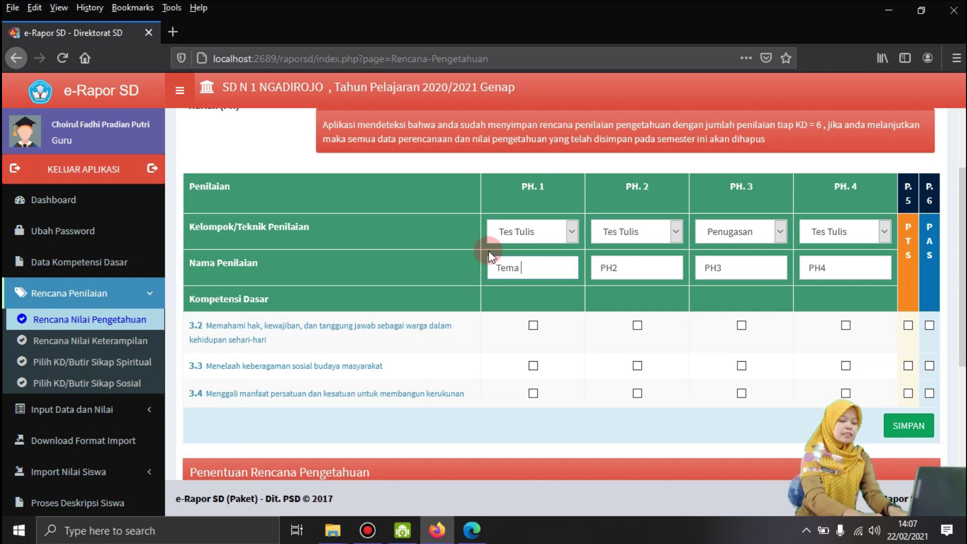
drag(621, 269, 598, 272)
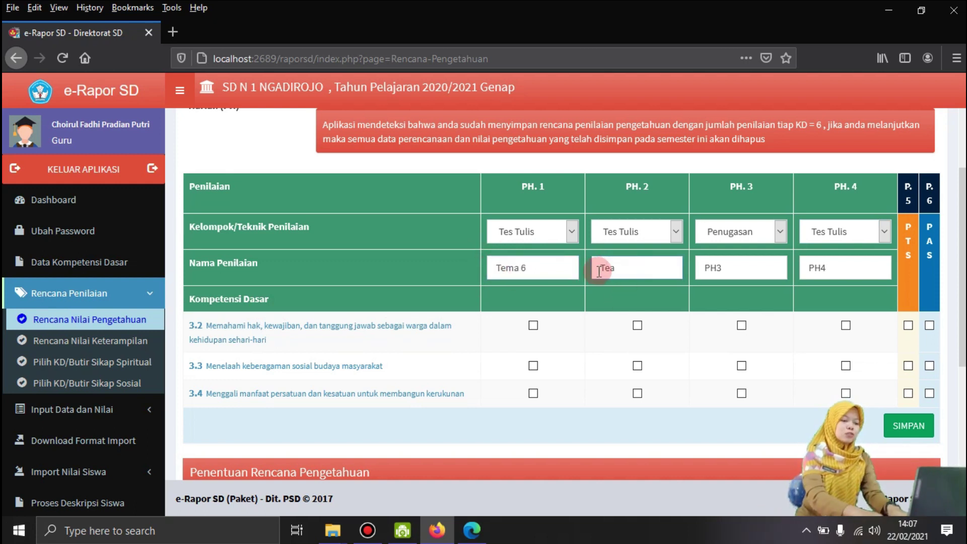
text(Tema 7)
drag(722, 268, 702, 268)
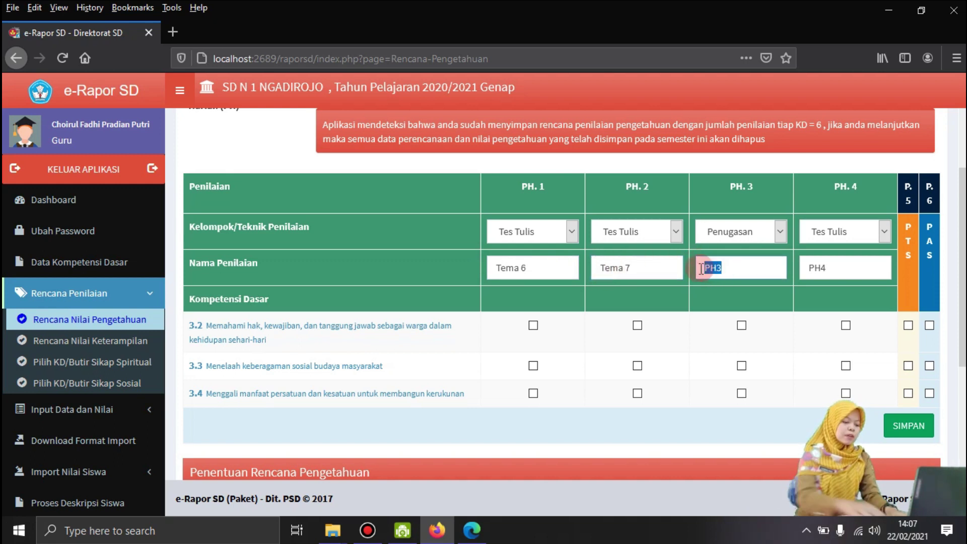
text(Tema 8)
drag(851, 268, 789, 271)
text(Tema 9)
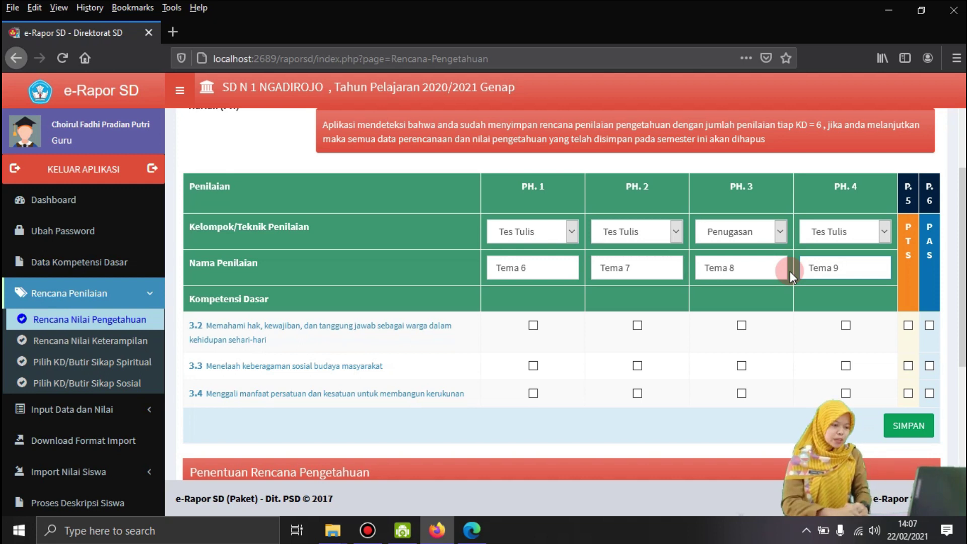
Consult PEMETAAN KI3 KELAS 5.pdf in Edge, then in e-Rapor SD assign competency 3.2 to PH. 1, 3.3 to PH. 2 and PH. 3, and 3.4 to PH. 4.
click(472, 530)
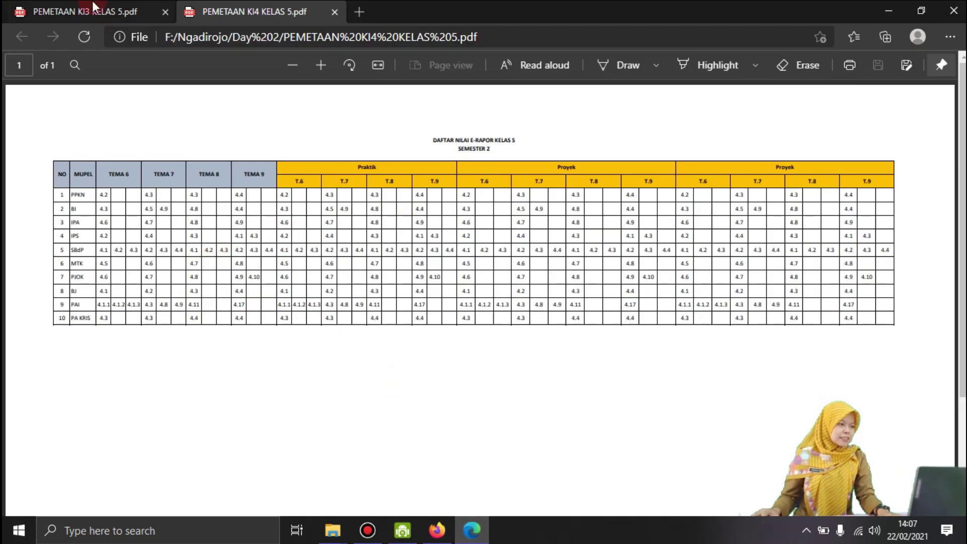
click(91, 9)
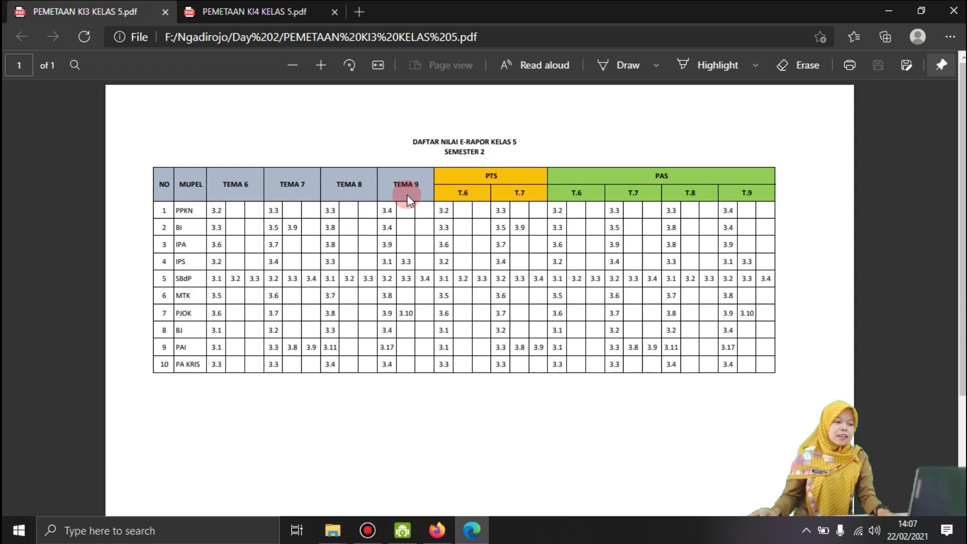
click(430, 535)
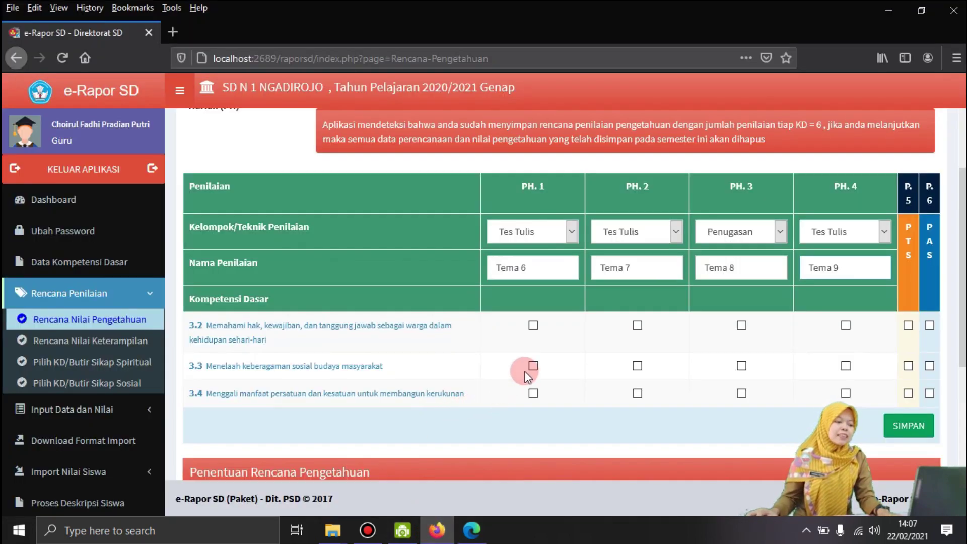
click(533, 326)
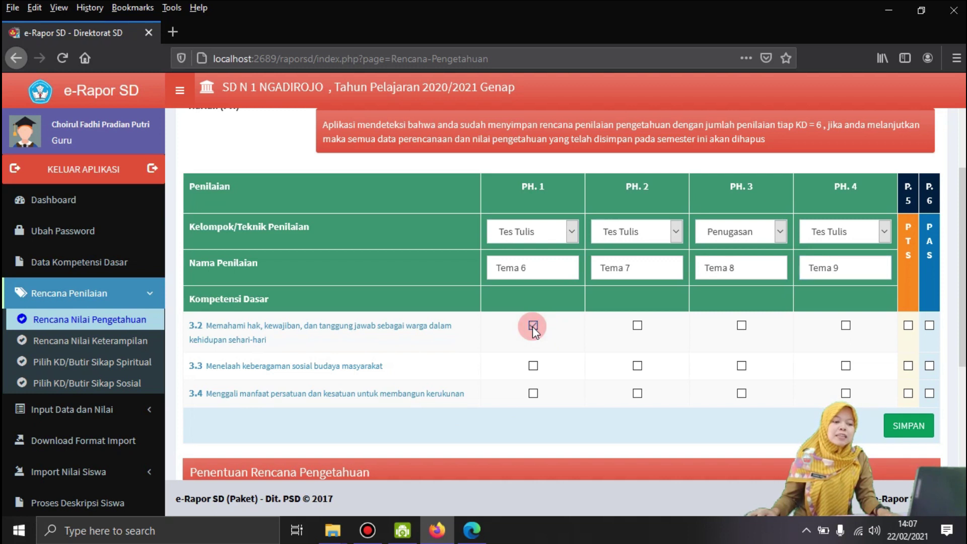
click(639, 365)
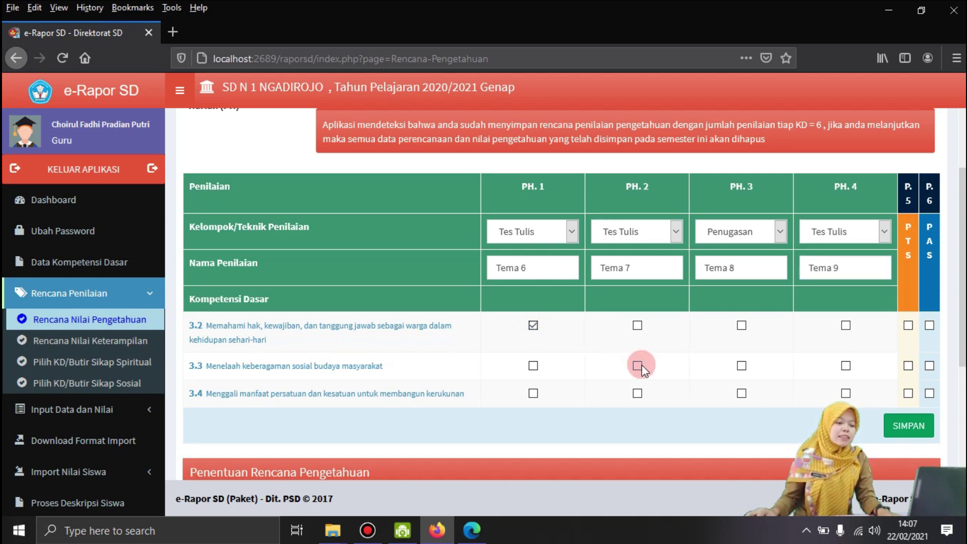
click(741, 366)
click(846, 394)
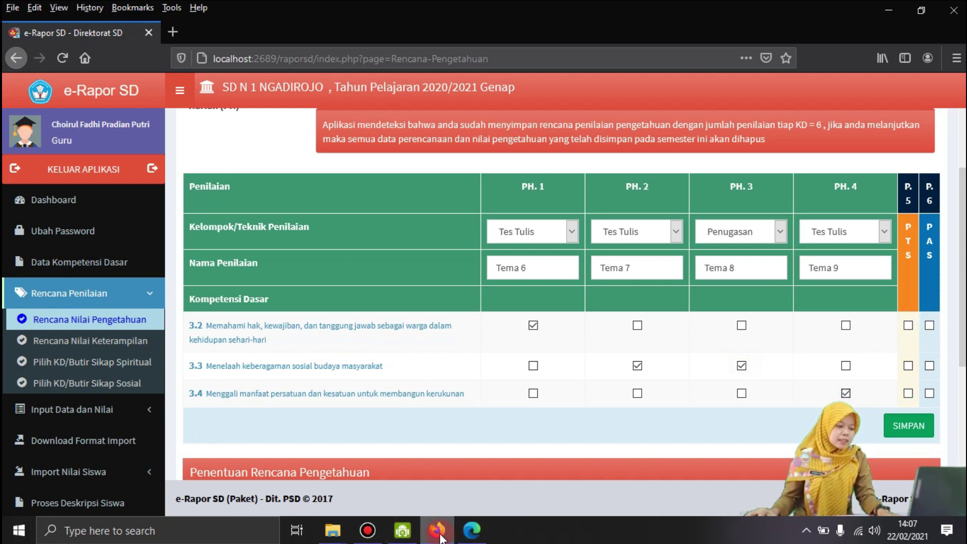
Recheck the KI3 mapping PDF in Edge and, in e-Rapor SD, assign competencies 3.2 and 3.3 to PTS and 3.2, 3.3 and 3.4 to PAS.
click(467, 536)
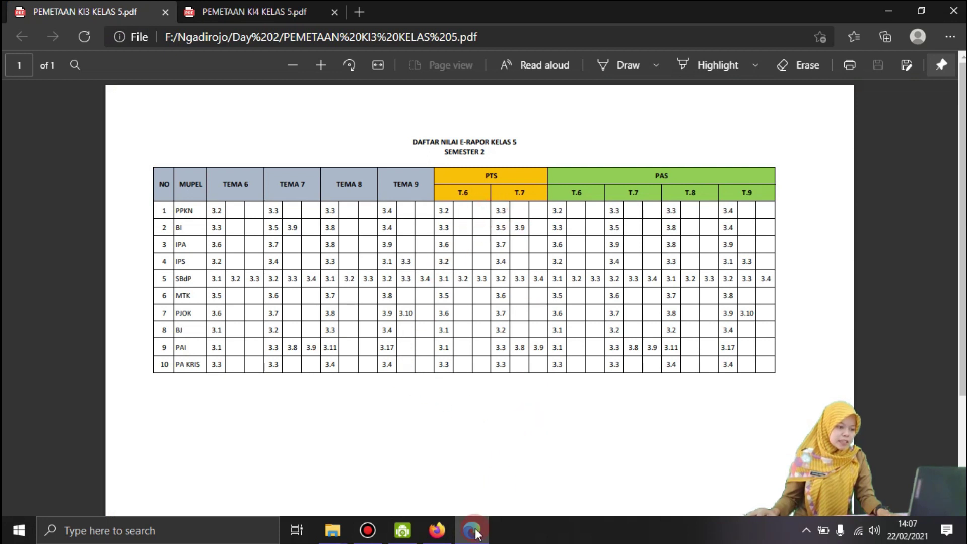
click(437, 530)
click(908, 328)
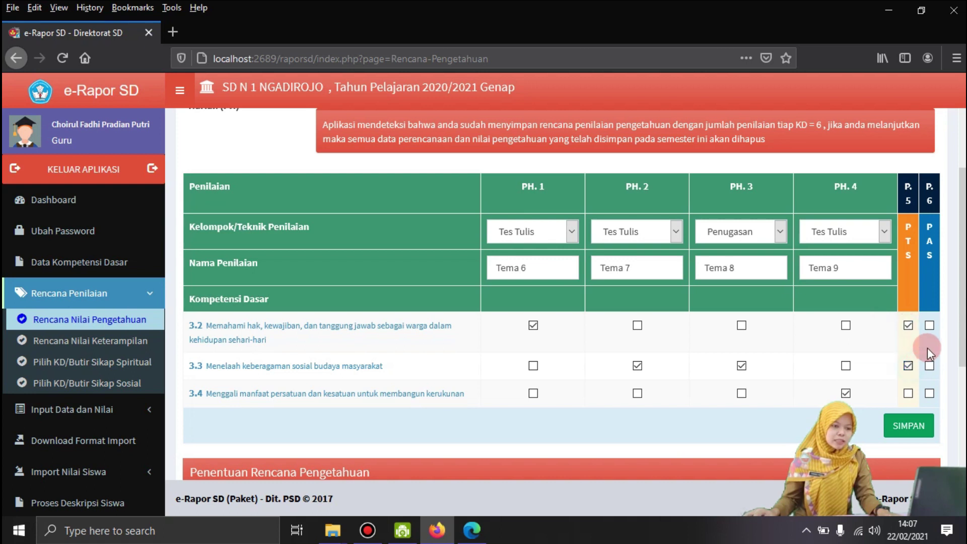
click(930, 326)
click(930, 367)
click(930, 394)
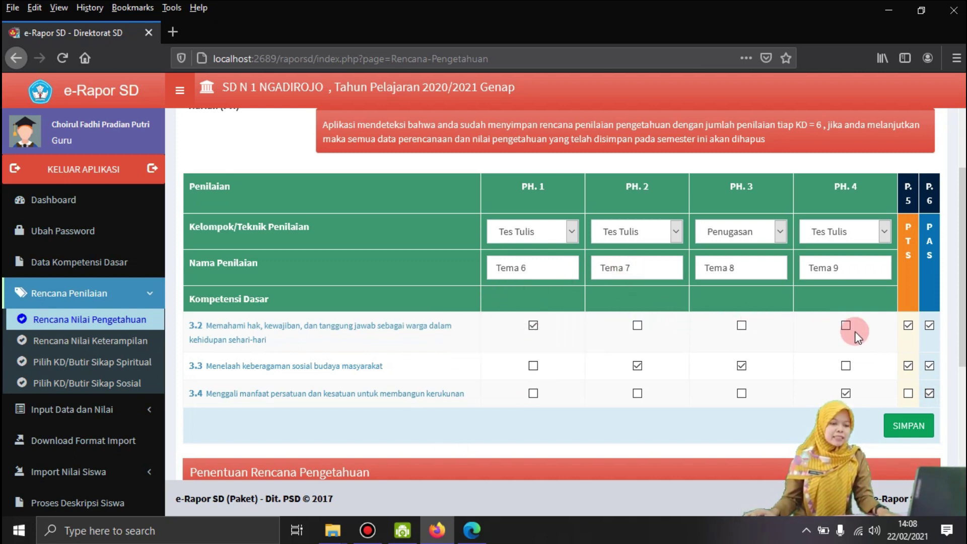
Save the PPKN knowledge assessment plan and confirm overwriting the previously stored plan data.
click(908, 427)
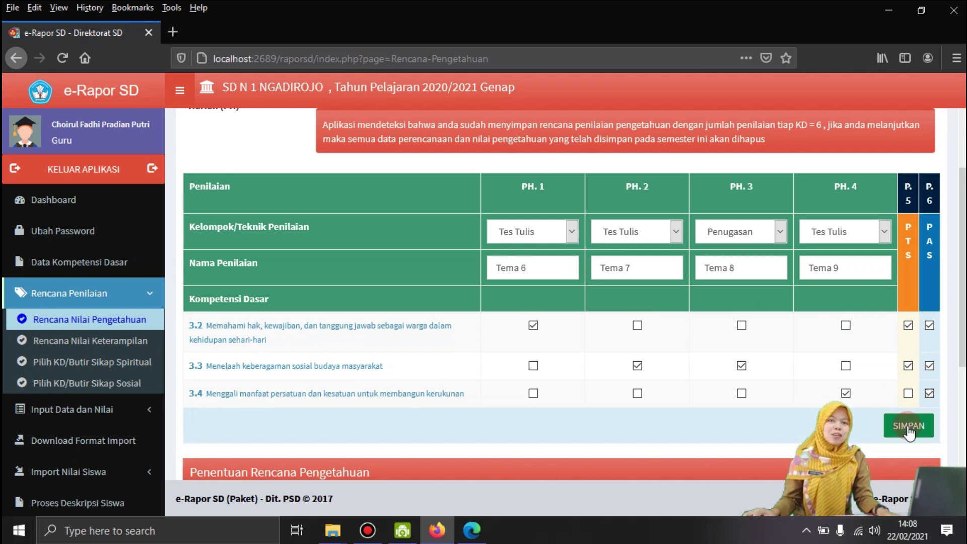
click(908, 427)
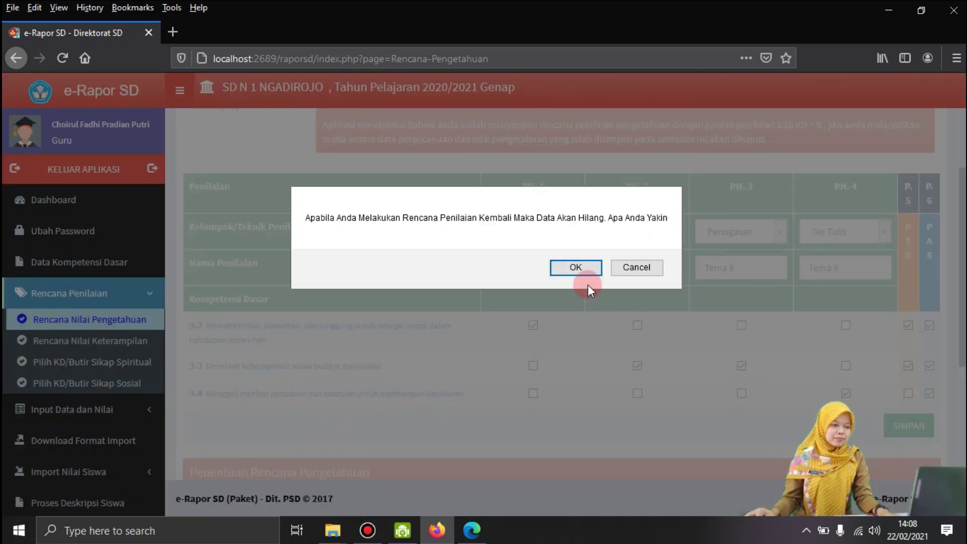
click(576, 268)
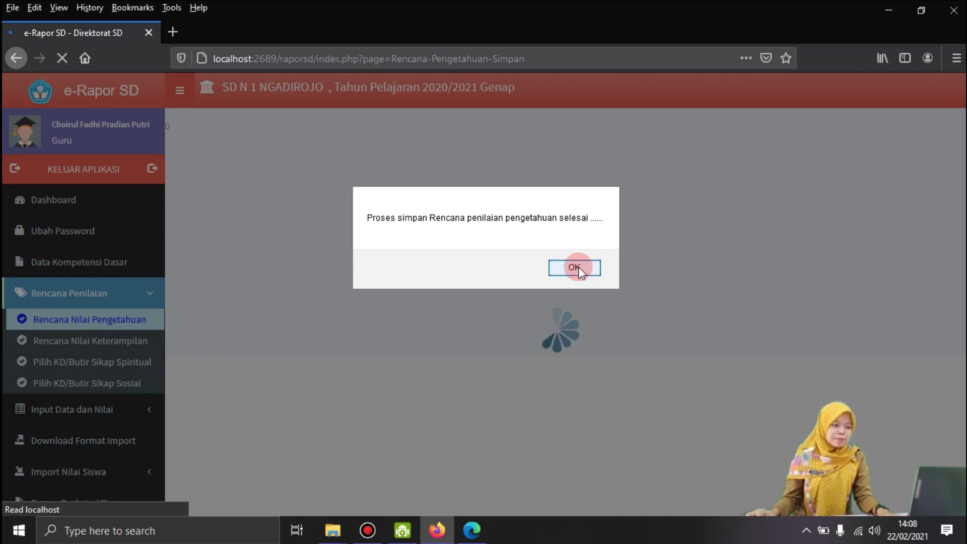
click(578, 270)
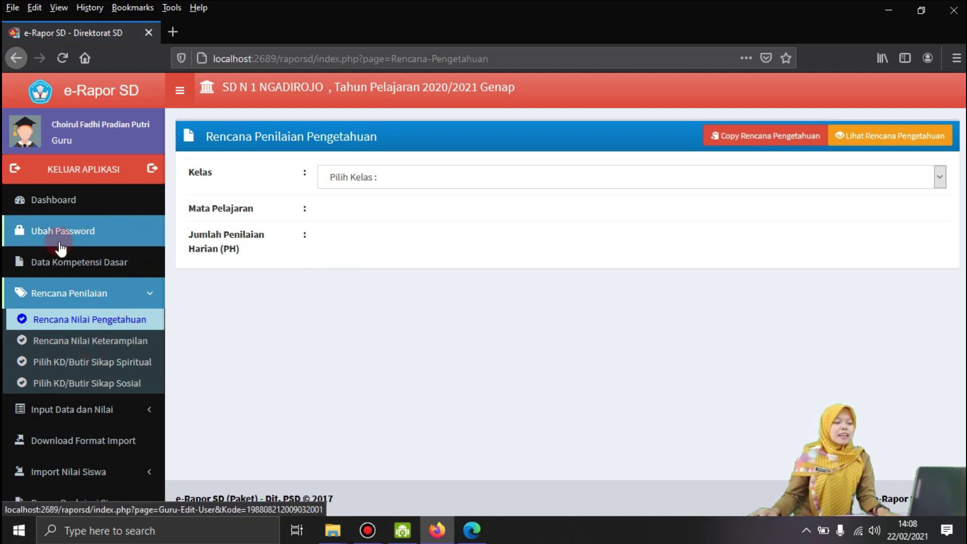
Open the skills assessment plan for Kelas V, Pendidikan Pancasila dan Kewarganegaraan, and set the number of assessments to 4.
click(146, 343)
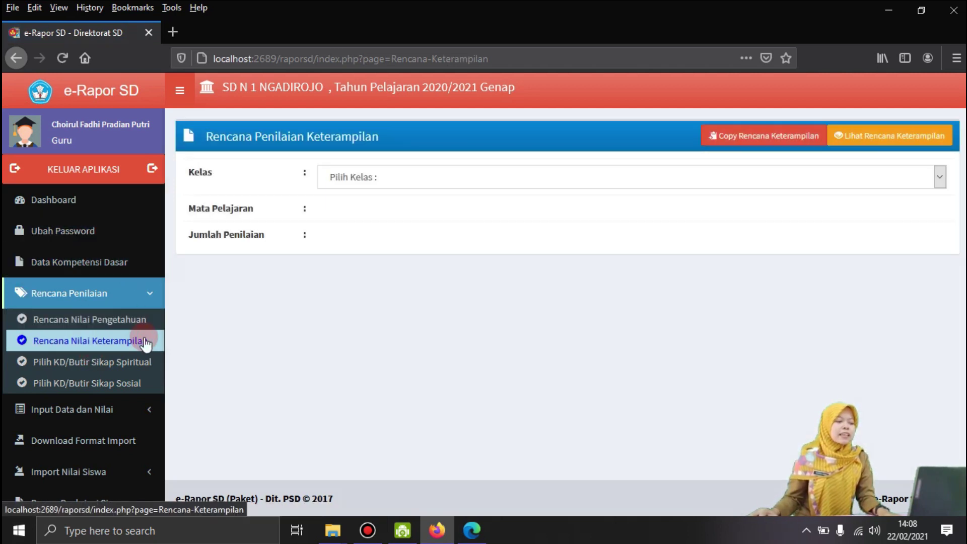
click(392, 177)
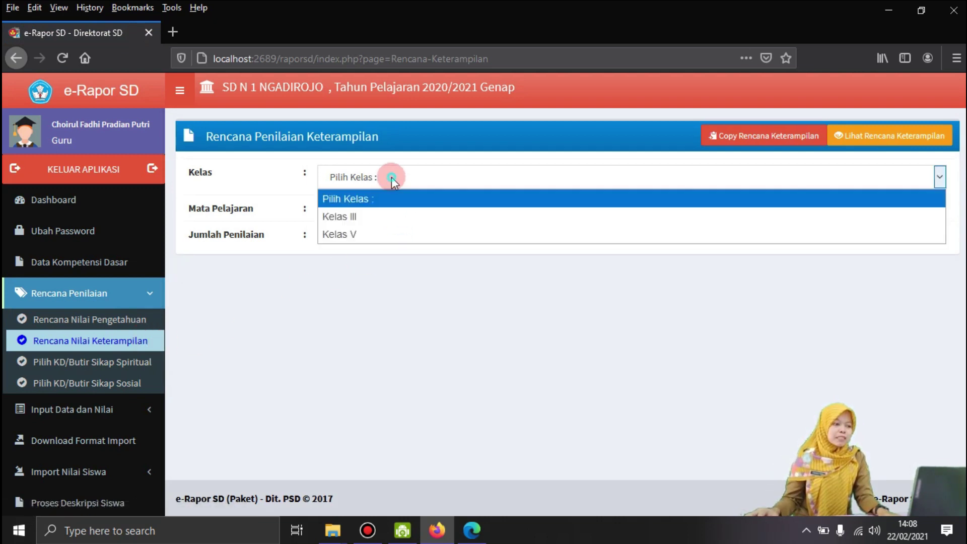
click(383, 234)
click(386, 213)
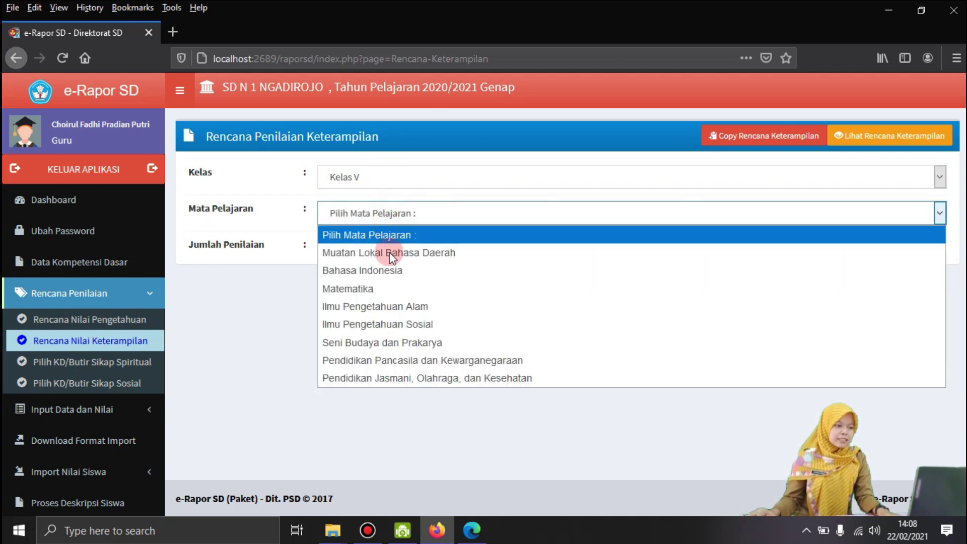
click(404, 360)
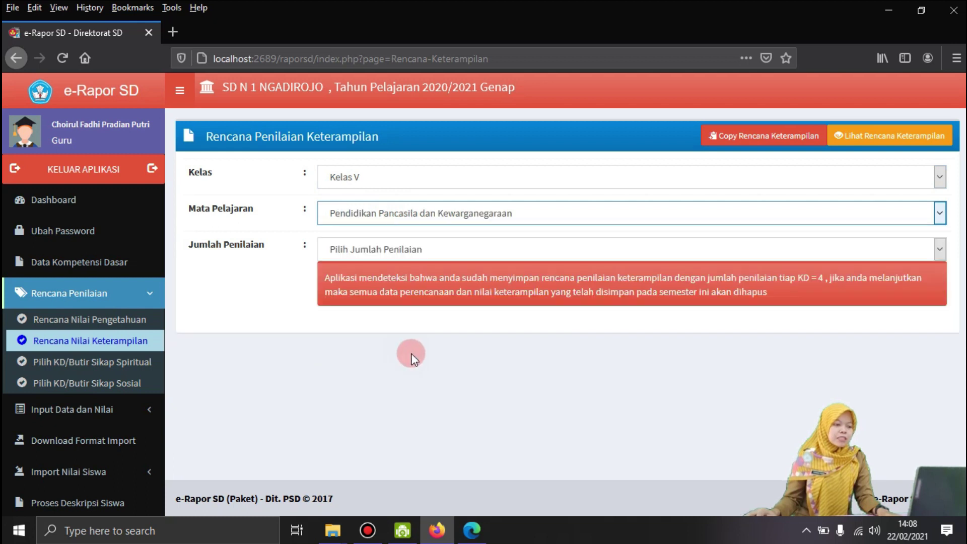
click(379, 250)
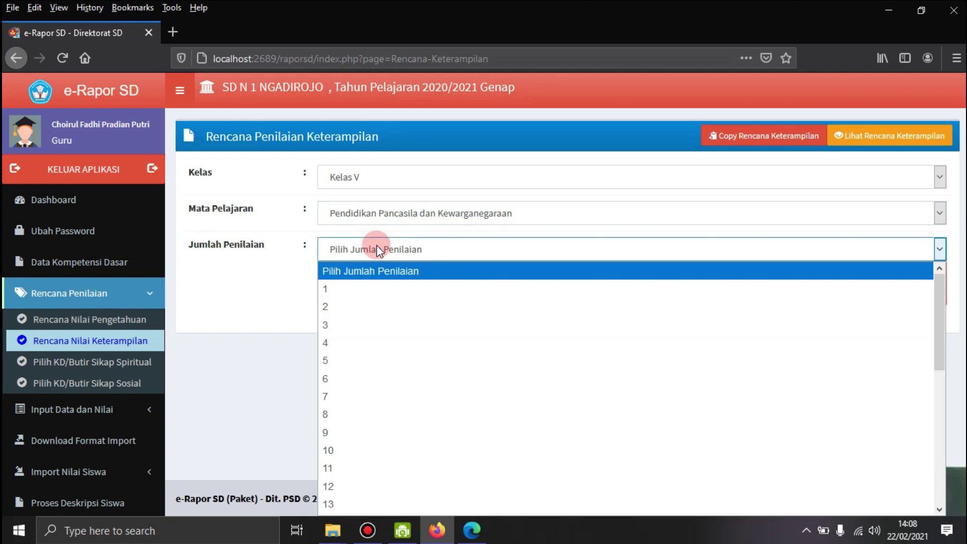
click(337, 337)
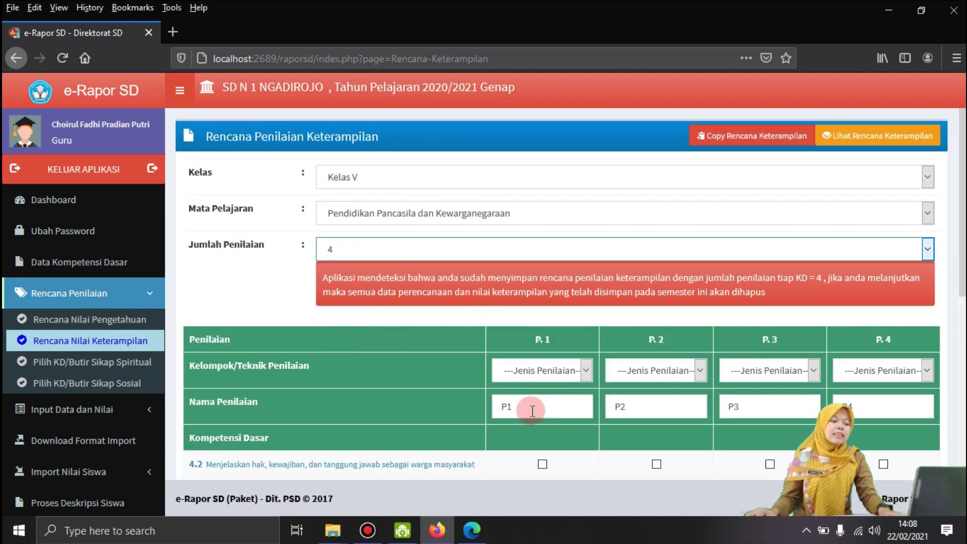
Set the skills assessment technique to Praktek for P. 1, P. 2 and P. 4, and to Proyek for P. 3.
scroll(570, 373, down, 1)
scroll(572, 375, down, 1)
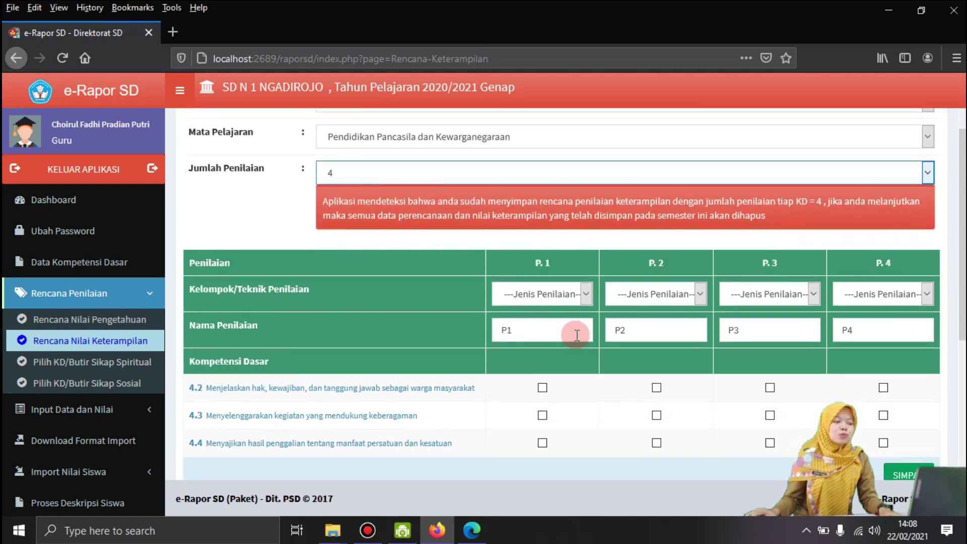
click(586, 294)
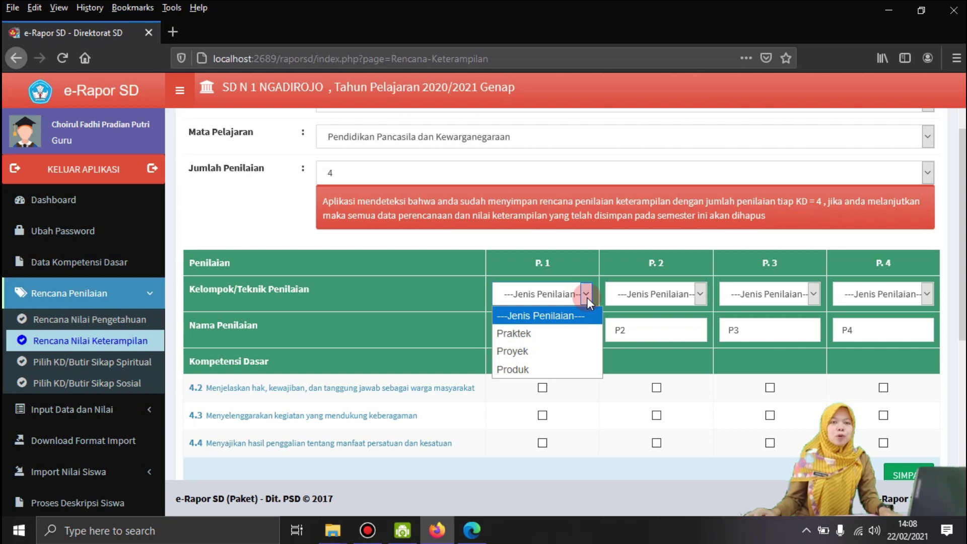
click(545, 340)
click(683, 293)
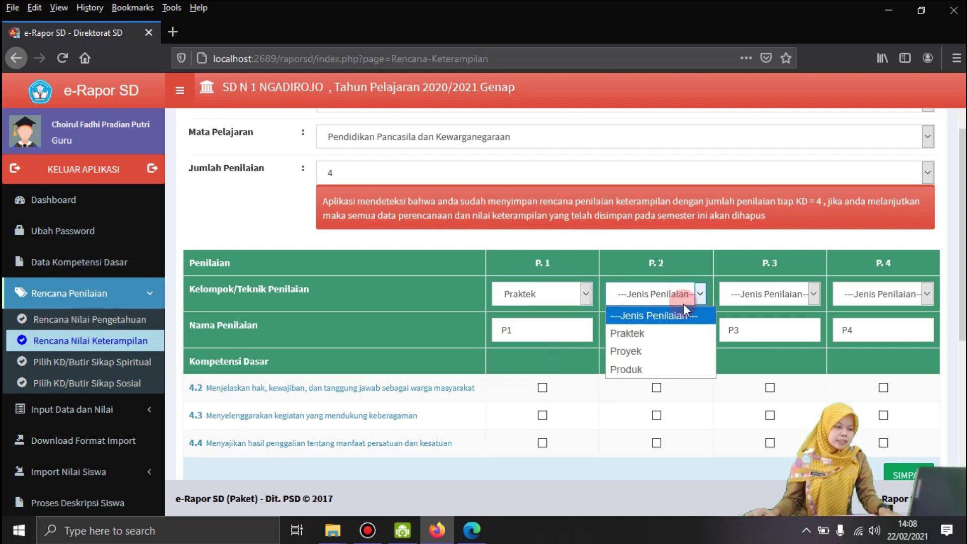
click(655, 334)
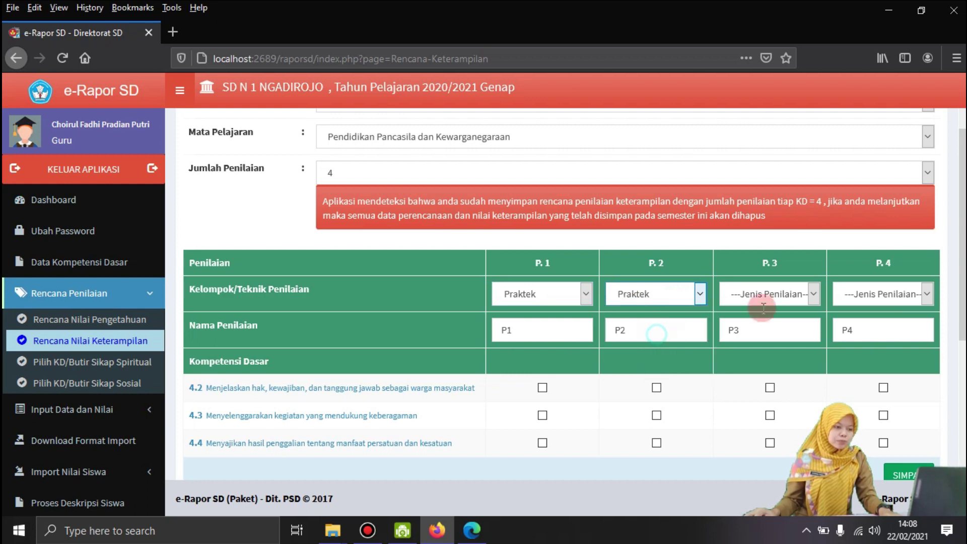
click(813, 295)
click(785, 351)
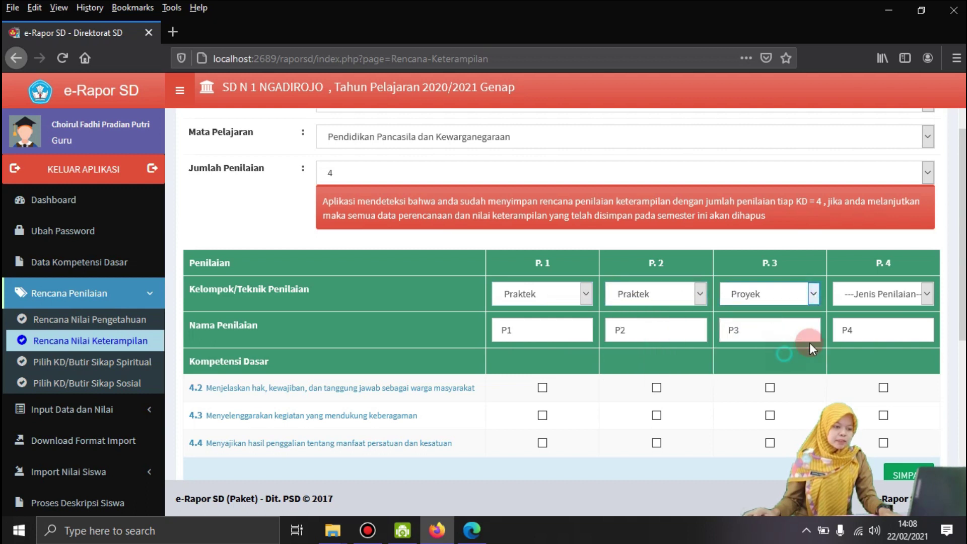
click(870, 301)
click(873, 333)
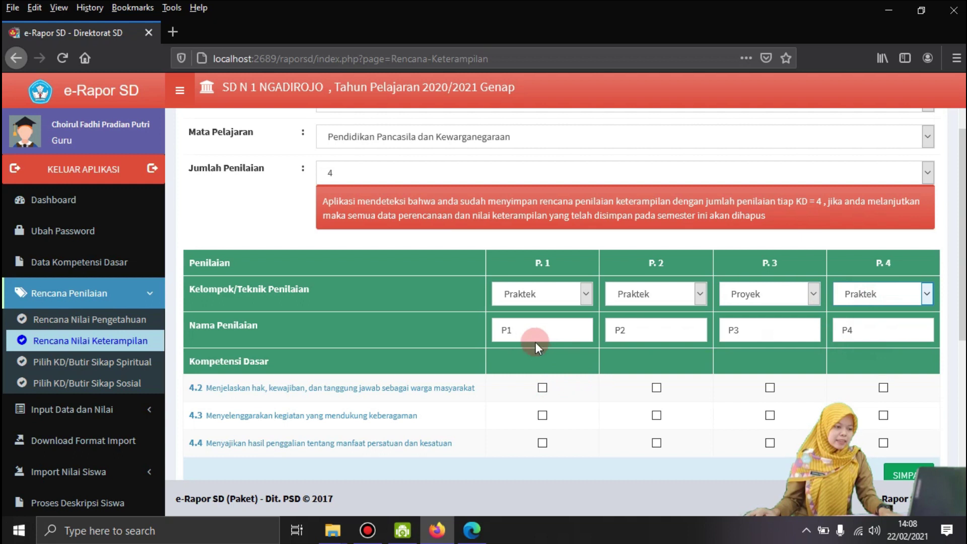
Name the four skills assessments Tema 6, Tema 7, Tema 8 and Tema 9, in order from P. 1 to P. 4.
drag(536, 343, 473, 333)
text(Tema)
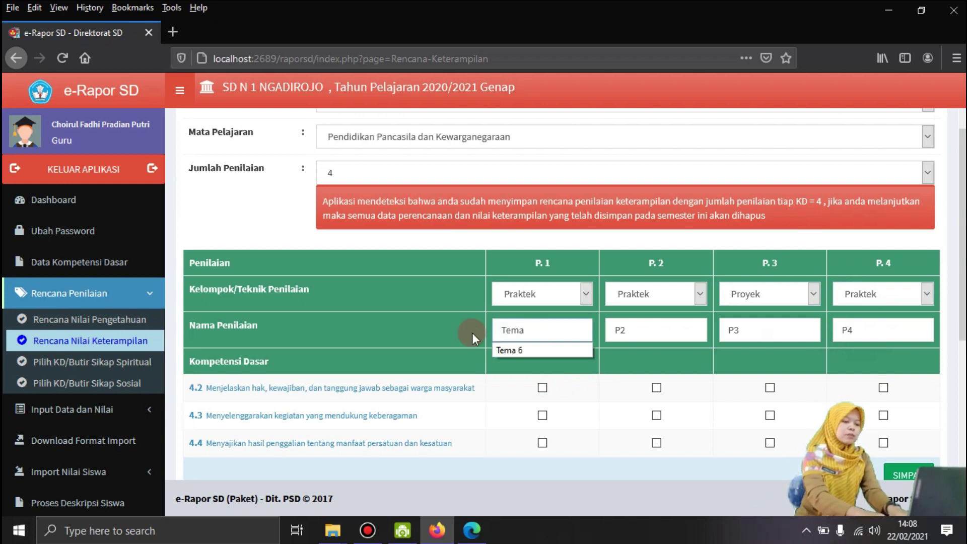
click(510, 349)
click(609, 328)
drag(608, 329, 598, 328)
text(T)
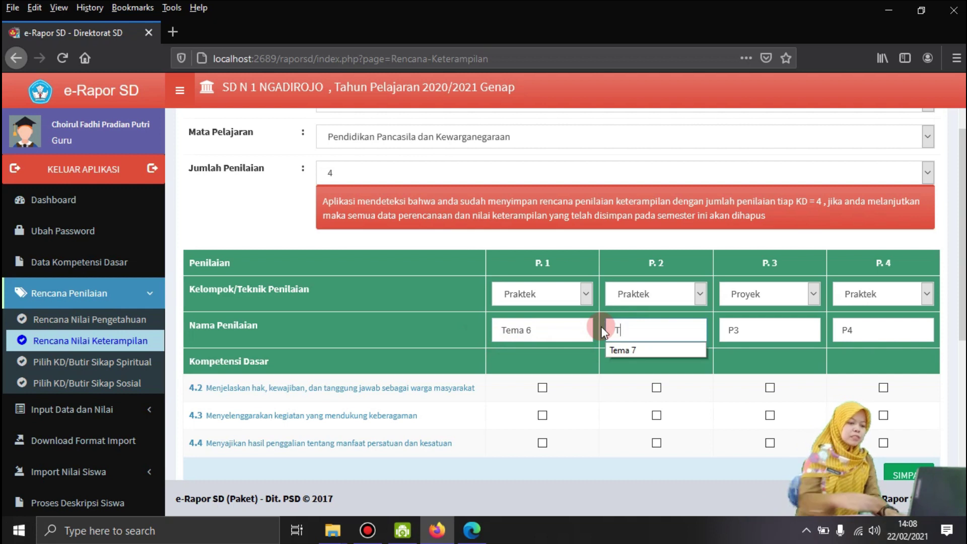
click(655, 347)
drag(740, 330, 700, 328)
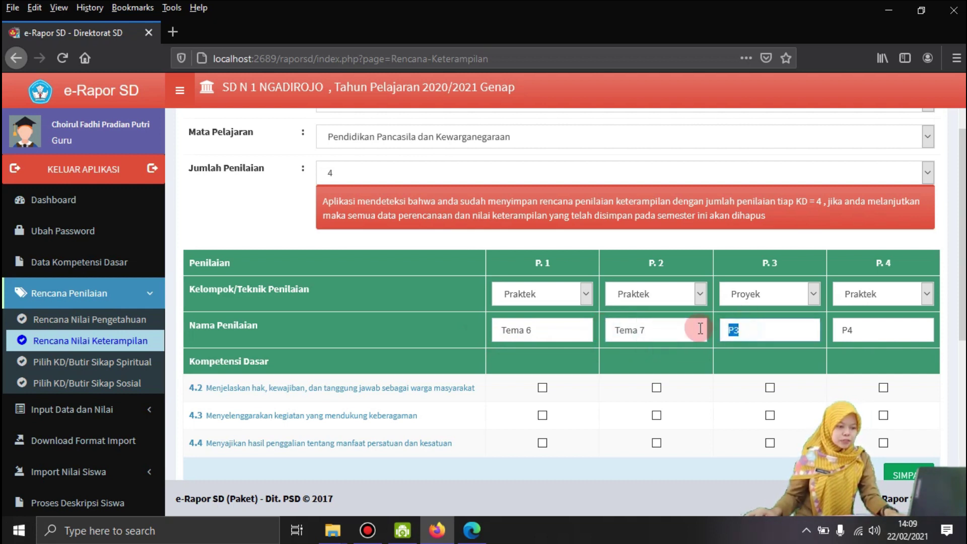
text(T)
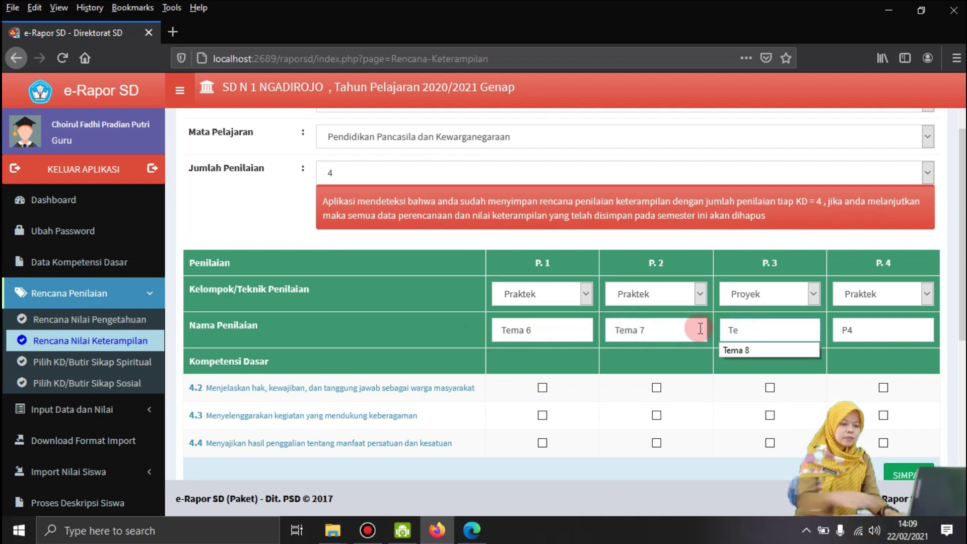
text(e)
click(754, 352)
drag(857, 329, 838, 328)
text(Tem)
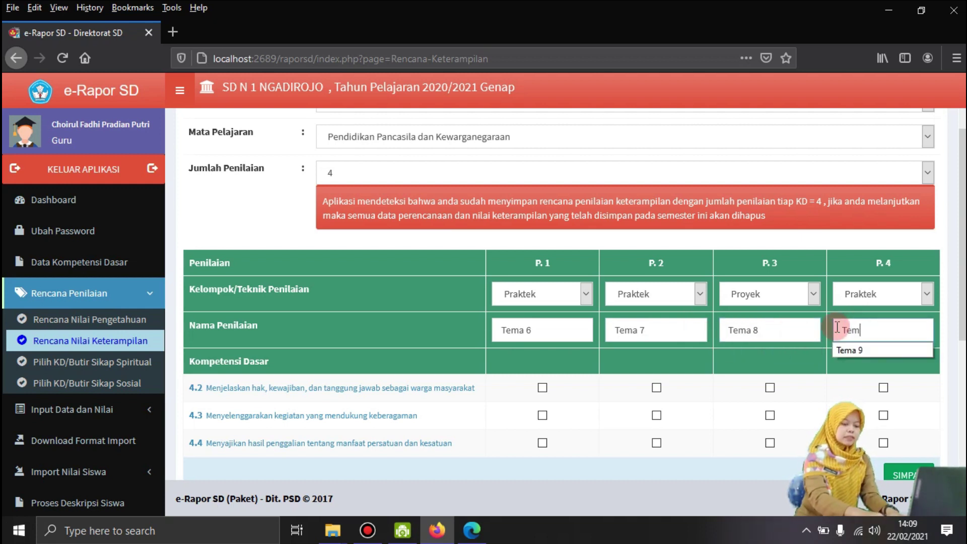
text(a)
click(851, 350)
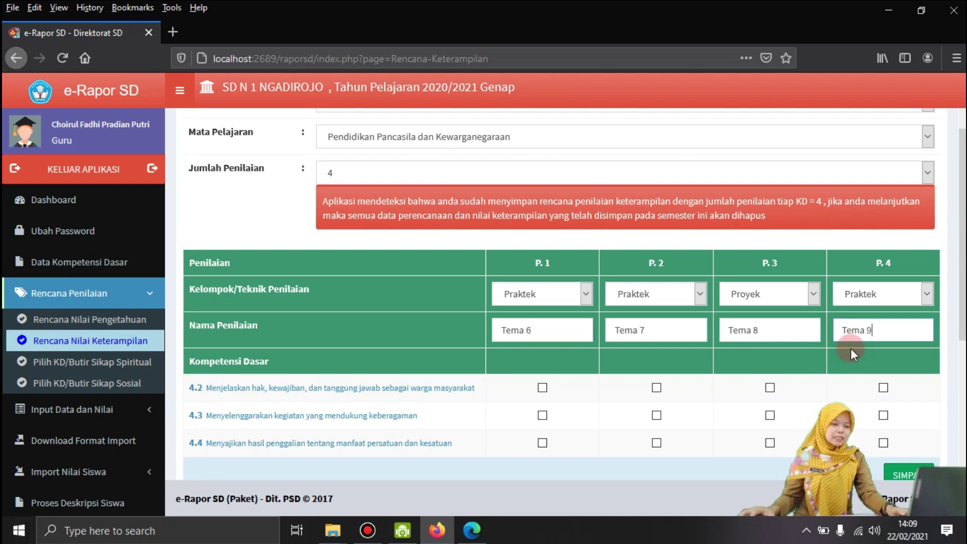
Consult PEMETAAN KI4 KELAS 5.pdf in Edge, then in e-Rapor SD assign competency 4.2 to P. 1, 4.3 to P. 2 and P. 3, and 4.4 to P. 4.
click(472, 530)
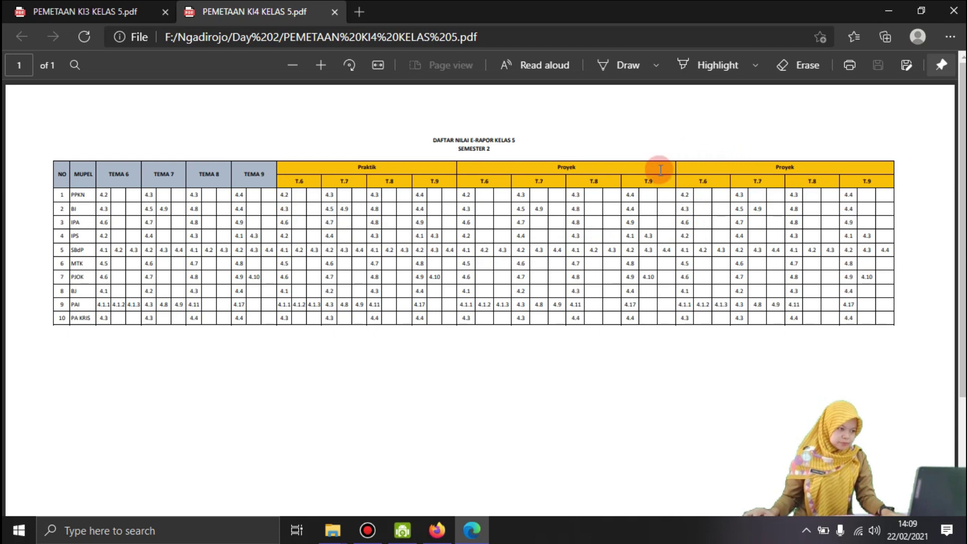
click(438, 529)
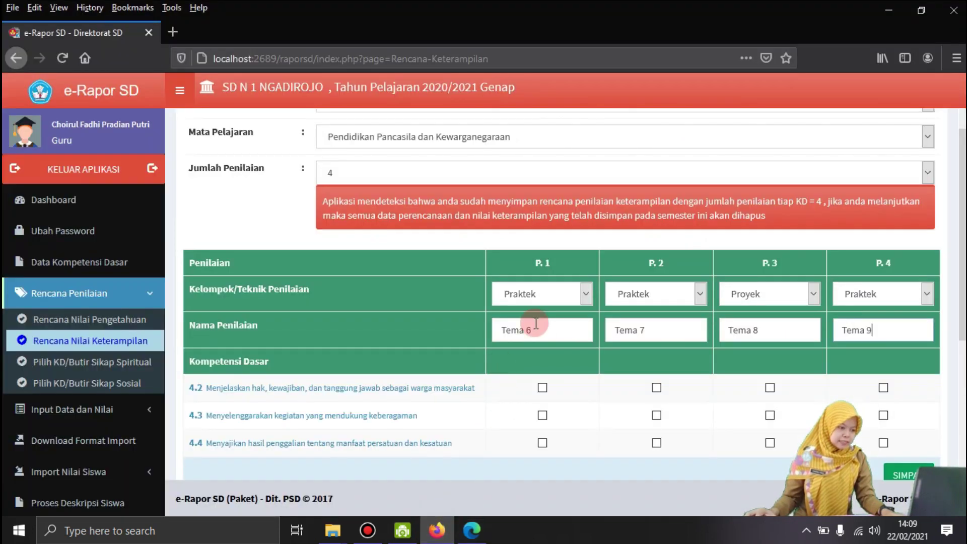
click(544, 387)
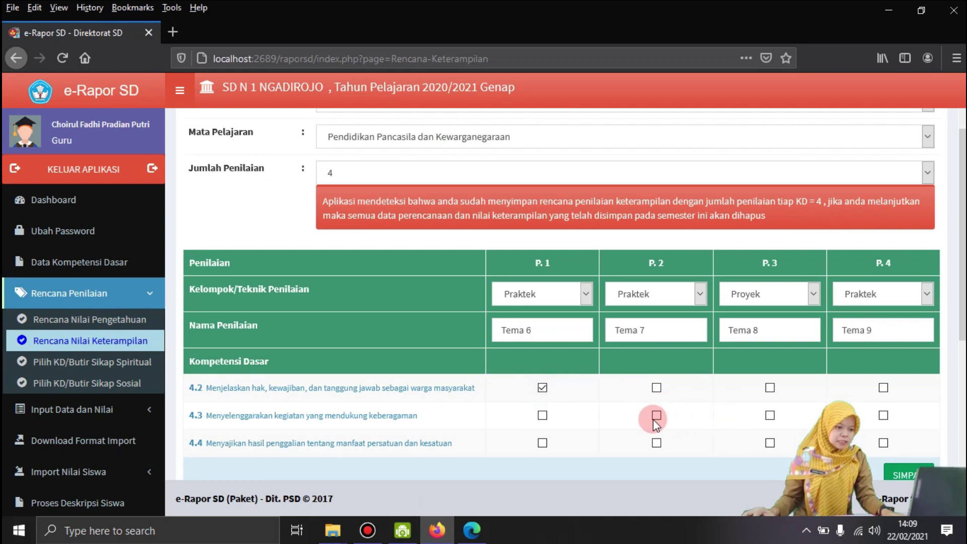
click(655, 416)
click(771, 416)
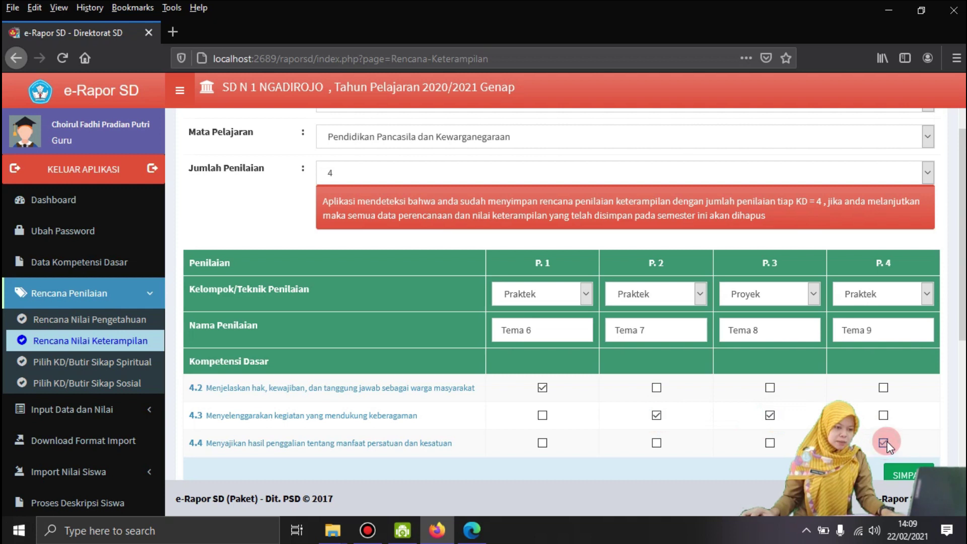
Save the skills assessment plan for Pendidikan Pancasila dan Kewarganegaraan and accept the confirmations.
scroll(891, 343, down, 3)
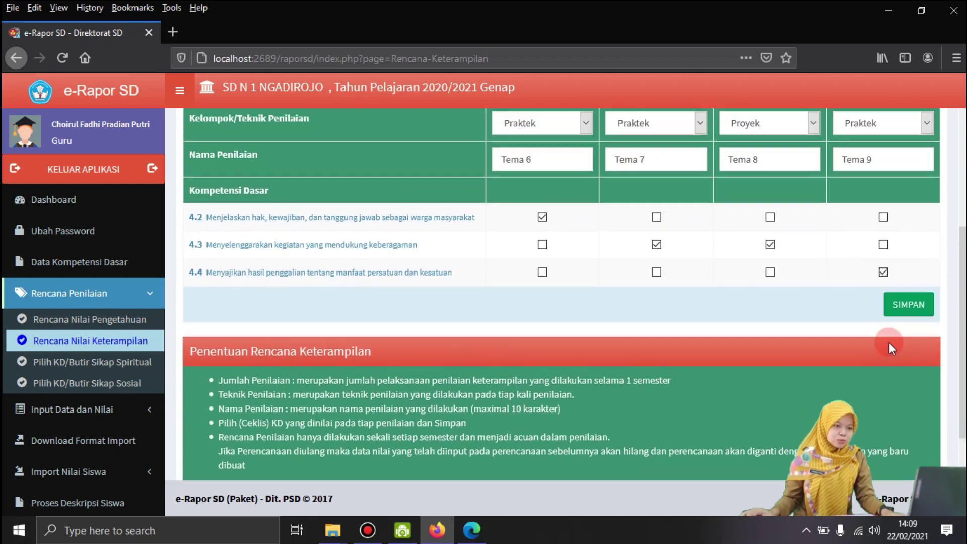
scroll(890, 343, up, 2)
scroll(890, 344, down, 2)
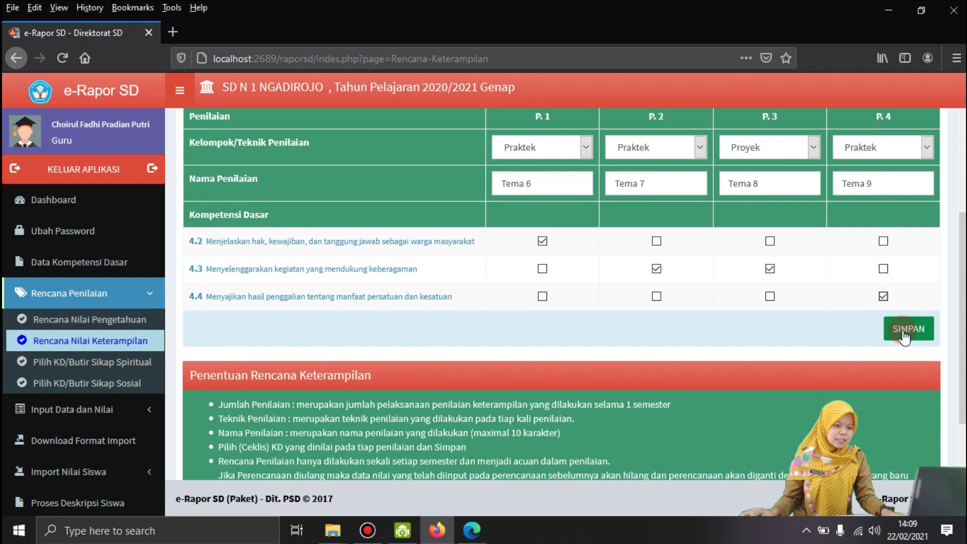
click(903, 333)
click(567, 268)
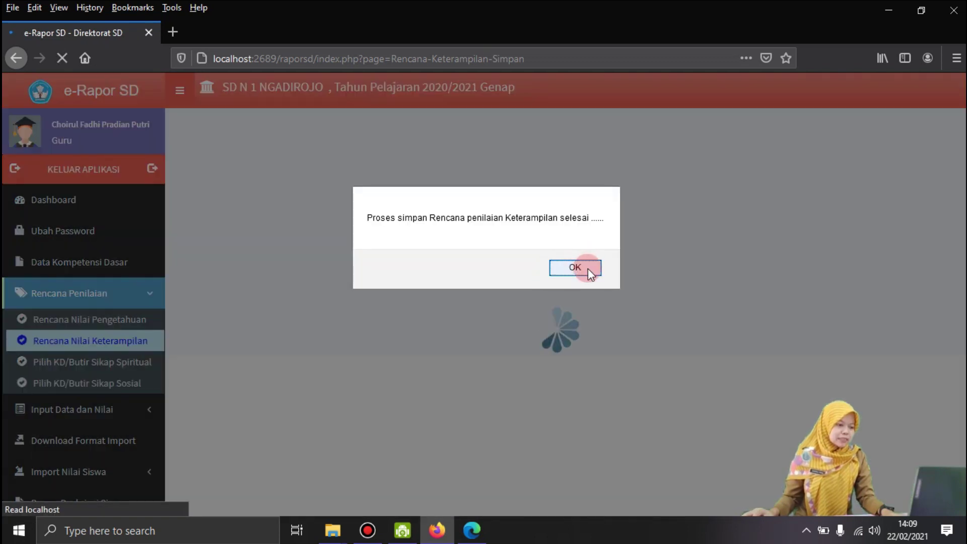
click(588, 268)
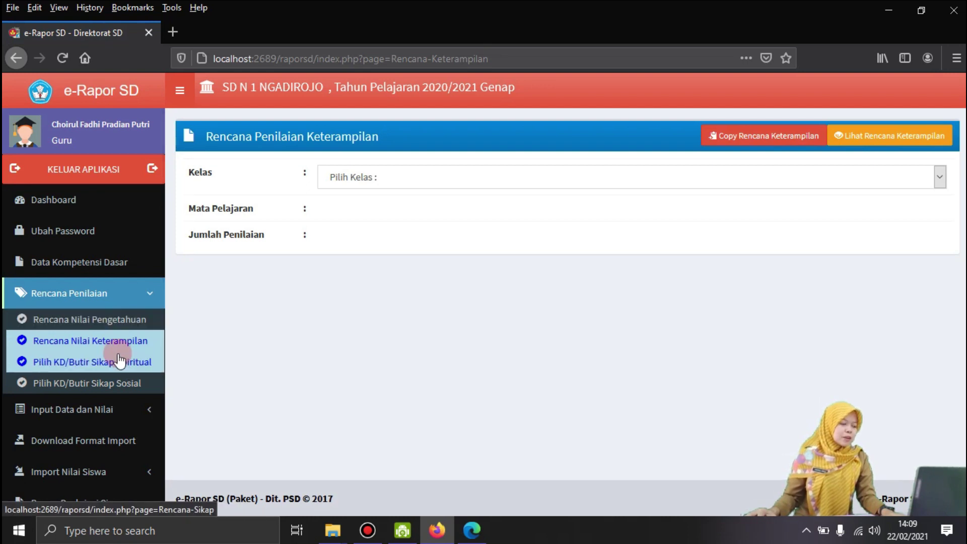
Open the spiritual attitude assessment plan for Kelas V, Pendidikan Pancasila dan Kewarganegaraan.
click(130, 362)
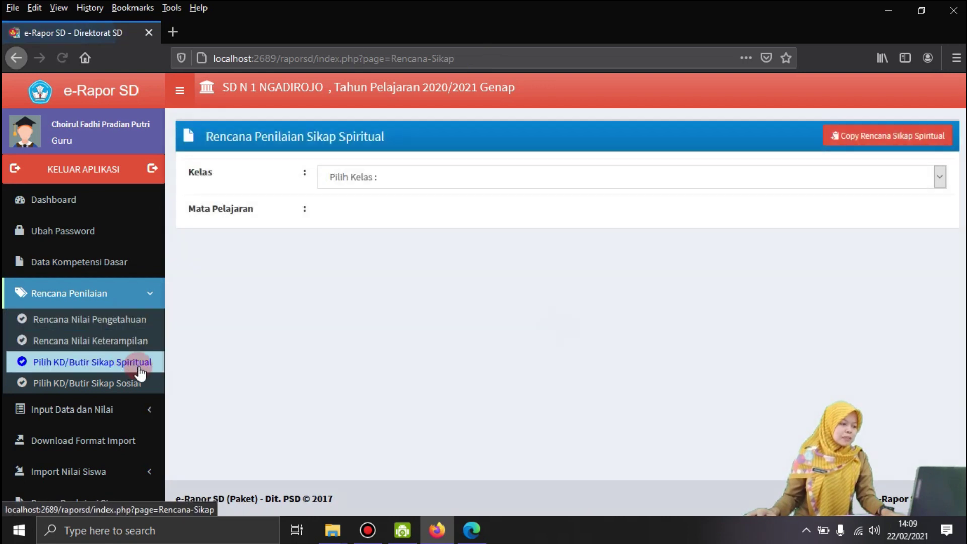
click(471, 179)
click(447, 234)
click(414, 219)
click(414, 270)
Include competencies 1.3 and 1.4 and spiritual attitude items 5.1 to 5.4 in Penilaian 1, and save the plan.
scroll(730, 247, down, 3)
scroll(457, 269, up, 3)
scroll(484, 267, down, 3)
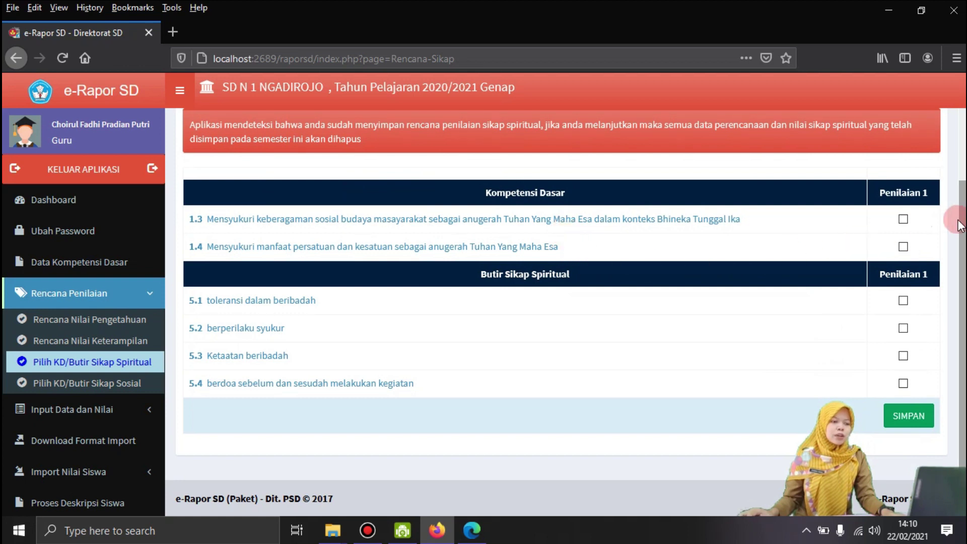
click(904, 220)
click(904, 246)
click(903, 301)
click(904, 330)
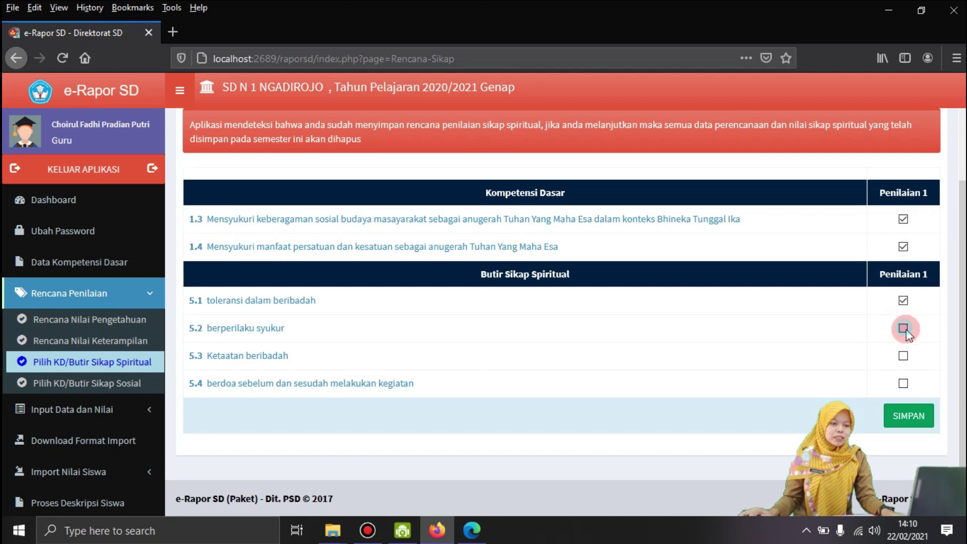
click(904, 383)
click(913, 415)
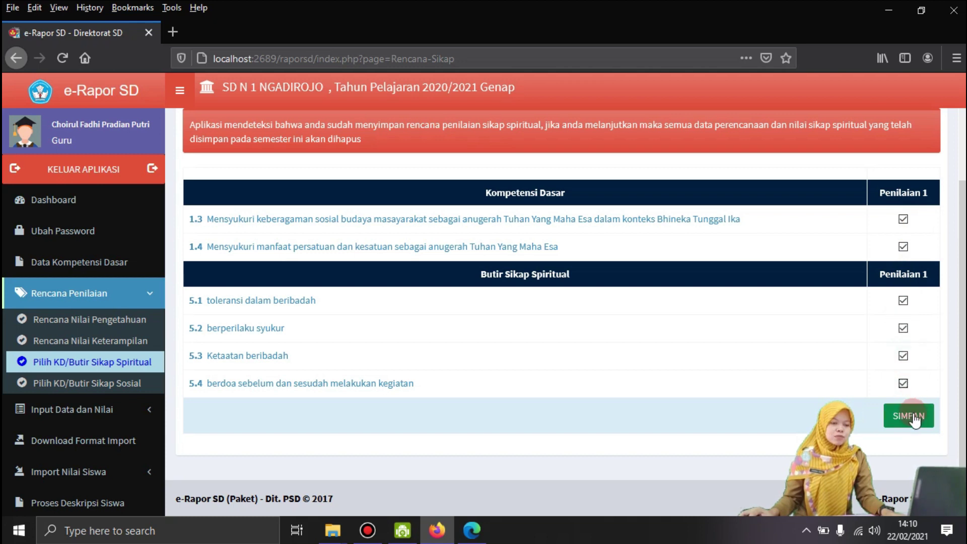
click(566, 270)
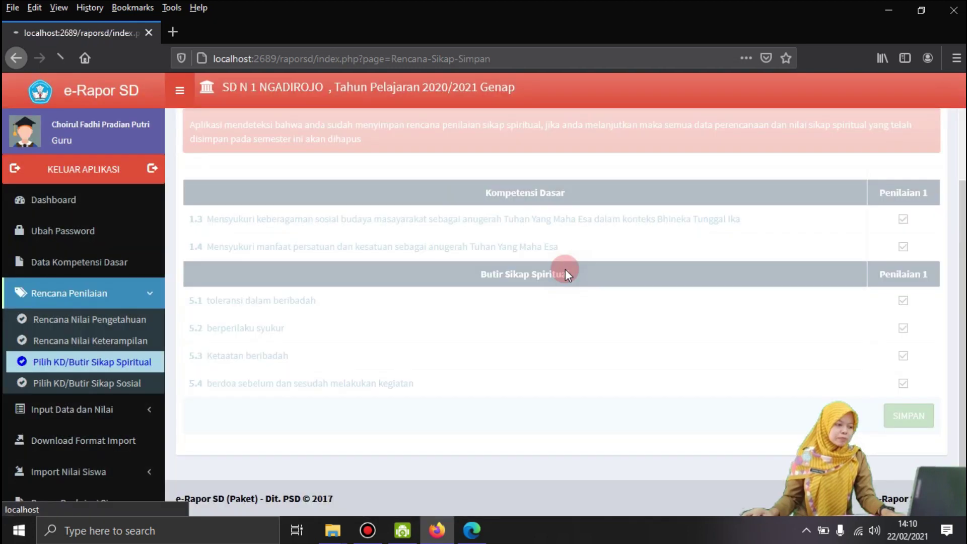
click(550, 272)
Open the social attitude assessment plan for Kelas V, Pendidikan Pancasila dan Kewarganegaraan.
click(144, 383)
click(391, 177)
click(394, 233)
click(455, 222)
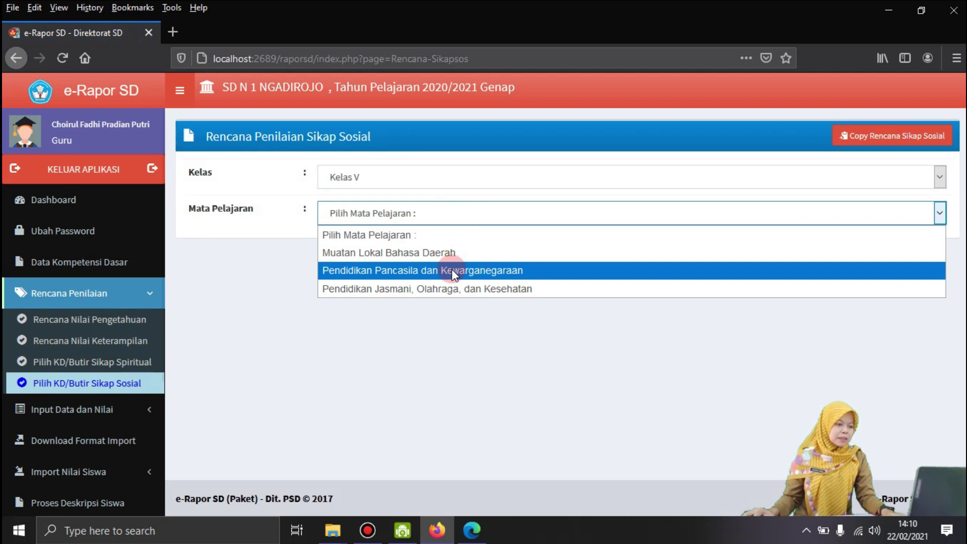
click(452, 271)
Include competencies 2.3 and 2.4 and social attitude items 6.1 to 6.6 in Penilaian 1, and save the plan.
scroll(498, 292, down, 3)
click(905, 264)
click(904, 293)
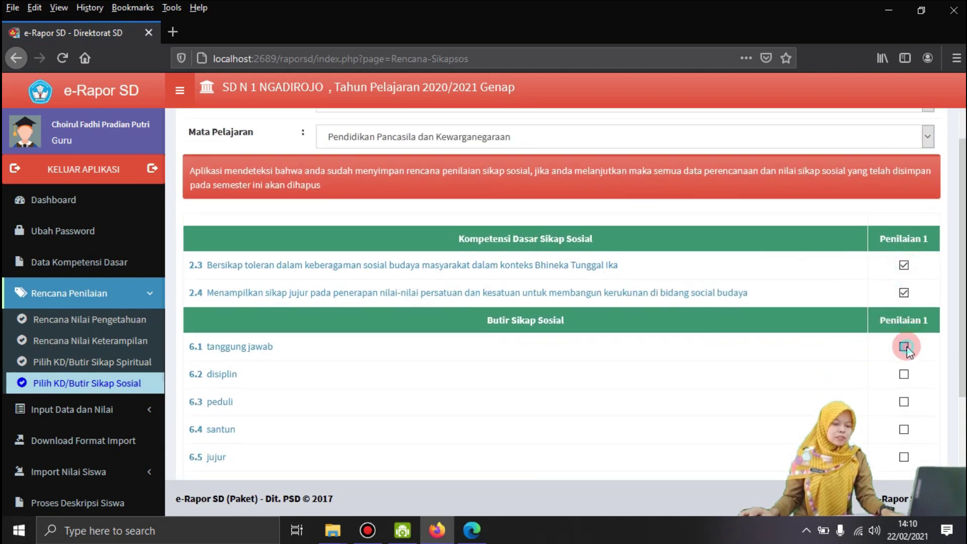
click(907, 346)
scroll(907, 346, down, 3)
click(904, 298)
click(905, 326)
click(907, 351)
click(904, 408)
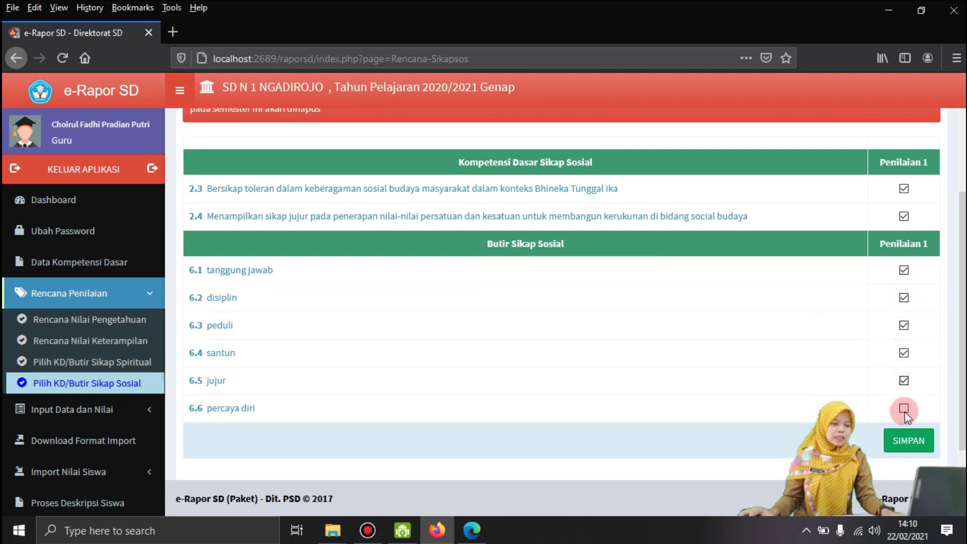
click(910, 440)
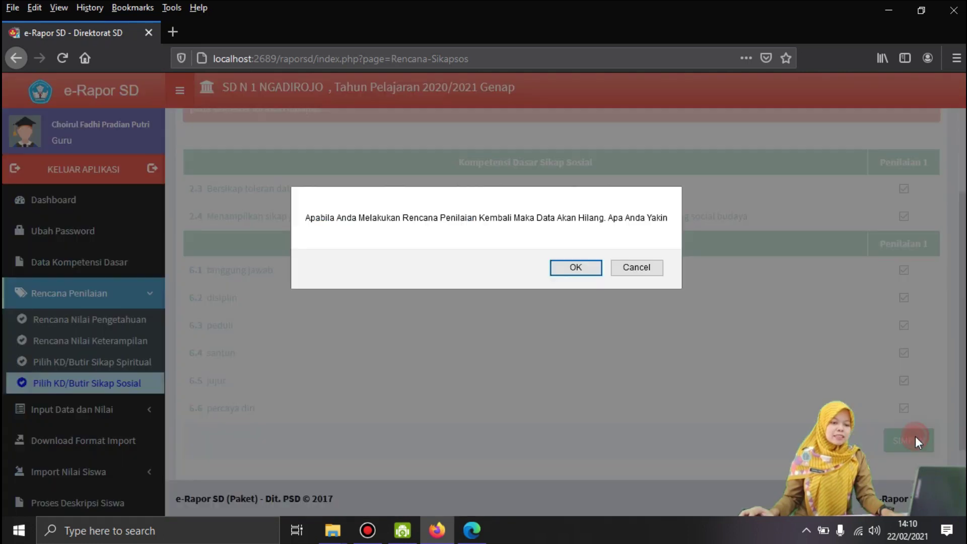
click(577, 267)
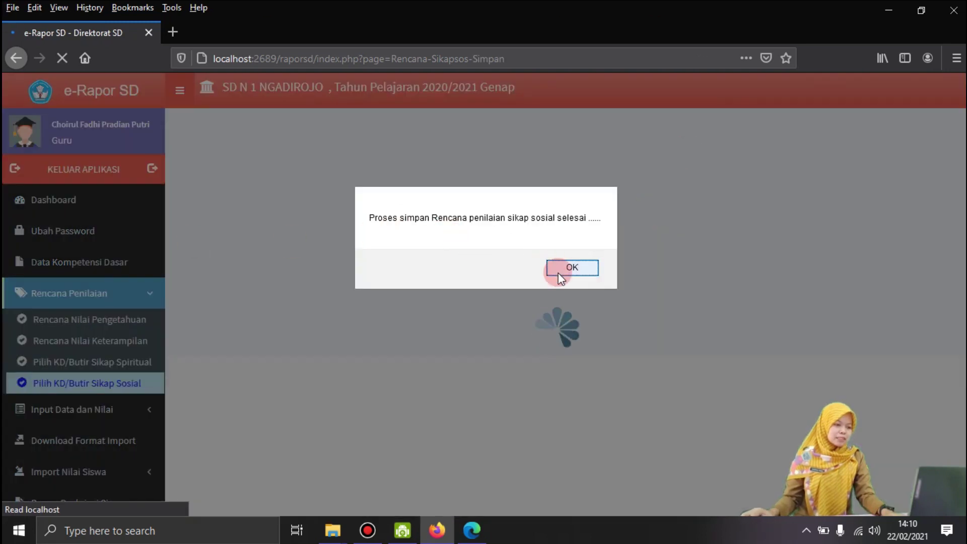
click(558, 270)
click(129, 384)
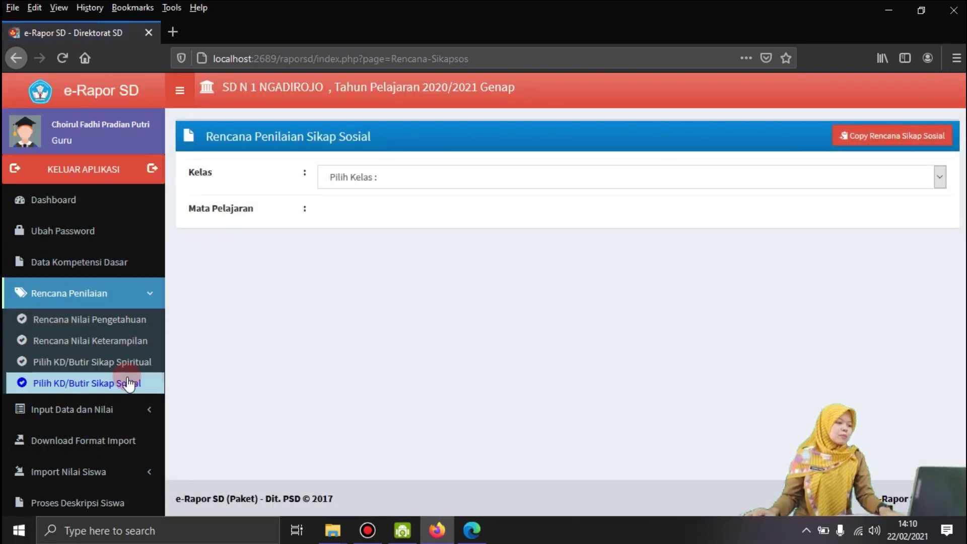
click(108, 295)
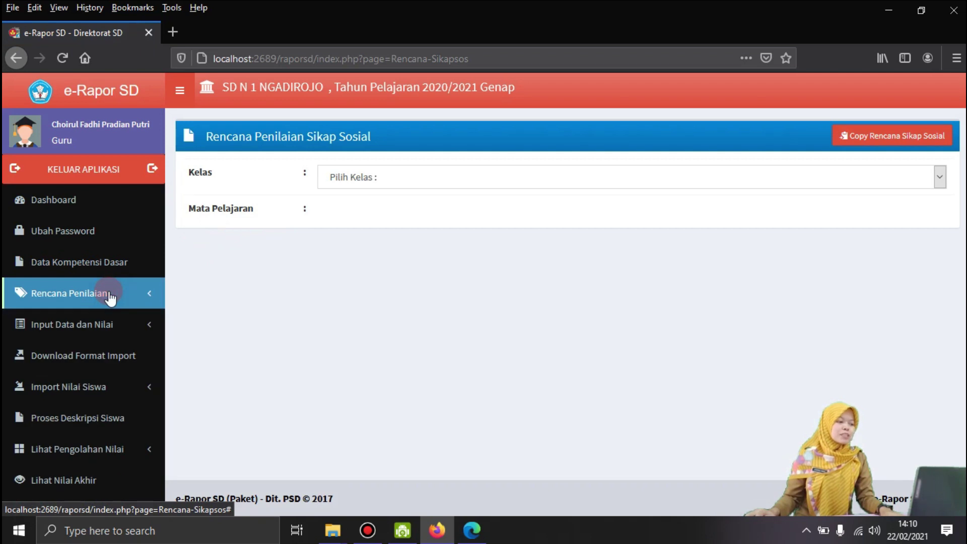
click(103, 326)
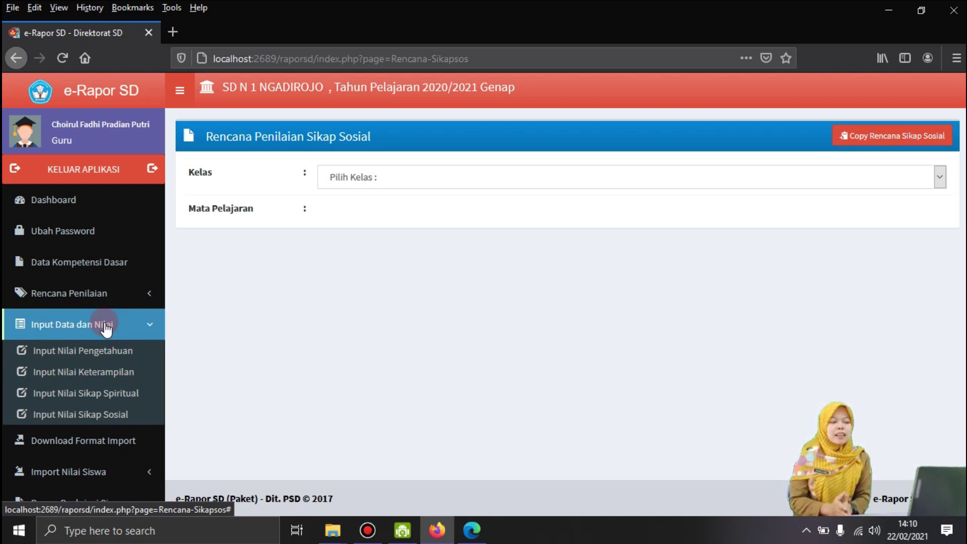
click(101, 297)
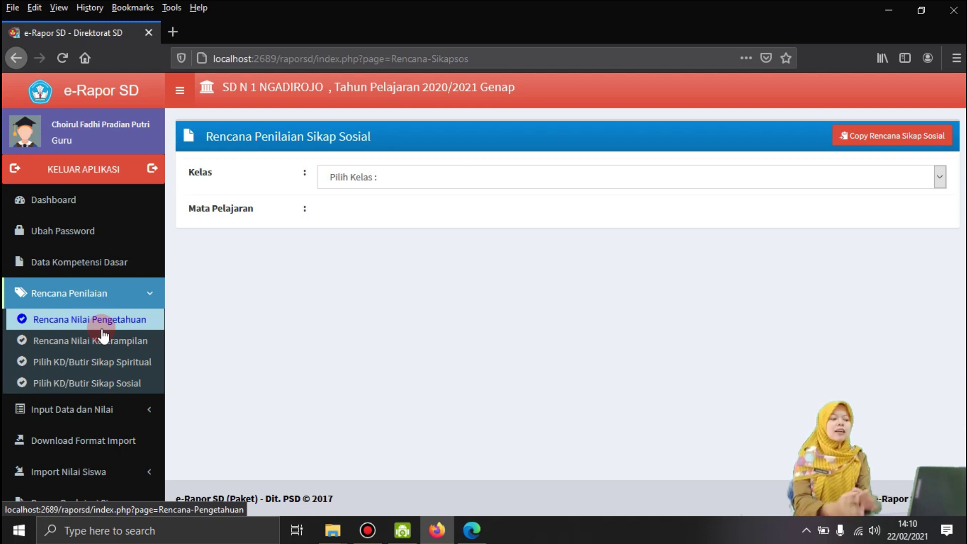
click(72, 300)
Open knowledge score entry for Kelas V, Pendidikan Pancasila dan Kewarganegaraan.
click(83, 327)
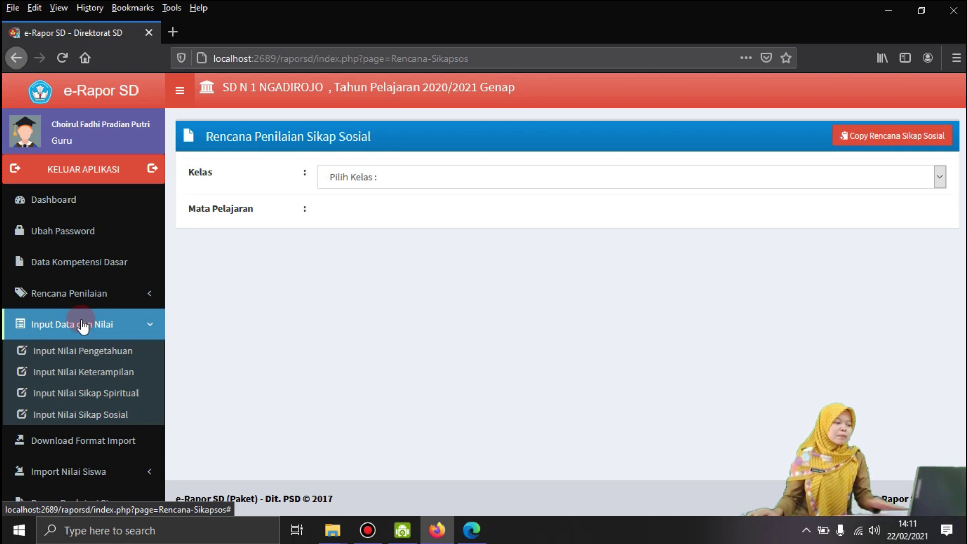
click(96, 356)
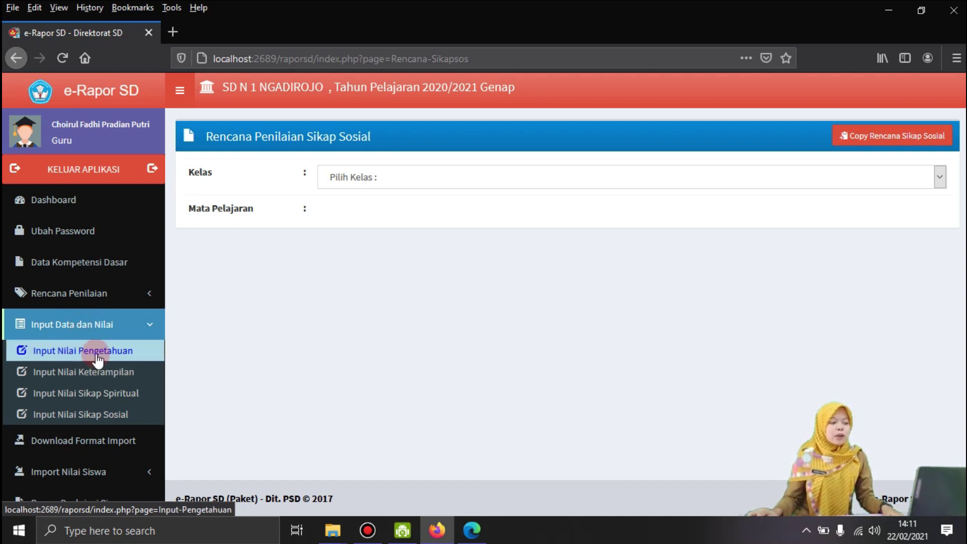
click(347, 188)
click(364, 231)
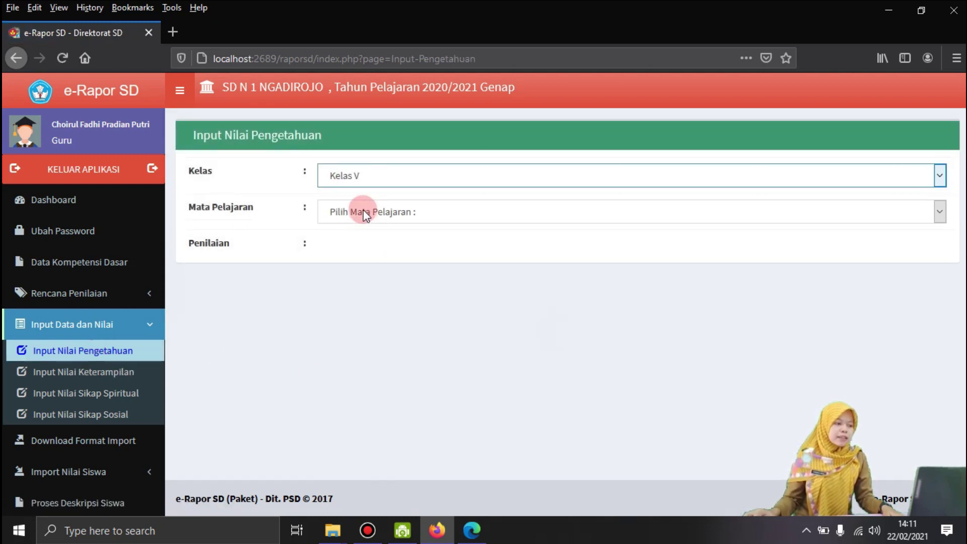
click(364, 209)
click(405, 356)
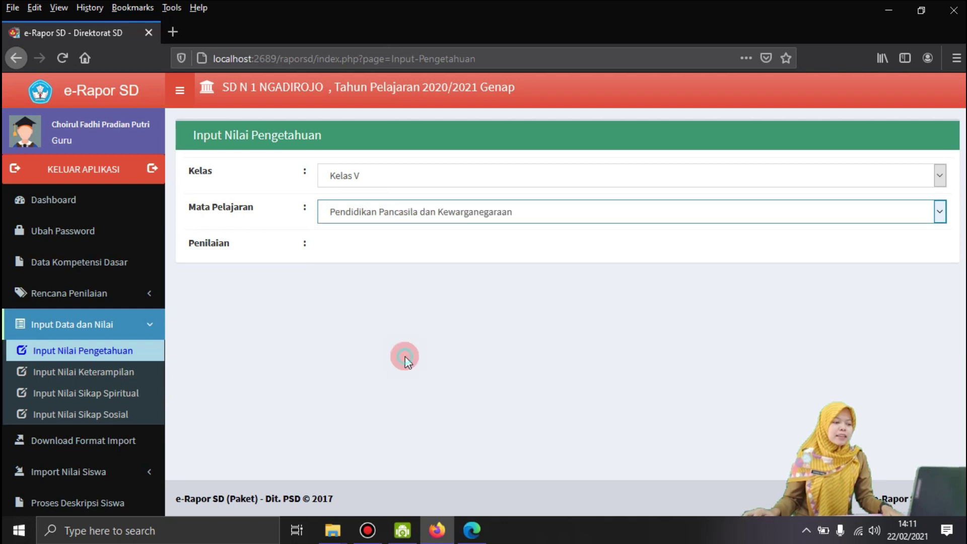
Review the available assessments, select P. 1 ; Tema 6, and look through the student score list for competency 3.2.
click(391, 247)
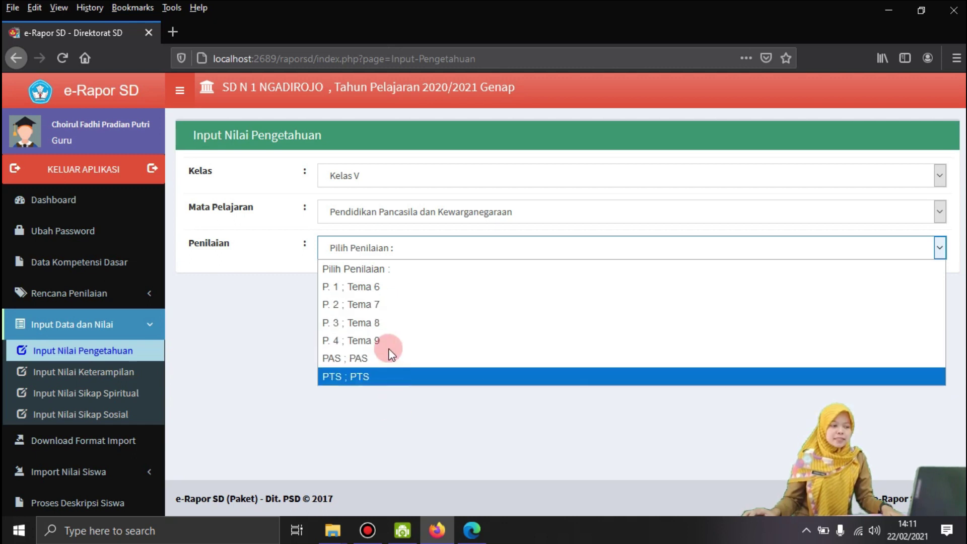
click(288, 327)
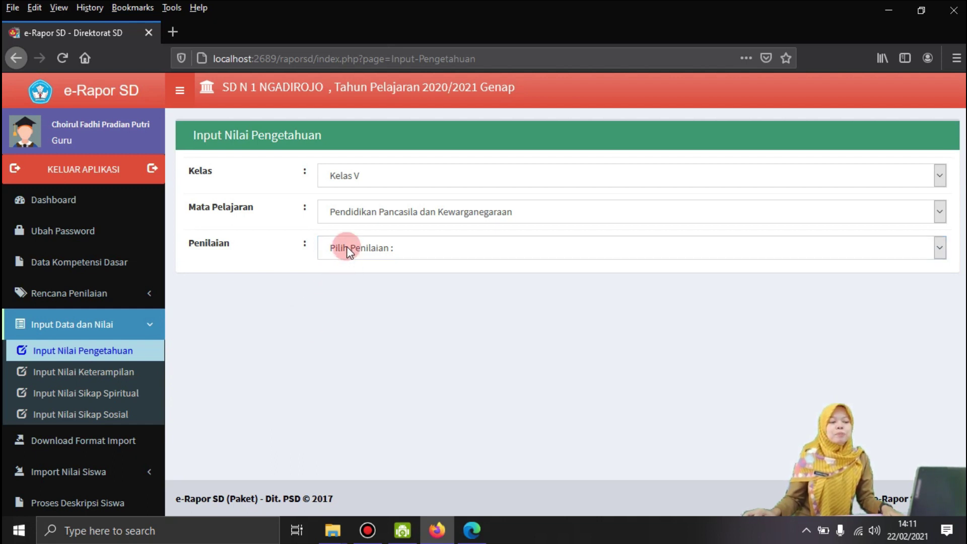
click(347, 248)
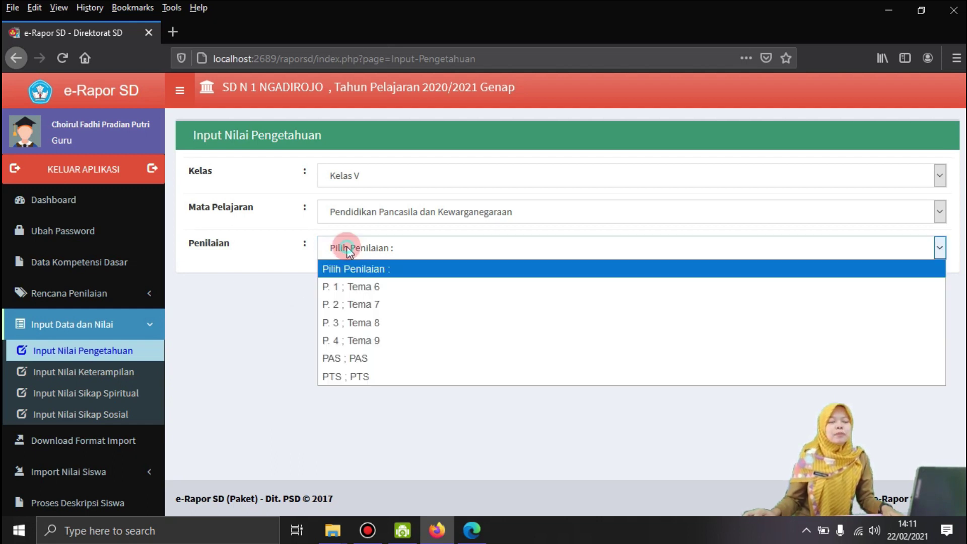
click(277, 341)
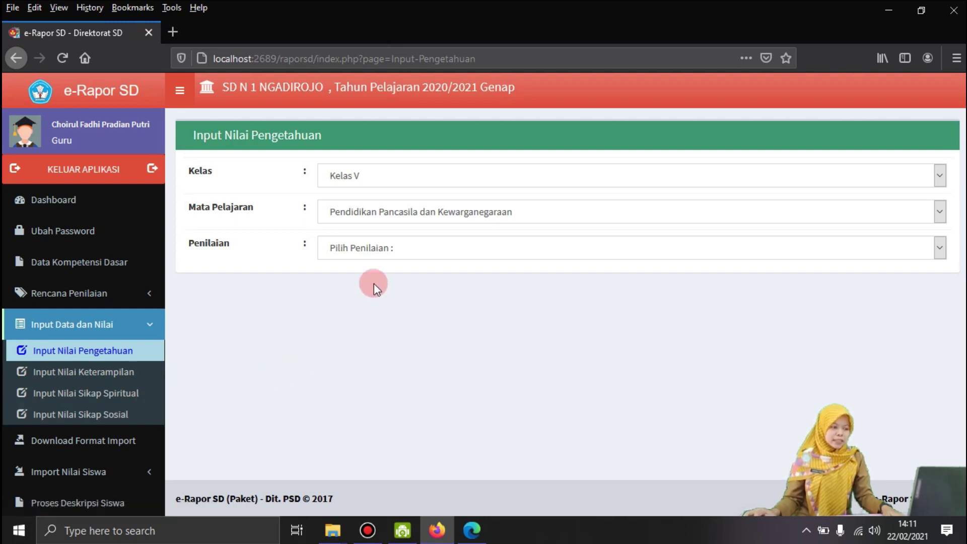
click(387, 255)
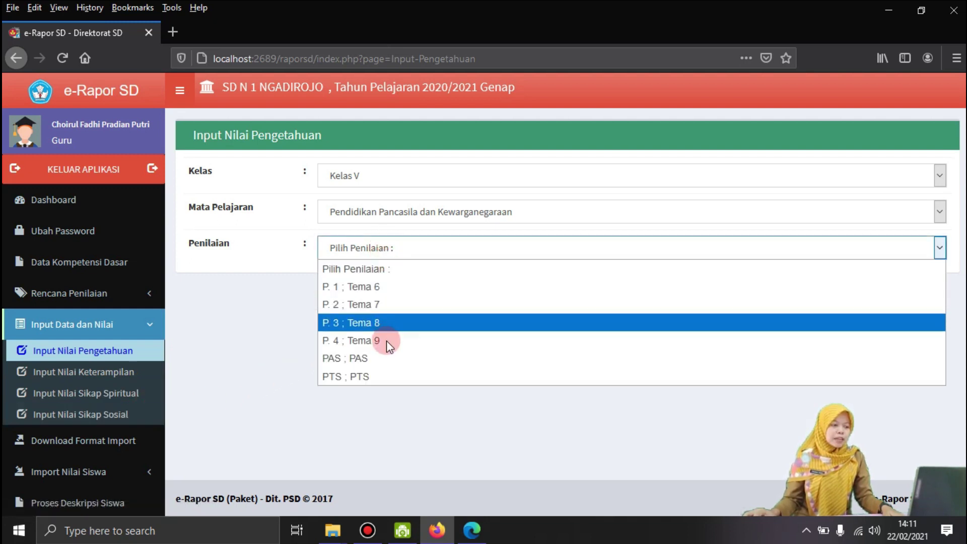
click(371, 288)
scroll(628, 318, down, 2)
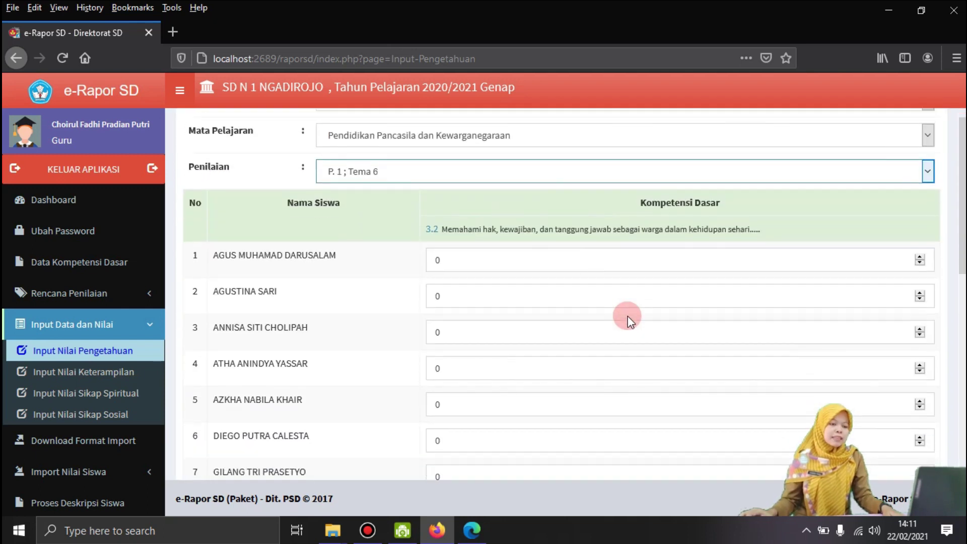
click(434, 297)
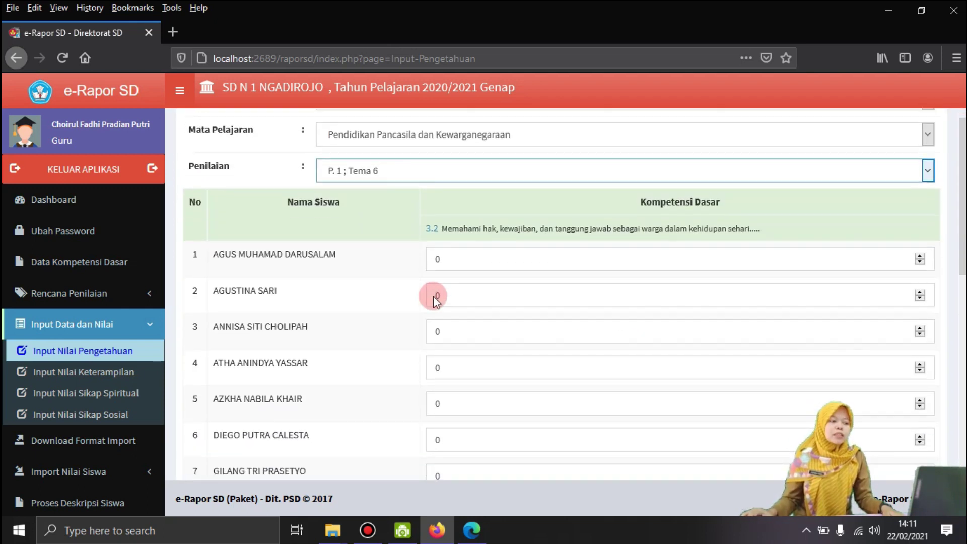
scroll(492, 293, down, 9)
scroll(497, 296, up, 10)
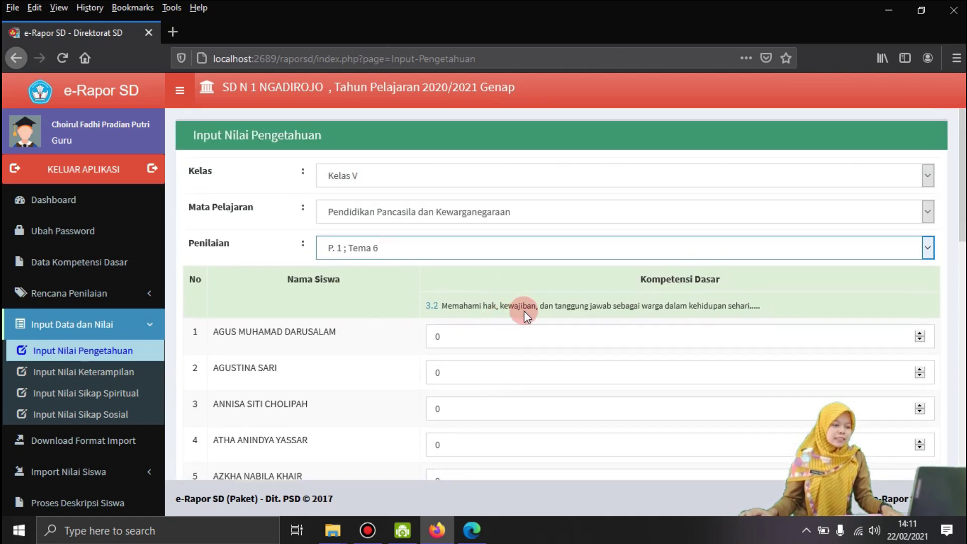
scroll(524, 311, down, 8)
scroll(525, 315, down, 3)
scroll(524, 315, up, 10)
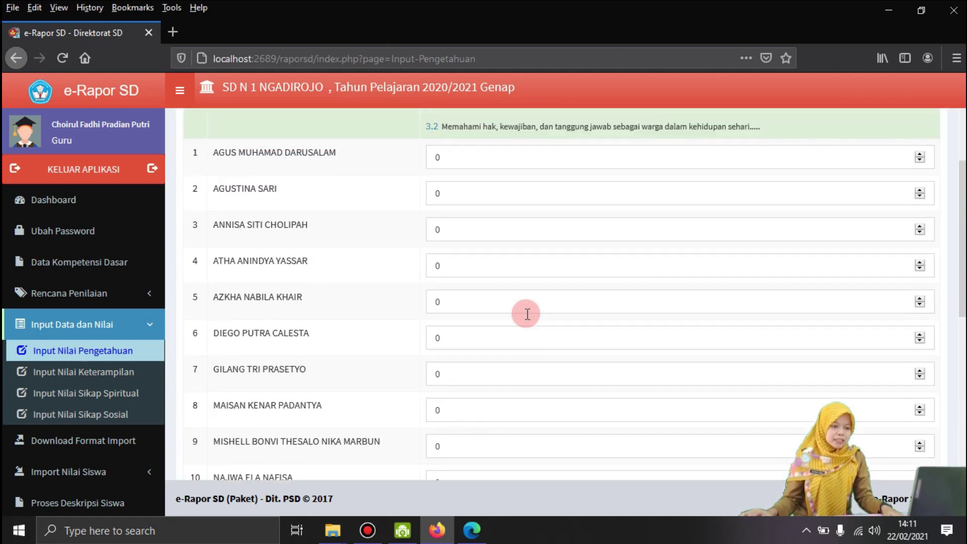
Try entering 80 as the first student's Tema 6 knowledge score and editing the second student's score.
click(491, 337)
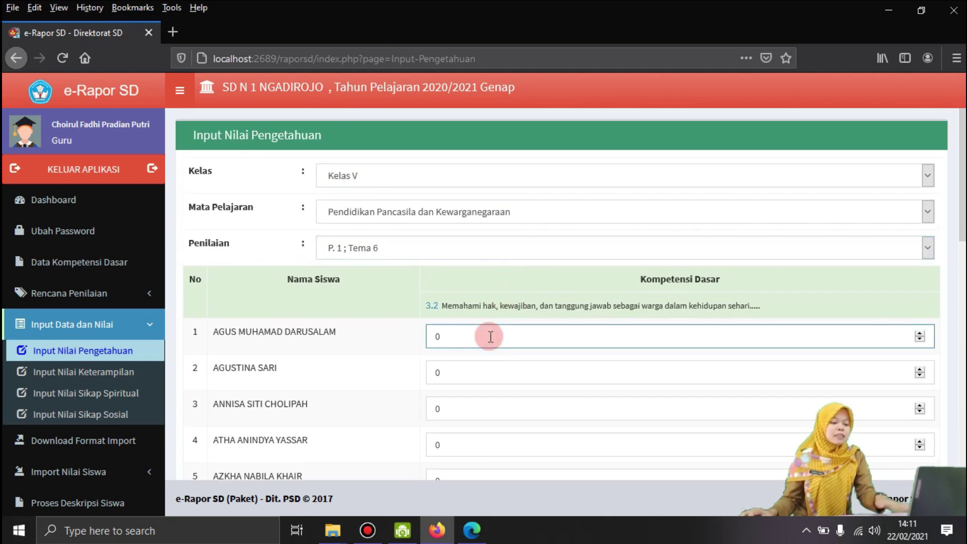
text(80)
click(482, 372)
text(00)
double_click(438, 335)
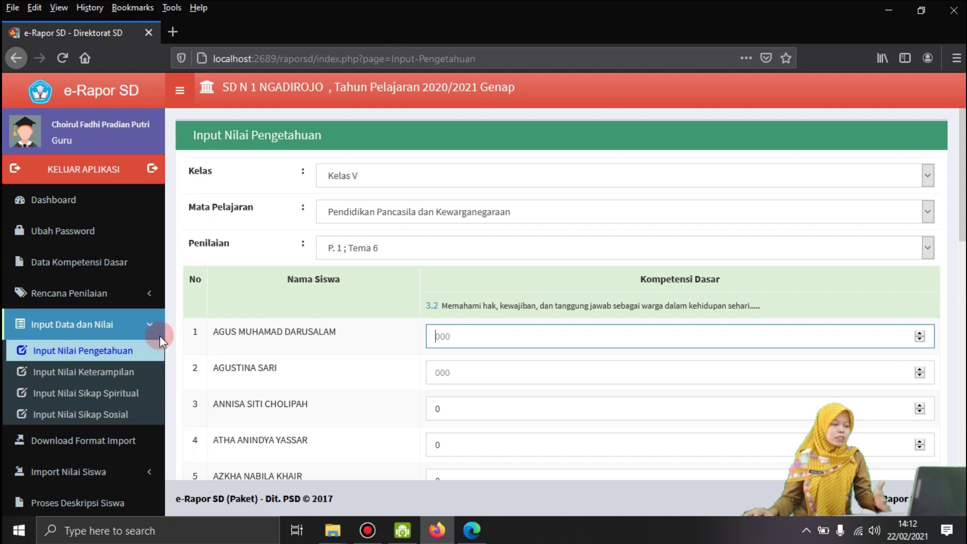
Open the import format downloads for Kelas V, Pendidikan Pancasila dan Kewarganegaraan.
click(142, 326)
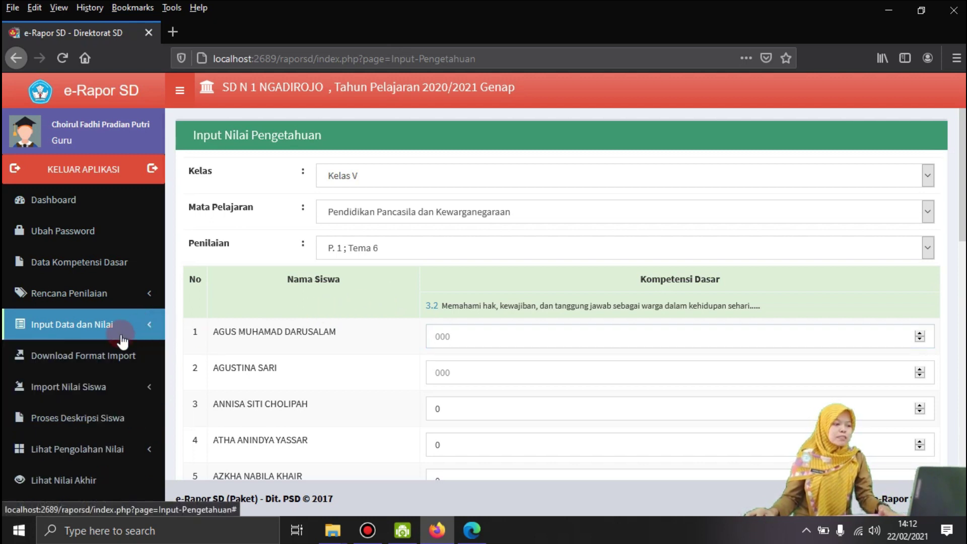
click(85, 363)
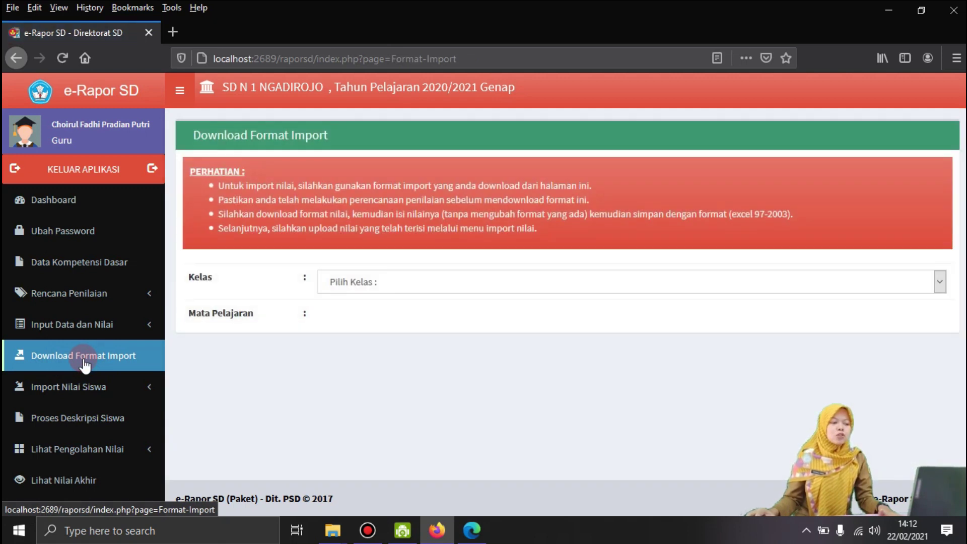
click(76, 358)
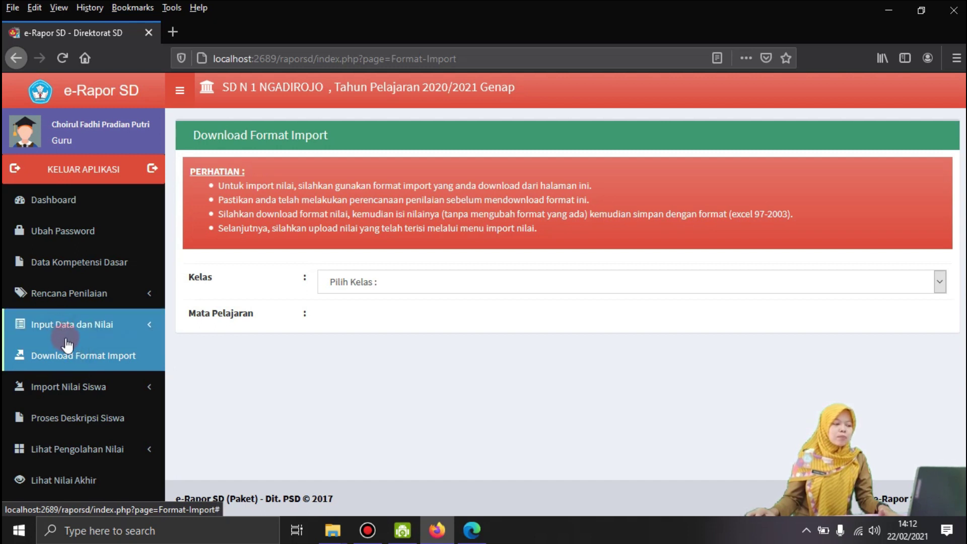
click(336, 285)
click(348, 336)
click(359, 323)
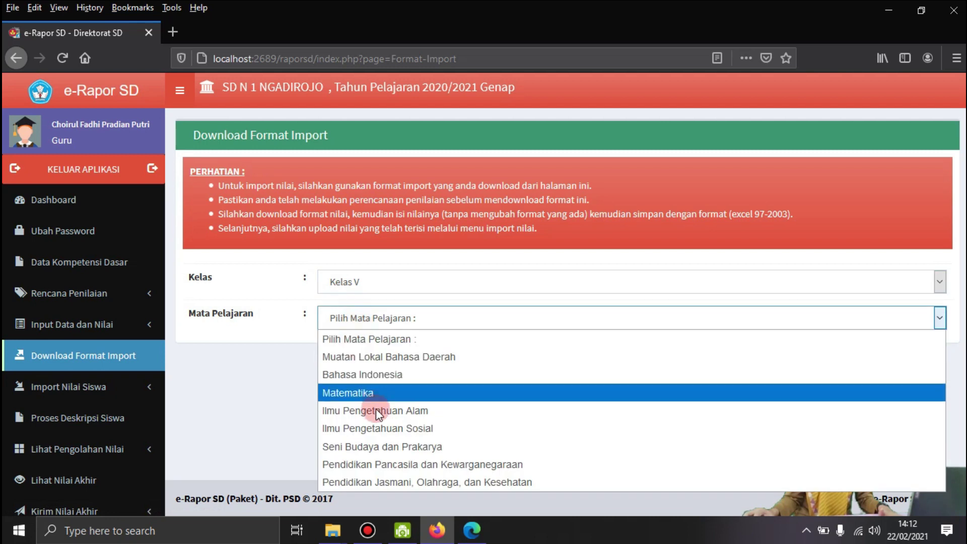
click(391, 462)
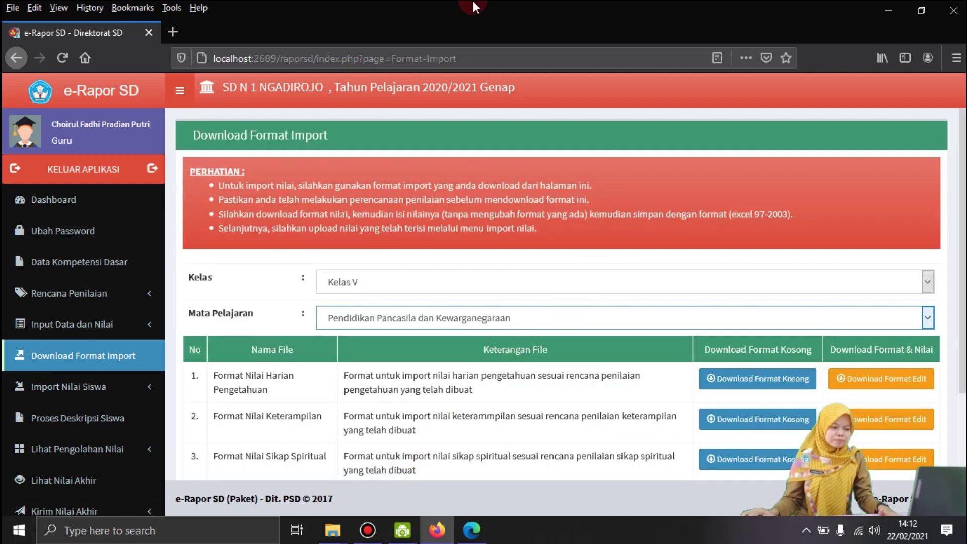
Download the edit formats for daily knowledge scores and skill scores, saving both Excel files.
scroll(470, 285, down, 2)
scroll(473, 307, down, 1)
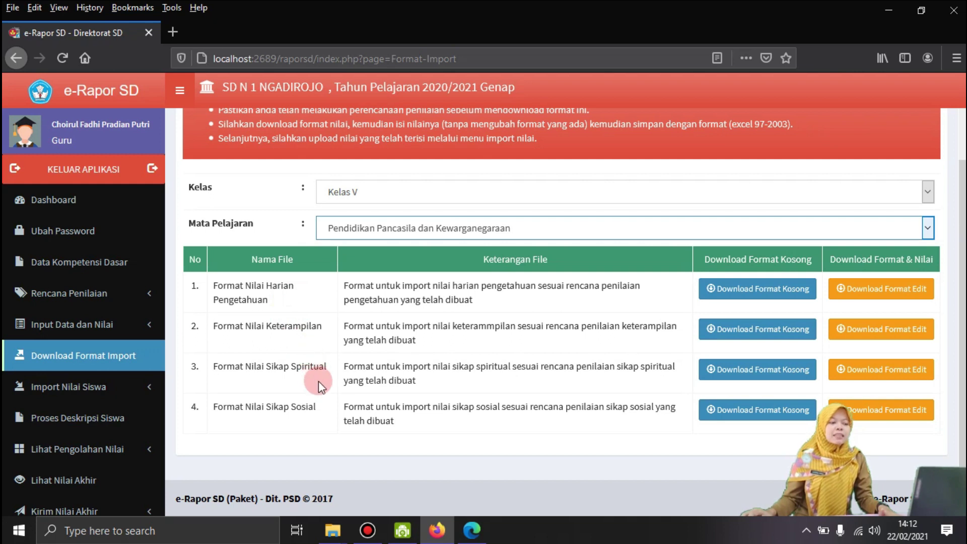
click(880, 297)
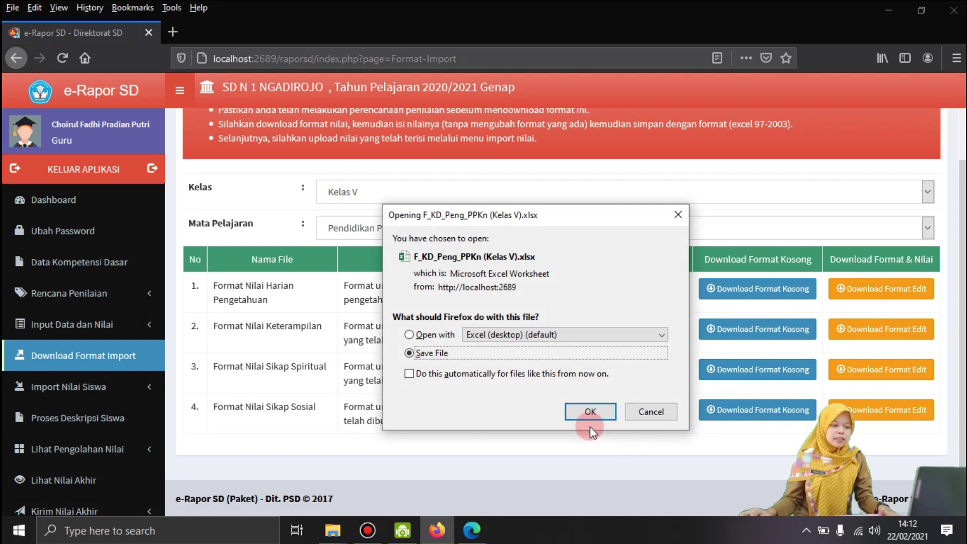
click(586, 417)
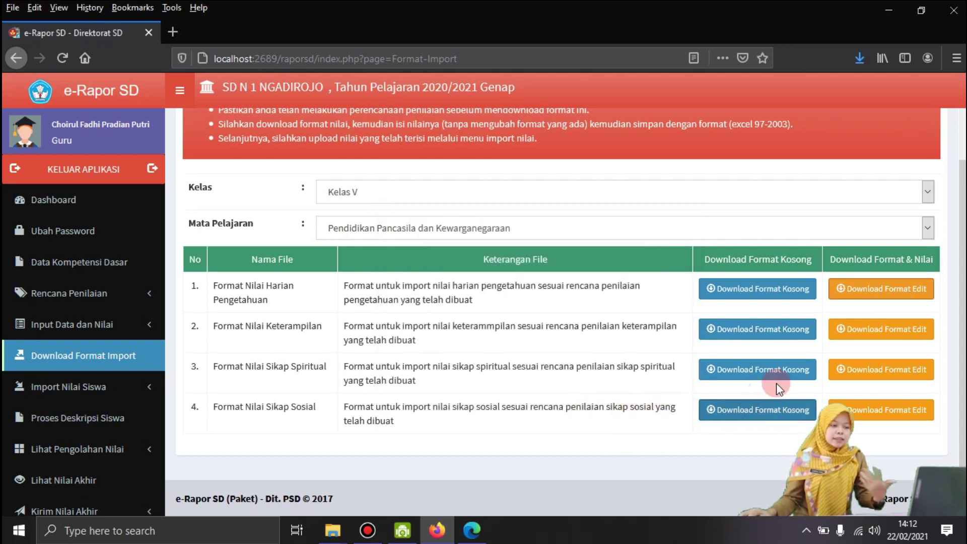
click(863, 336)
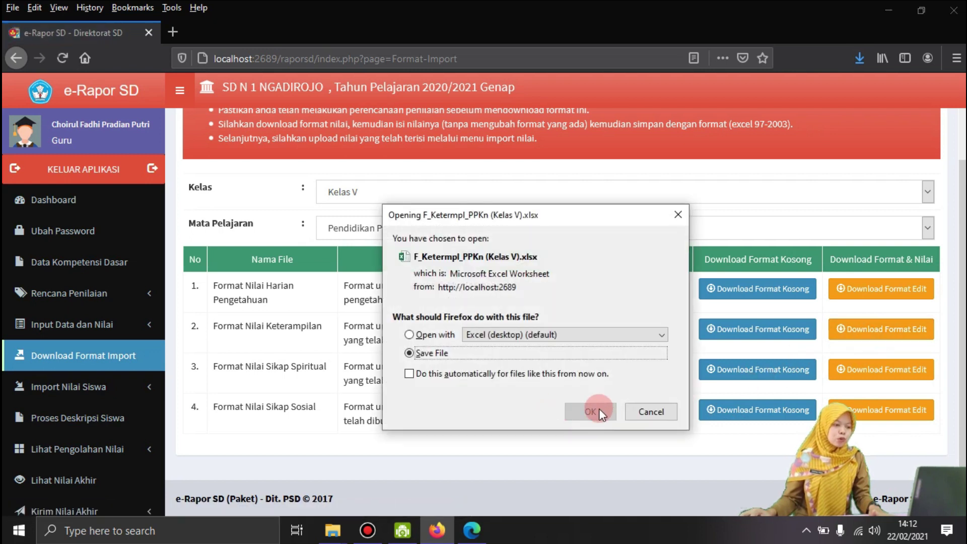
click(599, 410)
Download the edit formats for spiritual attitude and social attitude scores, saving both Excel files.
click(740, 362)
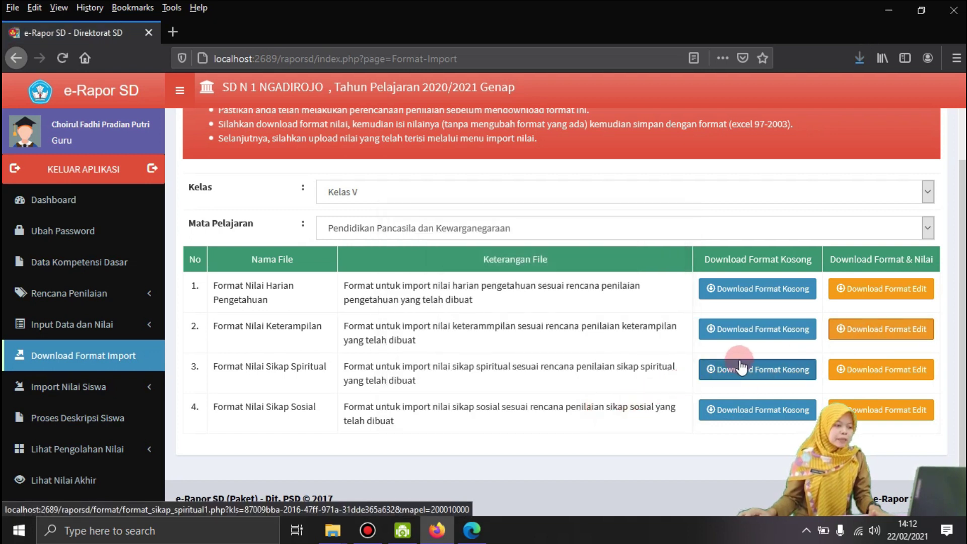
click(849, 343)
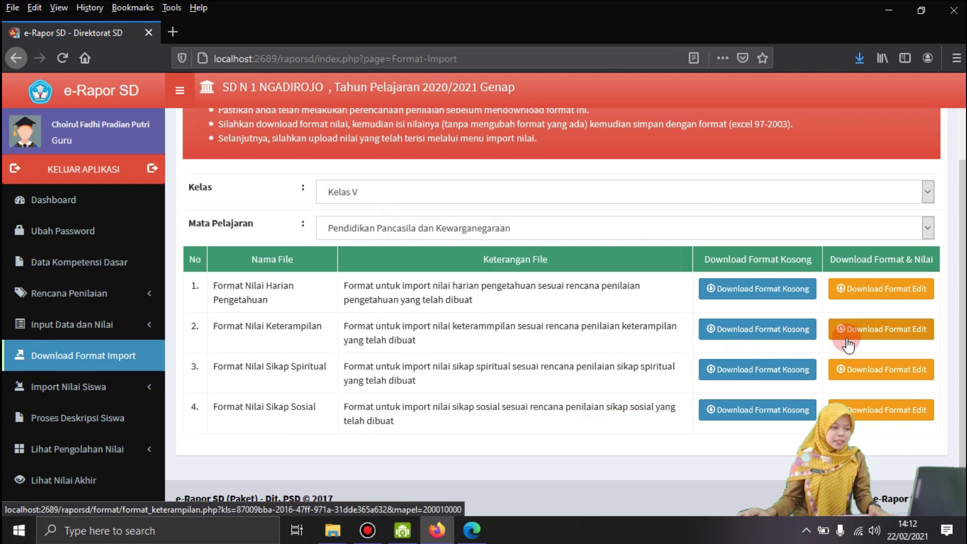
click(866, 369)
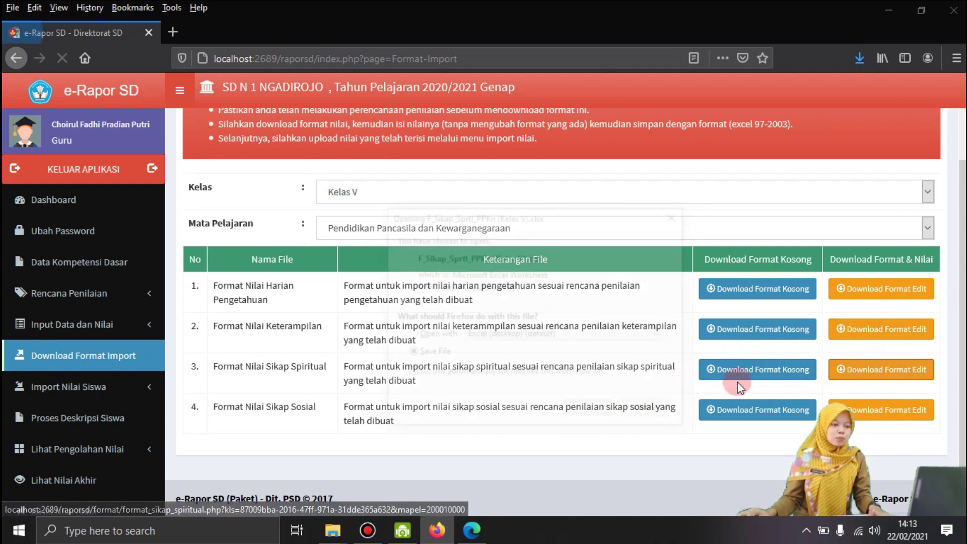
click(599, 411)
click(864, 409)
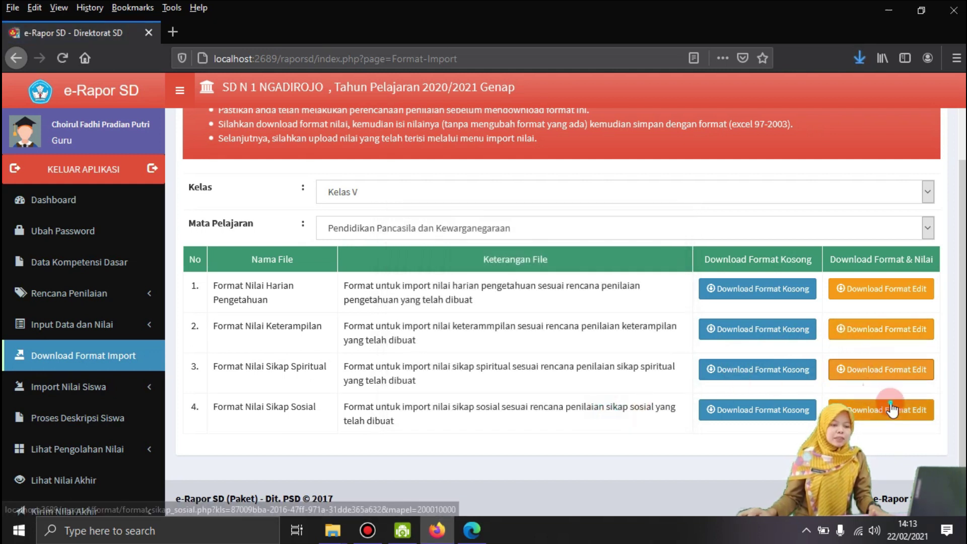
click(594, 412)
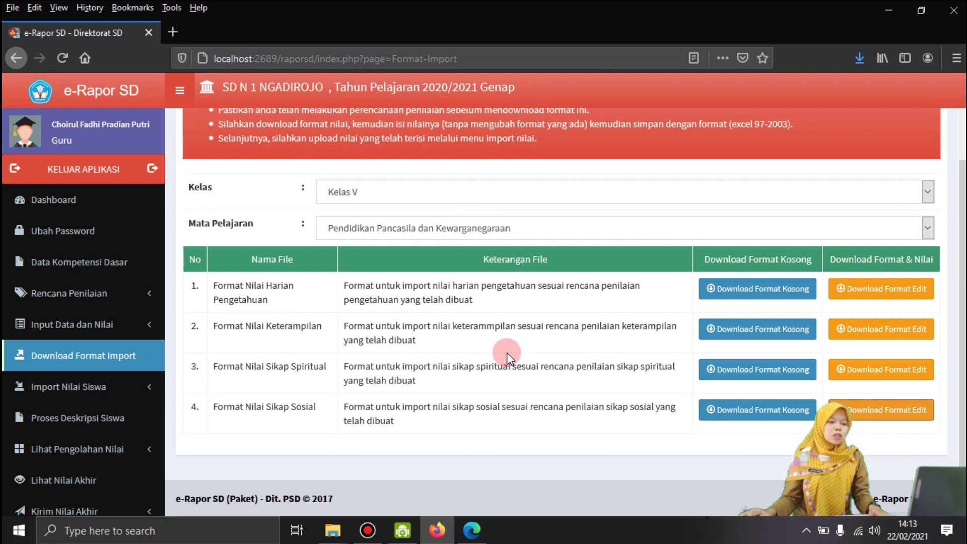
scroll(474, 359, up, 2)
scroll(474, 359, down, 2)
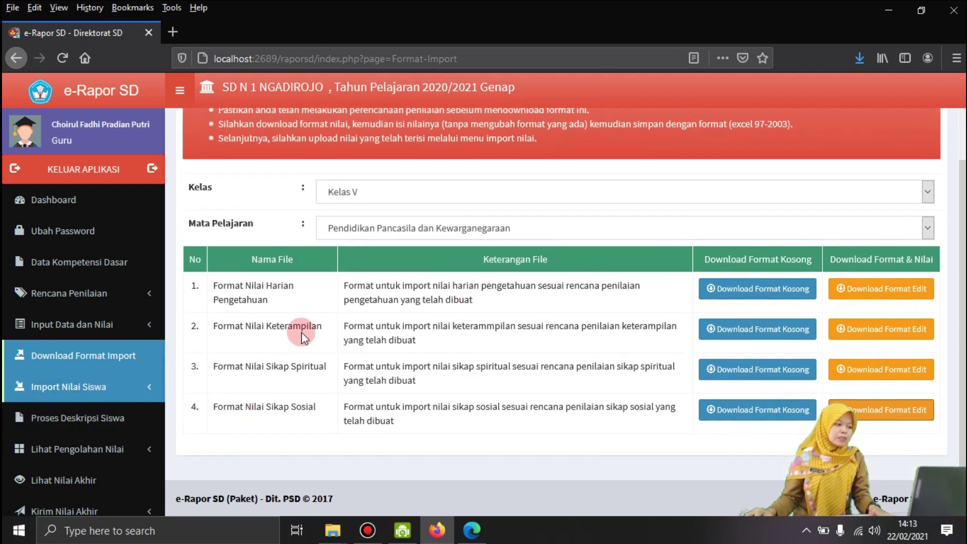
Try to open the downloaded F_KD_Peng_PPKn (Kelas V).xlsx in Excel.
click(851, 59)
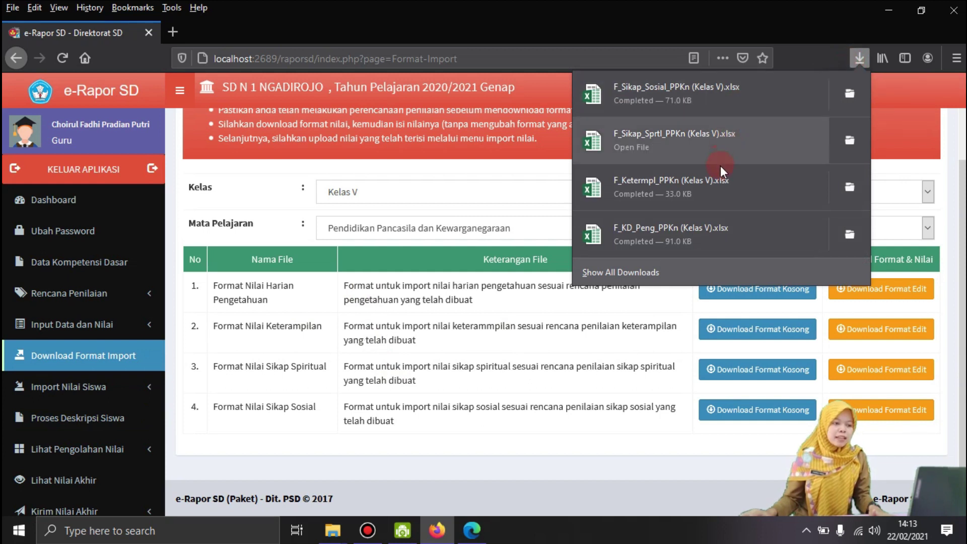
click(717, 225)
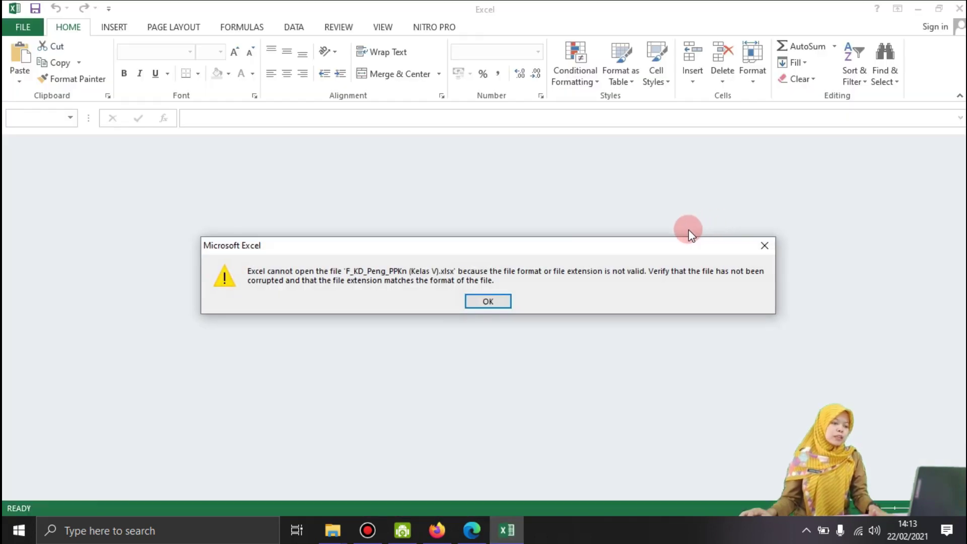
click(503, 300)
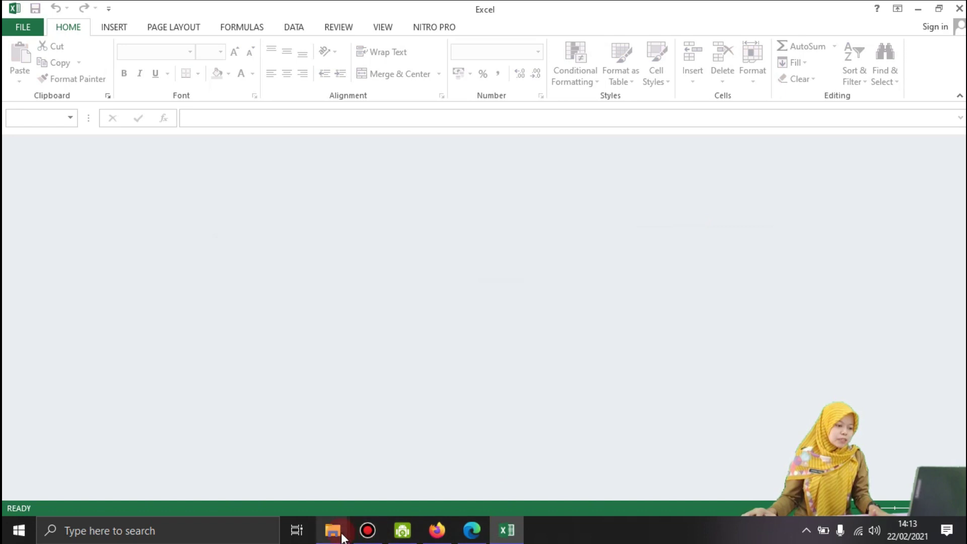
Switch to File Explorer and open the Downloads folder containing the score format files.
mouse_move(342, 538)
click(296, 497)
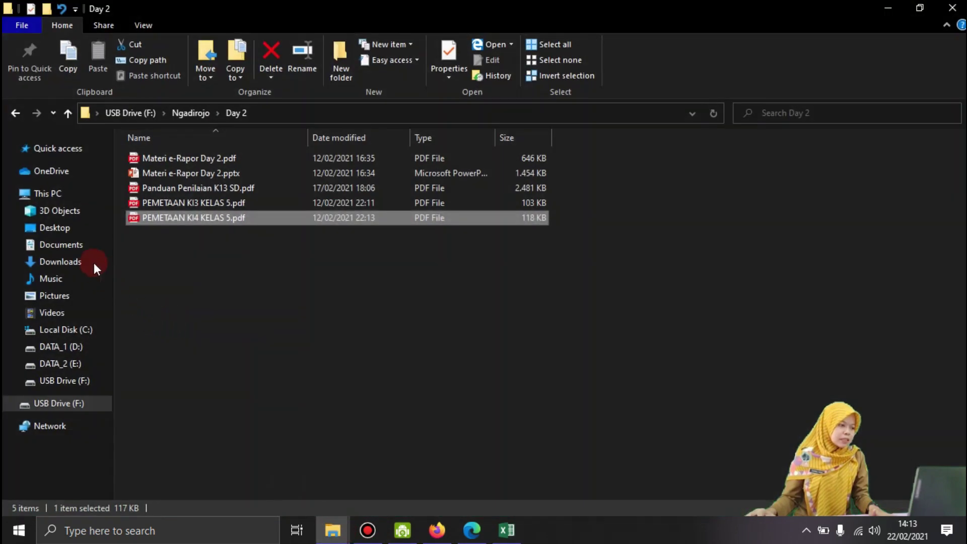
click(81, 259)
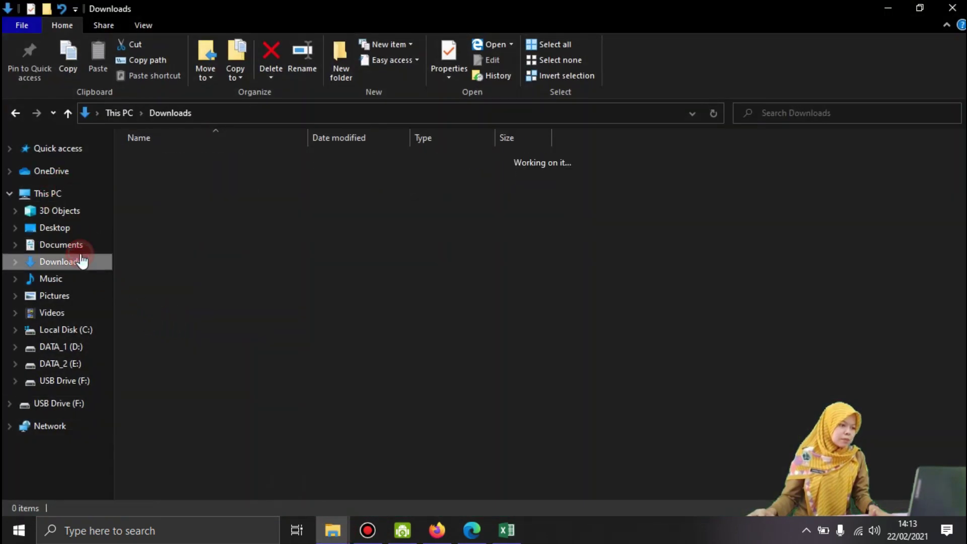
click(132, 30)
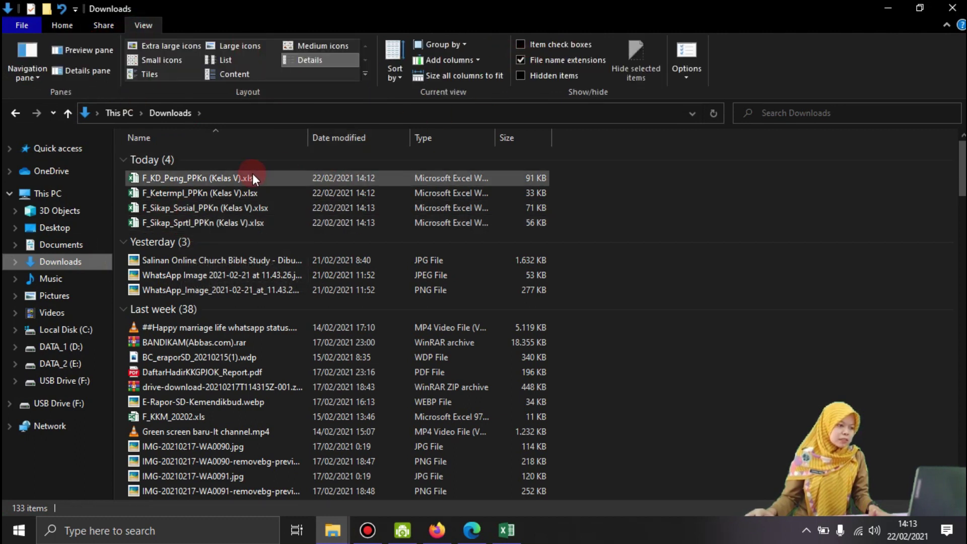
Rename the knowledge score file to F_KD_Peng_PPKn (Kelas V).xls, accepting the extension change.
click(238, 178)
right_click(238, 179)
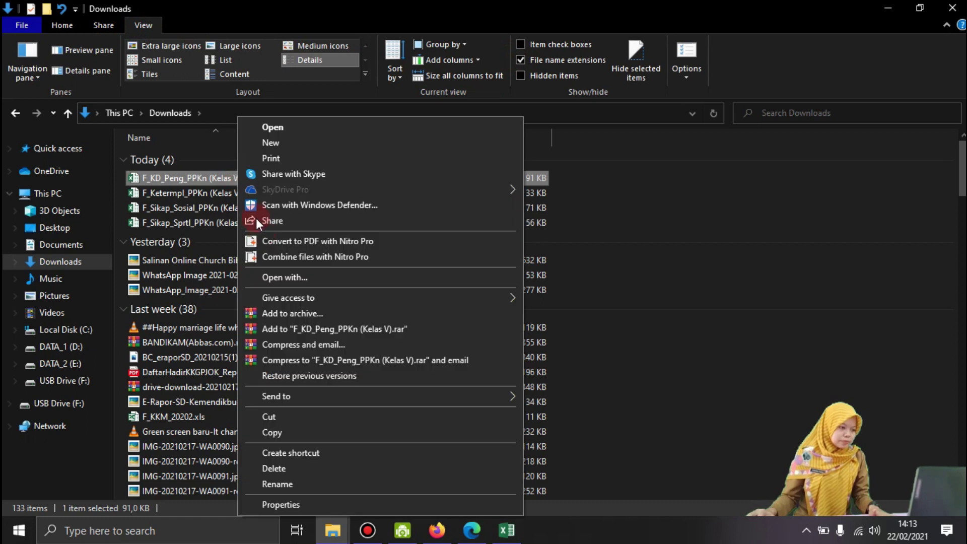
click(277, 484)
click(261, 178)
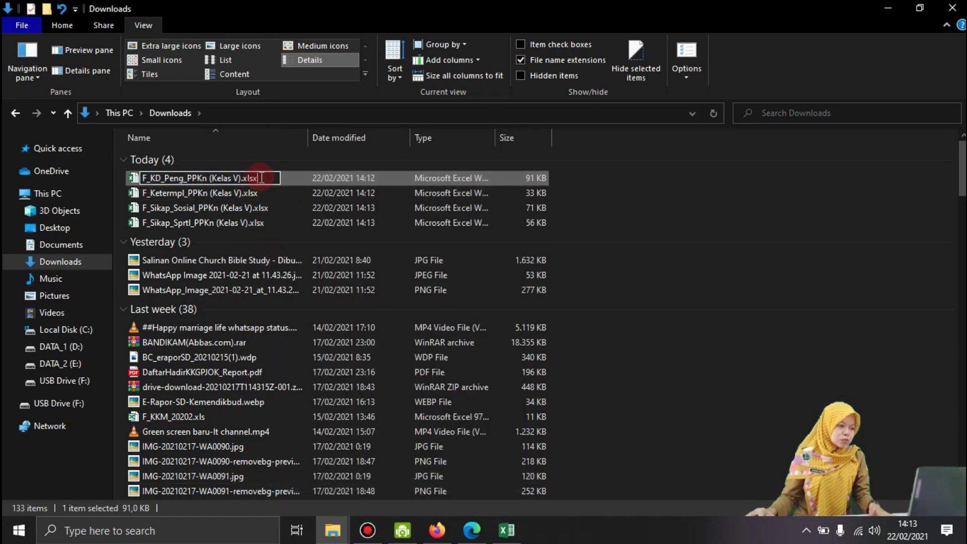
key(BackSpace)
key(Return)
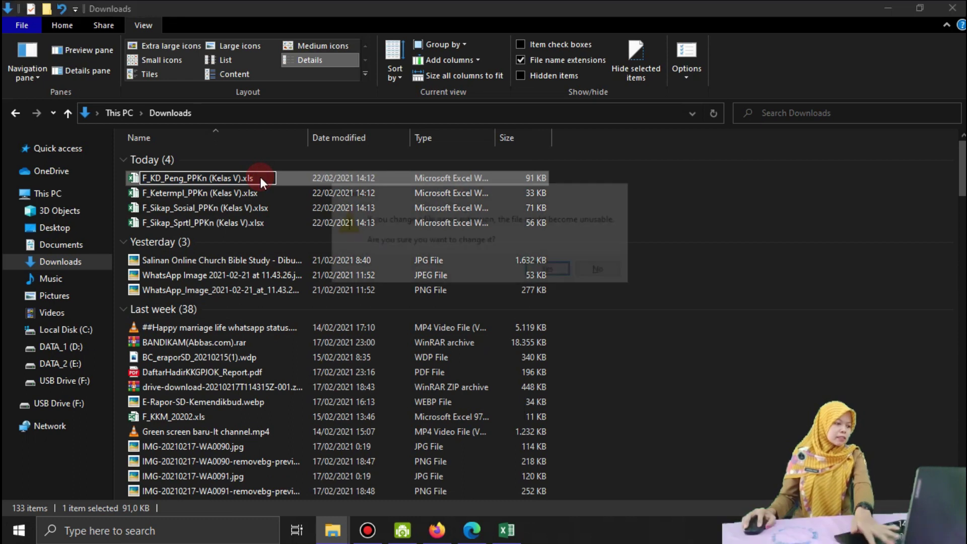
click(546, 268)
Rename the skill score file to F_Ketermpl_PPKn (Kelas V).xls, accepting the extension change.
right_click(277, 196)
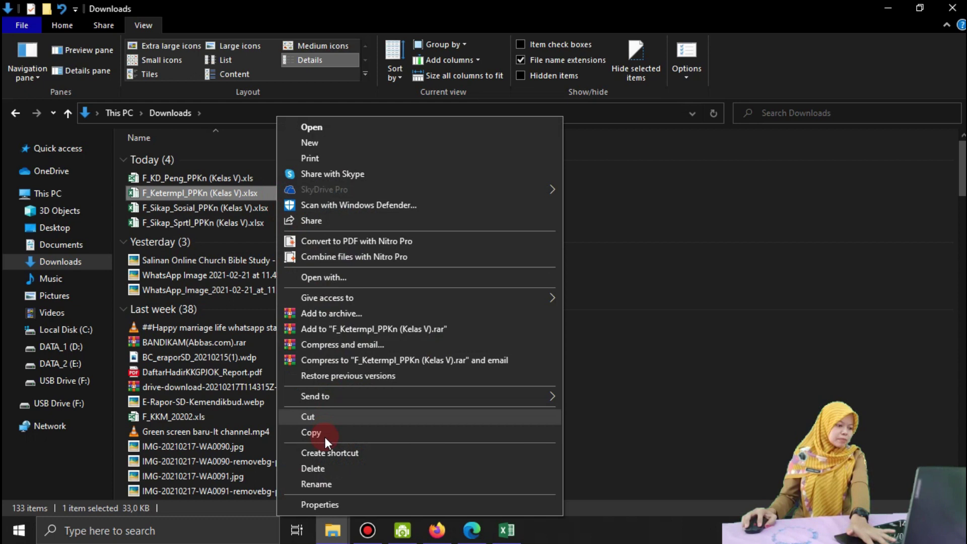
click(319, 484)
click(264, 194)
key(BackSpace)
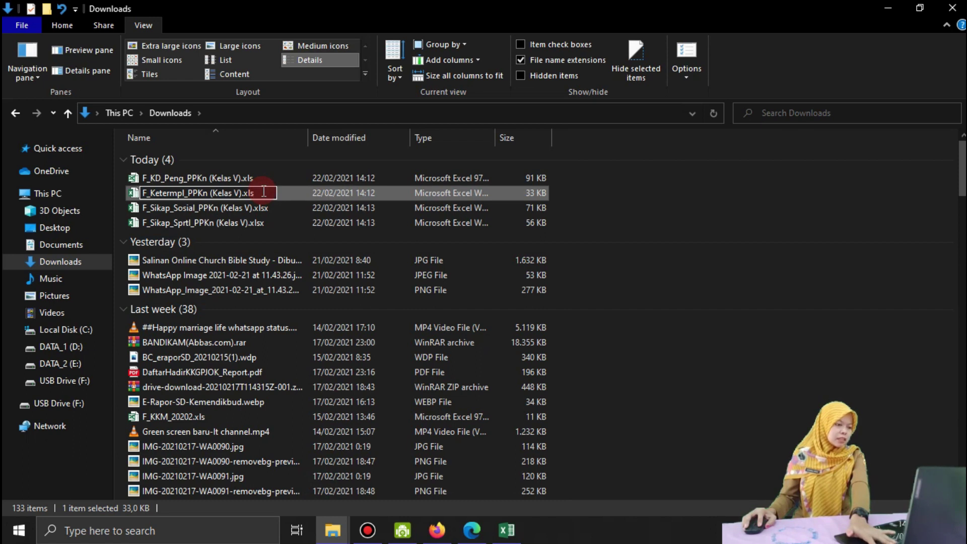
key(Return)
click(549, 269)
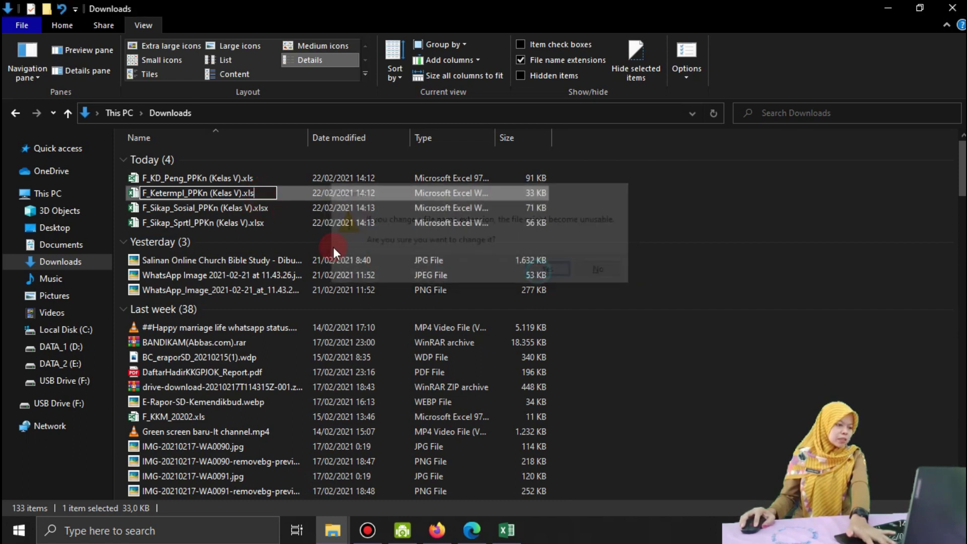
Rename the social attitude file to F_Sikap_Sosial_PPKn (Kelas V).xls, accepting the extension change.
click(258, 210)
right_click(258, 209)
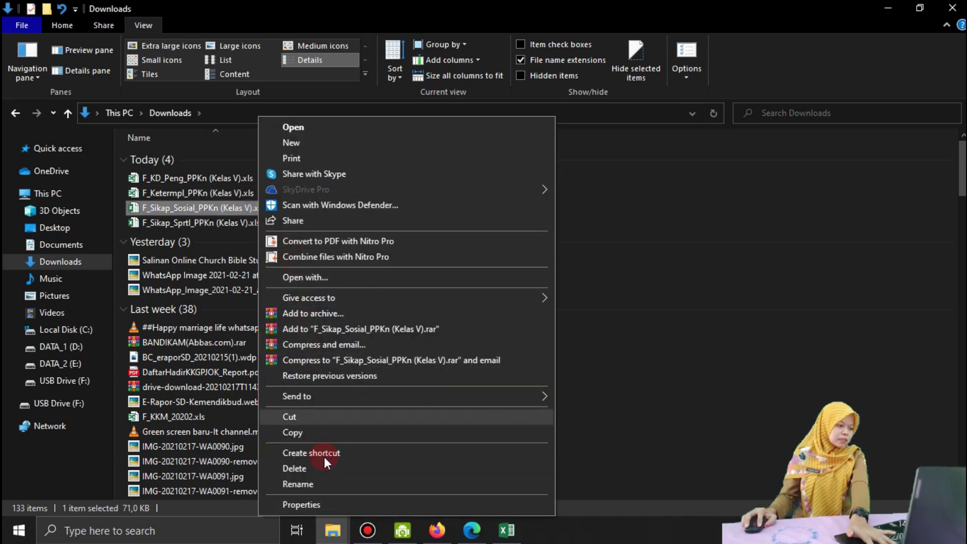
click(315, 484)
click(276, 208)
key(BackSpace)
key(Return)
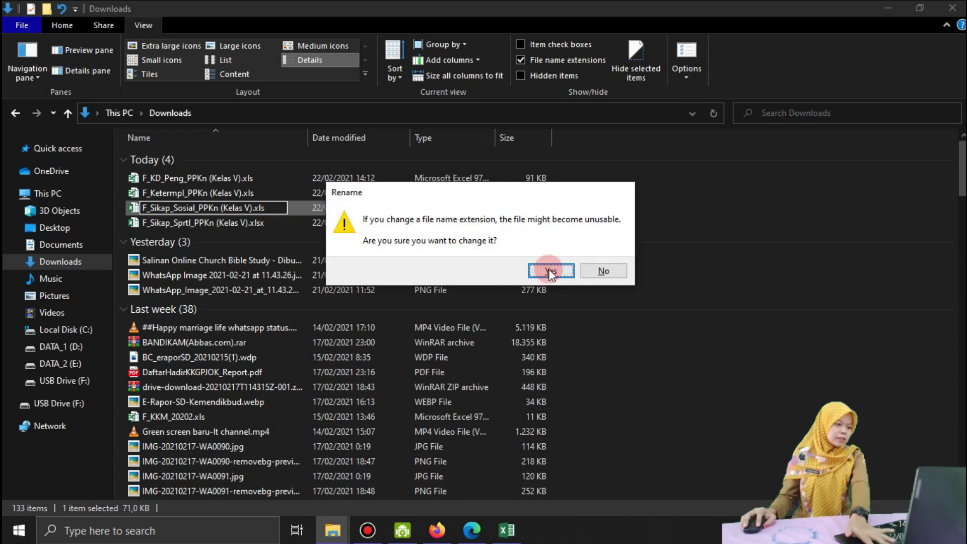
click(551, 272)
Rename the spiritual attitude file to F_Sikap_Sprtl_PPKn (Kelas V).xls, accepting the extension change.
right_click(278, 224)
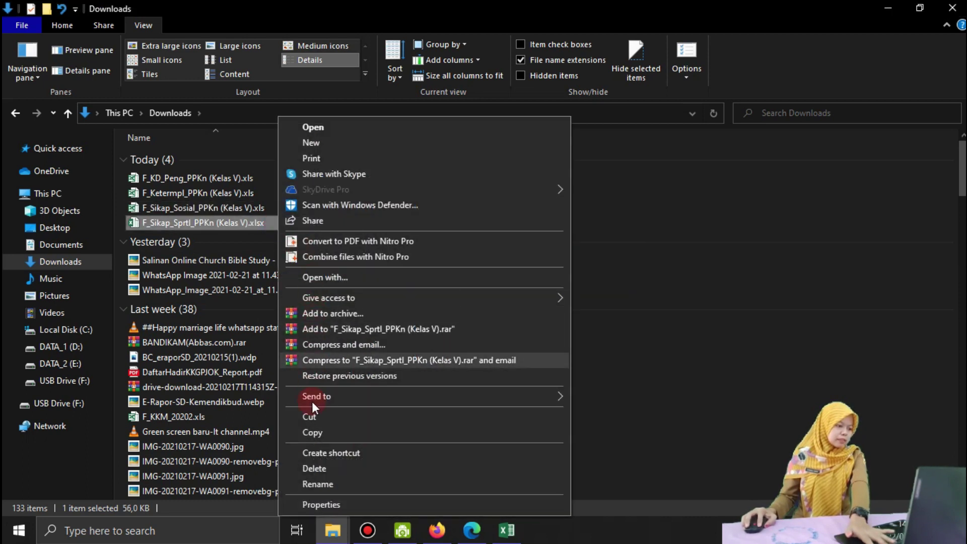
click(309, 481)
click(282, 224)
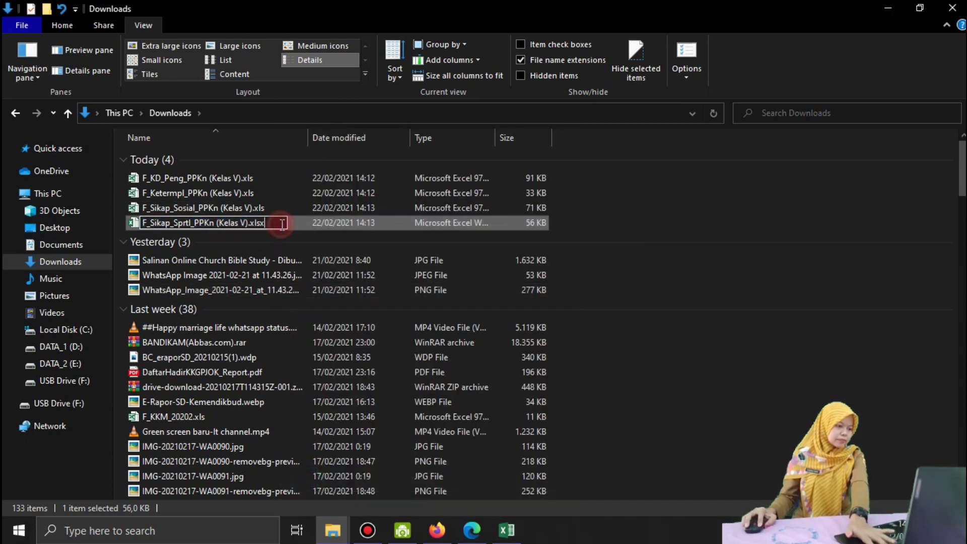
key(BackSpace)
key(Return)
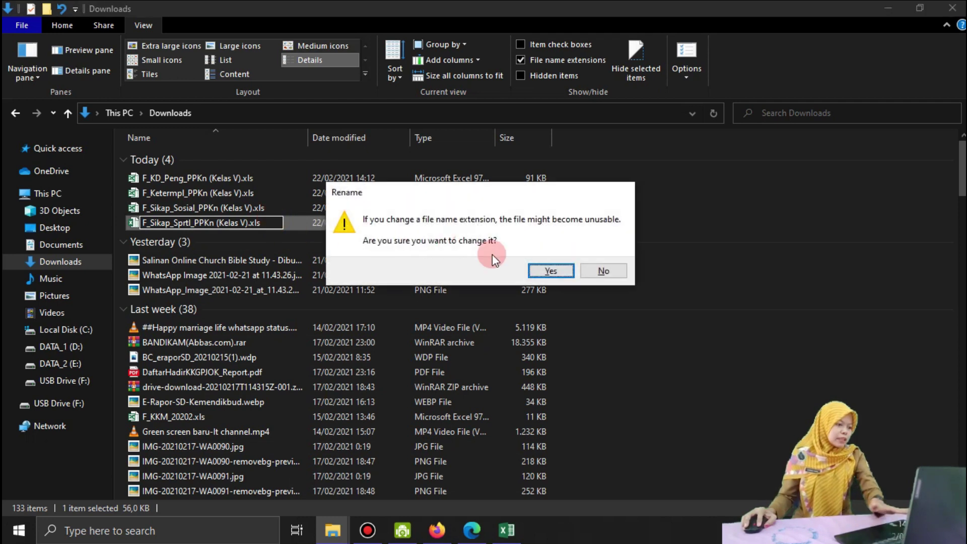
click(537, 271)
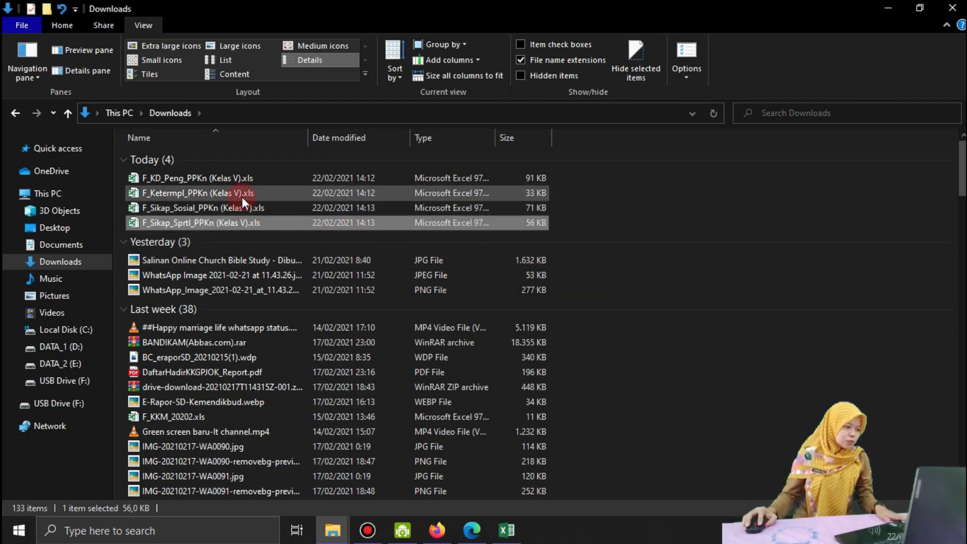
Open F_KD_Peng_PPKn (Kelas V).xls and review the student rows with their assessment types and KD numbers through the end of the list.
double_click(199, 179)
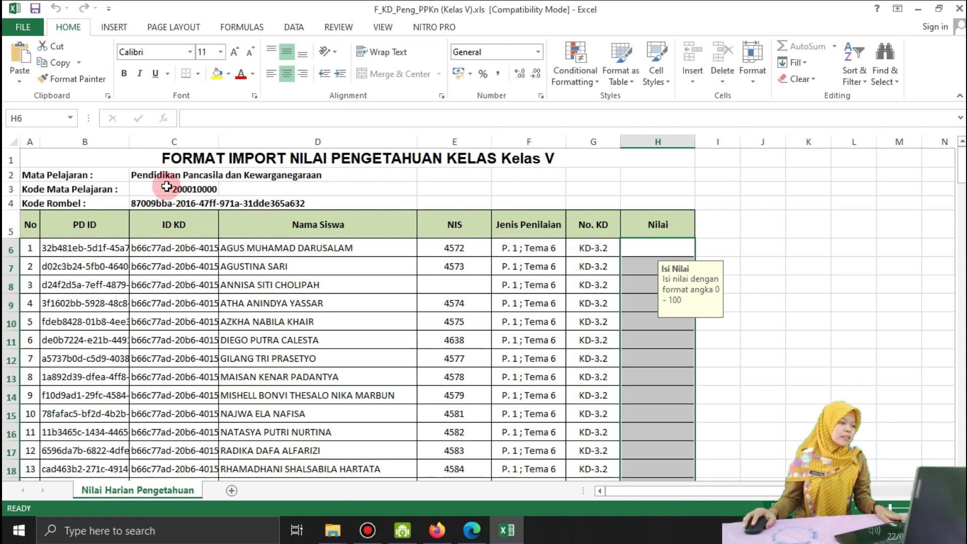
scroll(214, 229, down, 5)
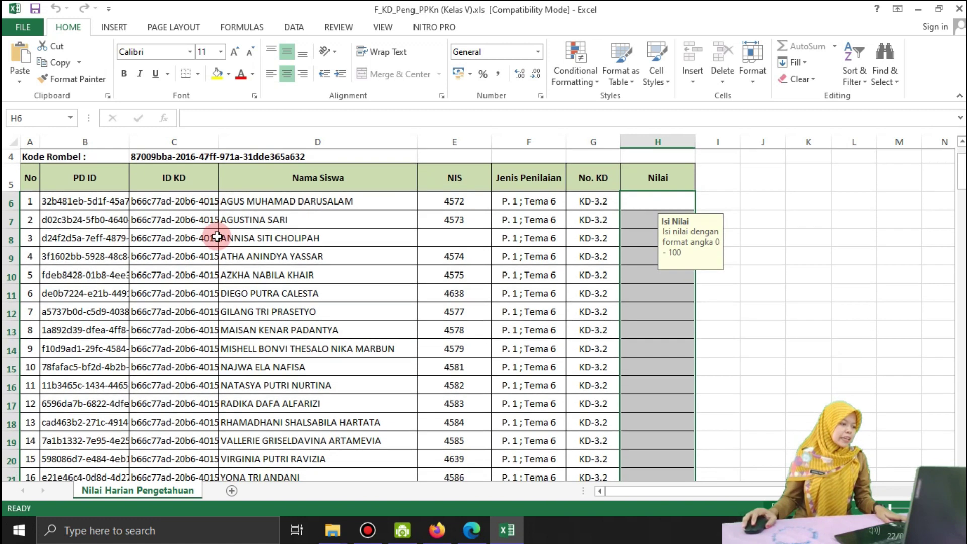
scroll(292, 268, down, 10)
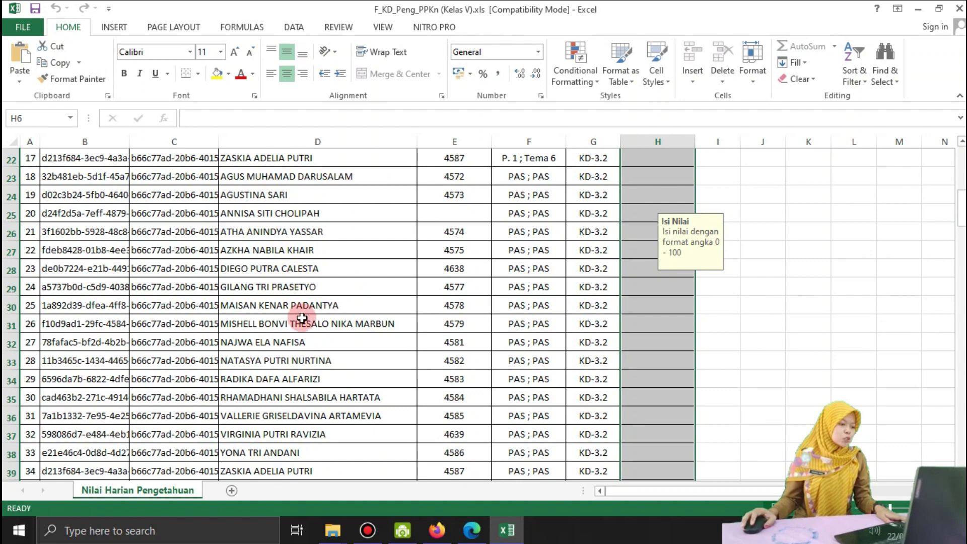
scroll(315, 327, down, 15)
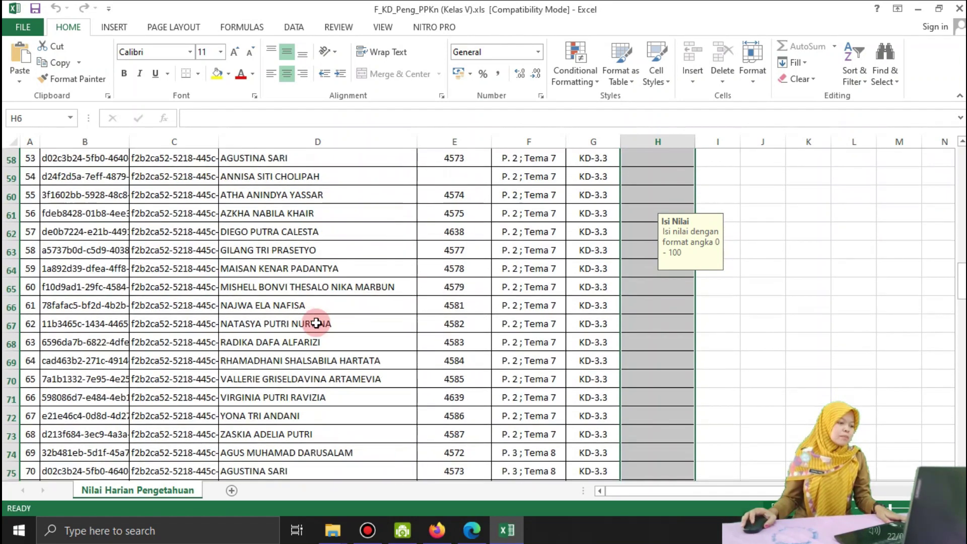
scroll(322, 324, down, 4)
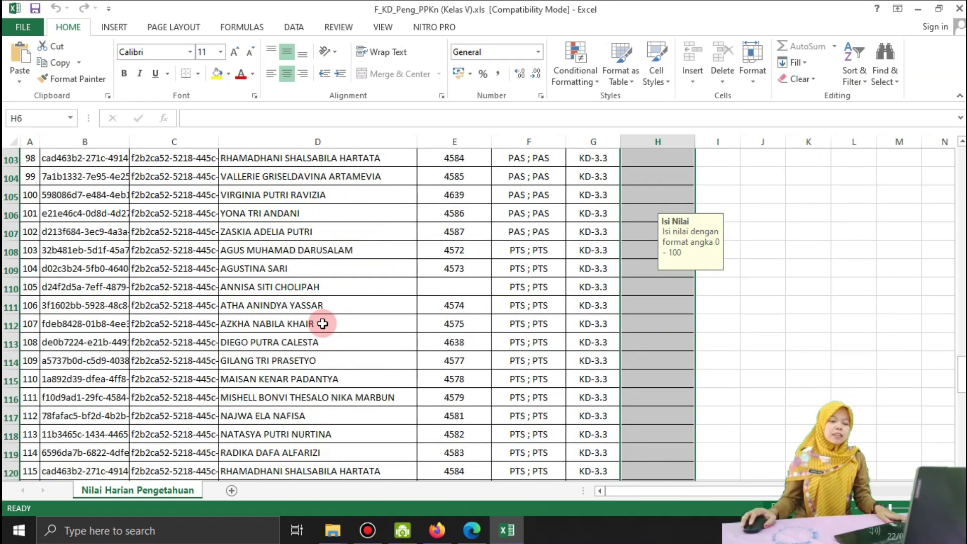
scroll(322, 323, down, 12)
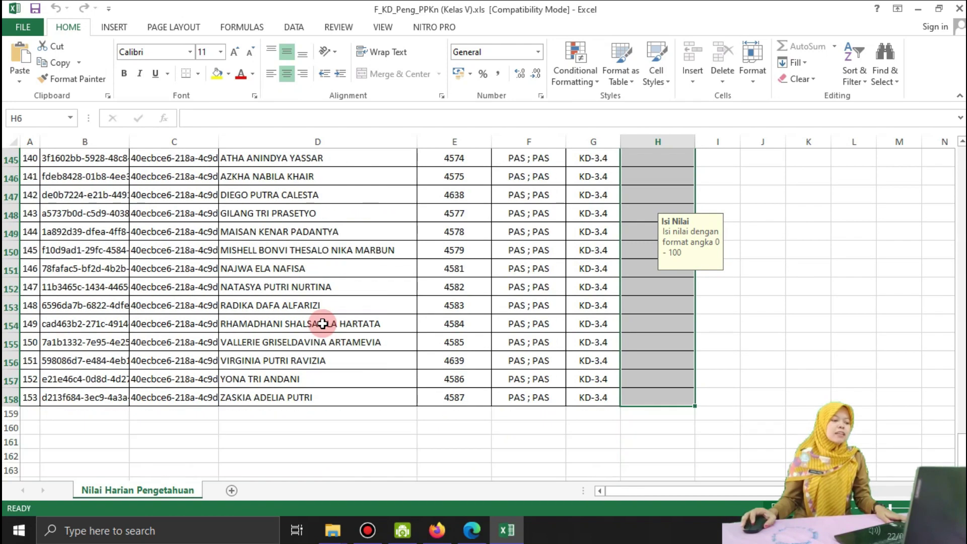
scroll(323, 323, up, 20)
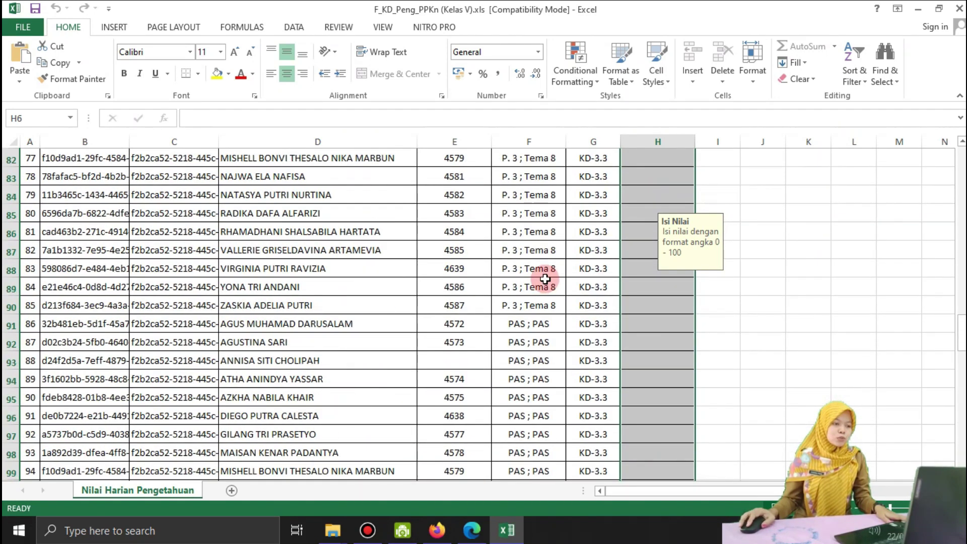
scroll(532, 273, up, 18)
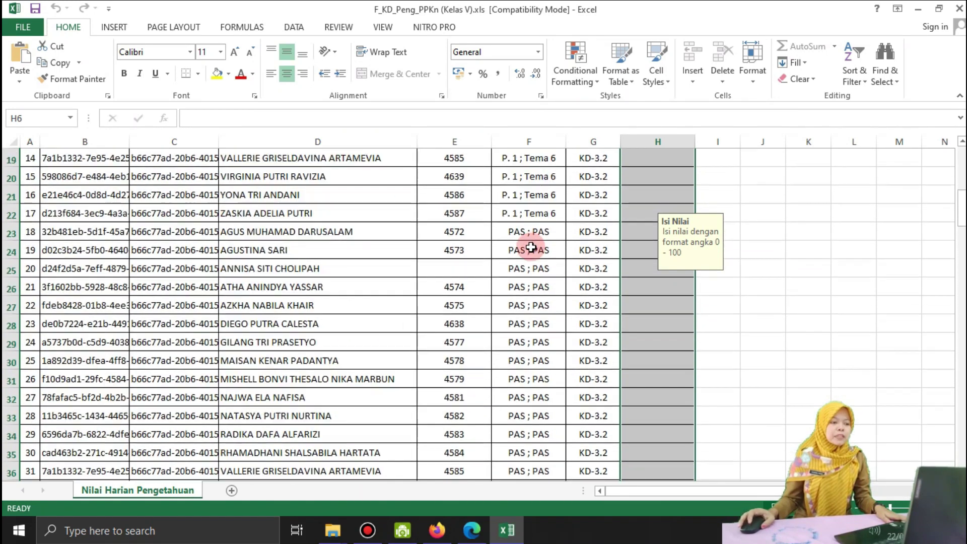
scroll(531, 242, up, 3)
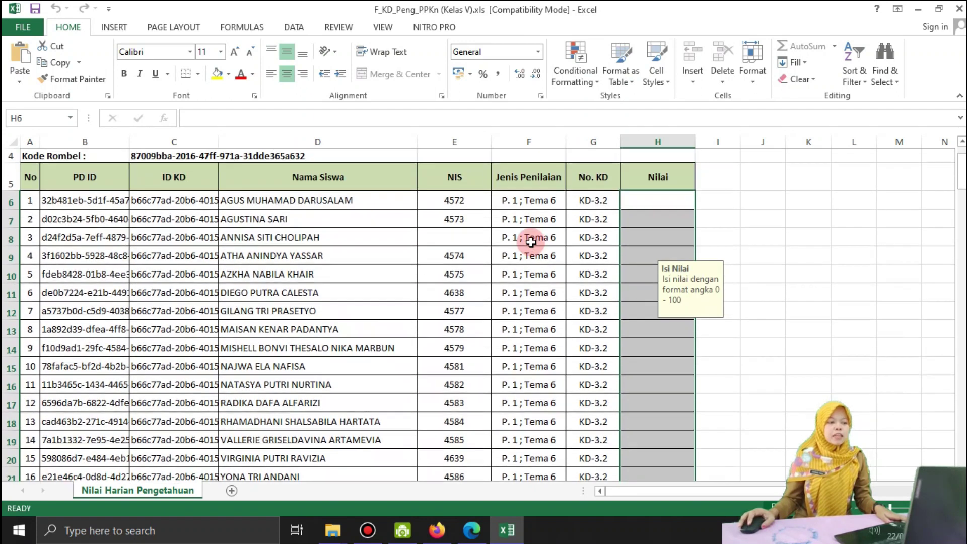
Enter a knowledge score of 80 for the first student, fill it down the whole Nilai column, then save and close the workbook.
click(632, 246)
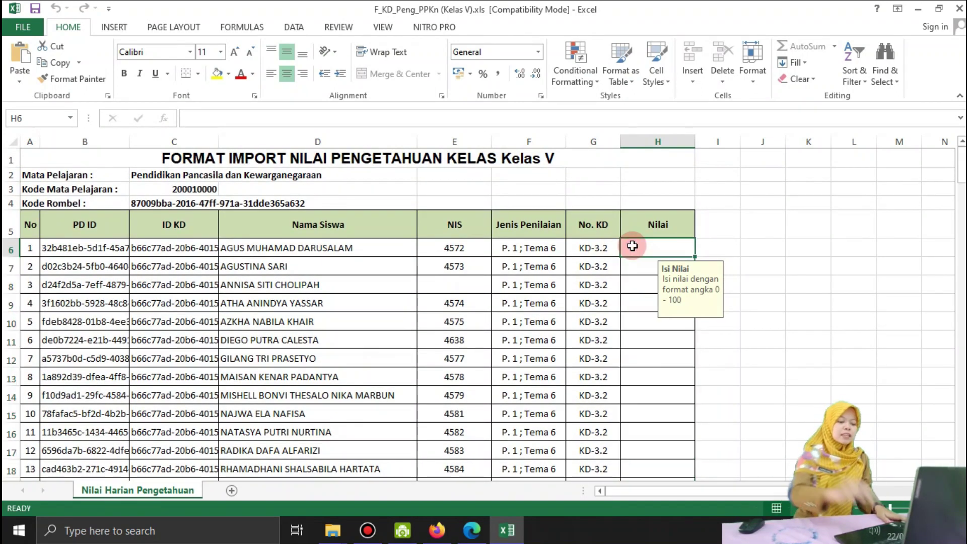
text(80)
key(Return)
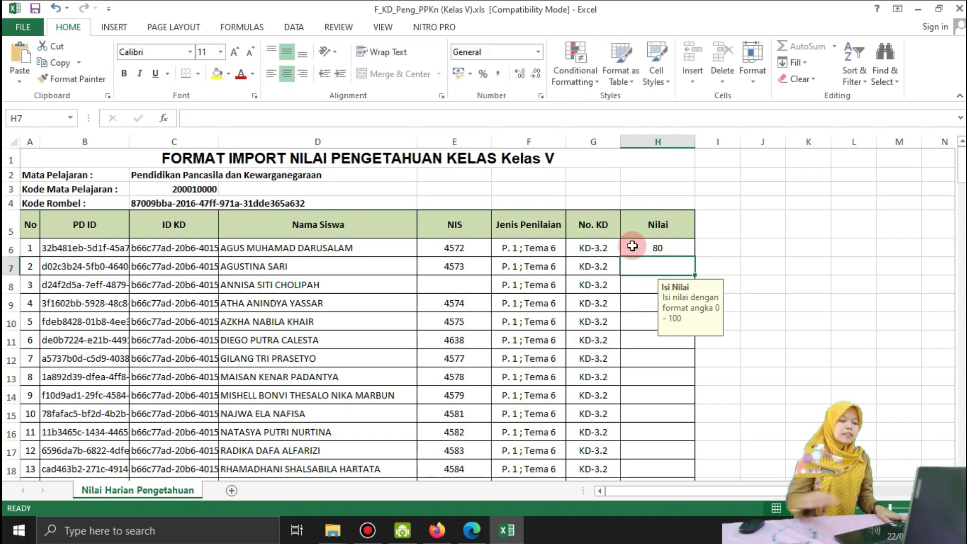
click(632, 245)
double_click(695, 257)
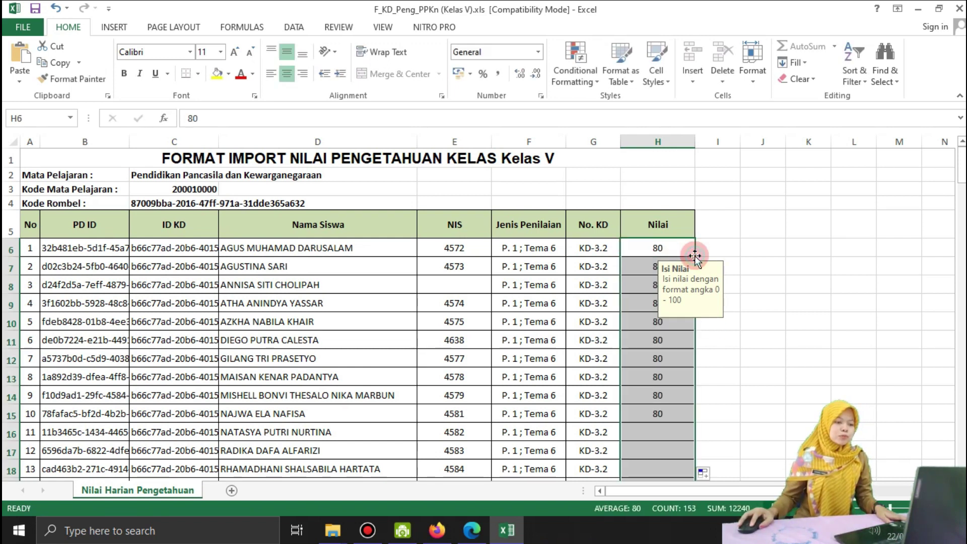
scroll(791, 257, down, 20)
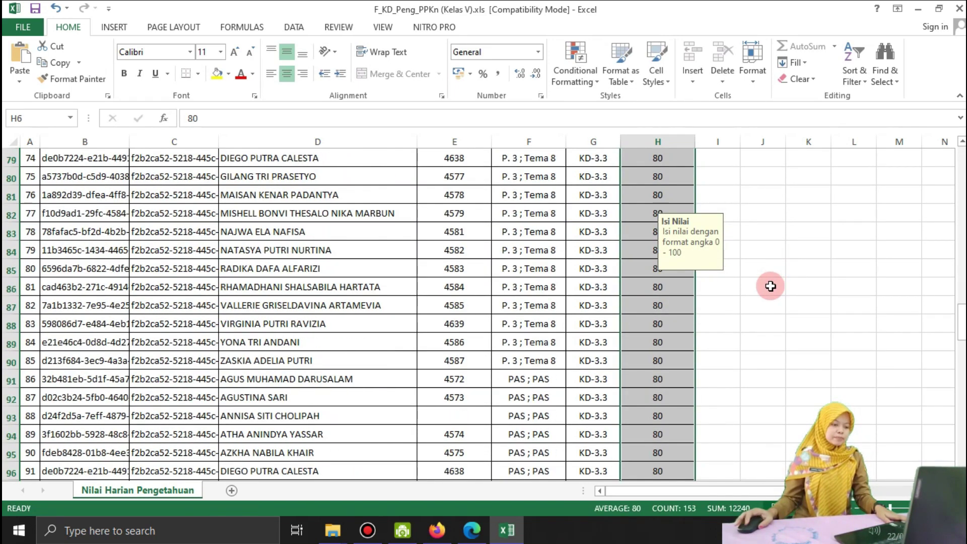
scroll(771, 287, down, 15)
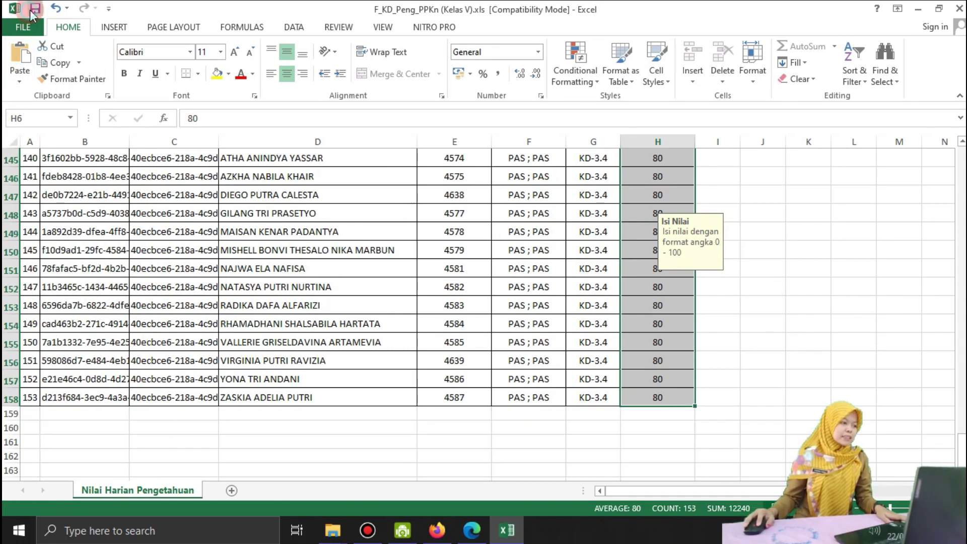
click(957, 11)
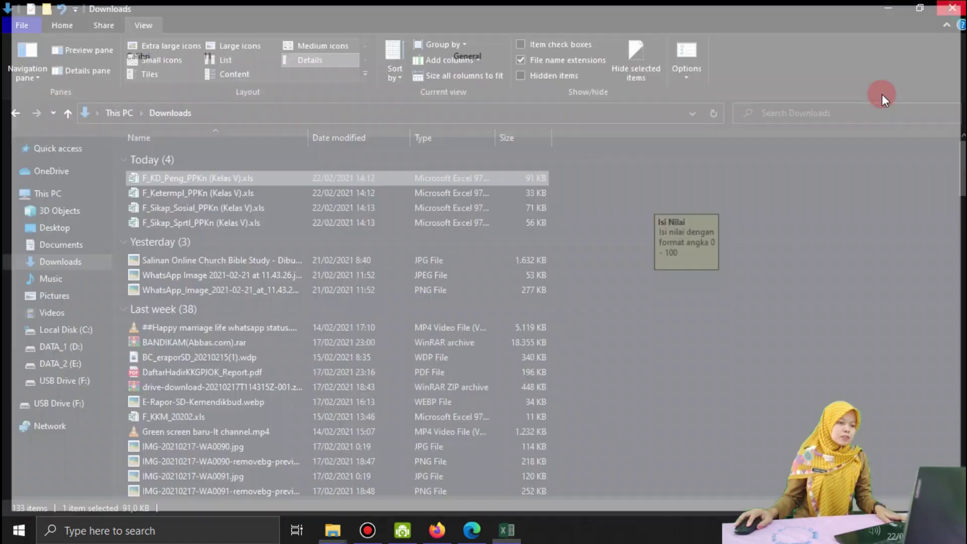
In F_Ketermpl_PPKn (Kelas V).xls, fill the Nilai column with 80 for every row, then save and close the workbook.
click(193, 198)
double_click(194, 199)
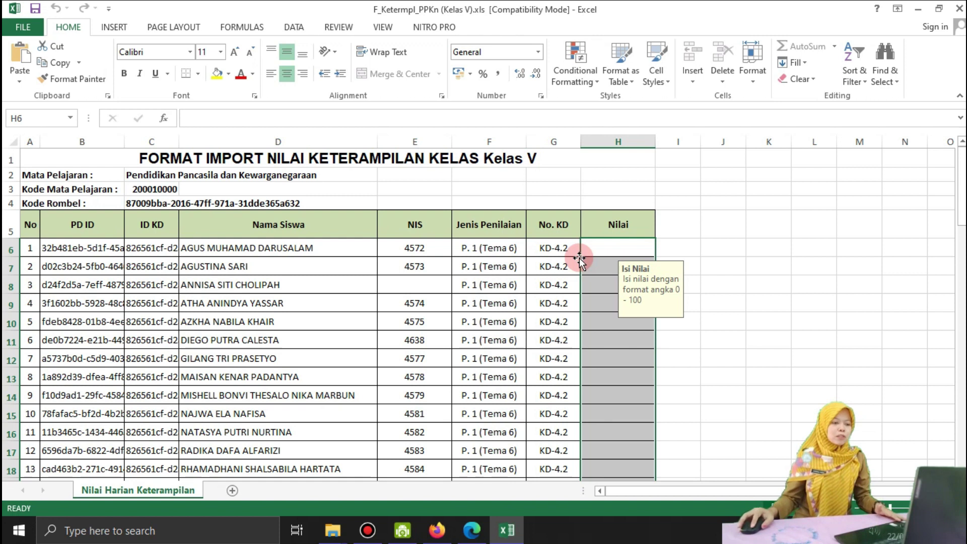
click(596, 251)
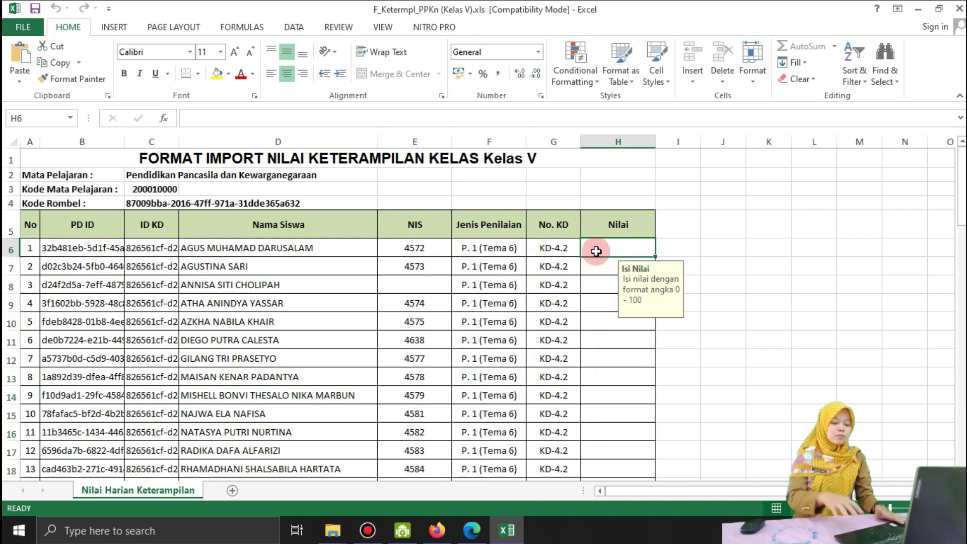
text(80)
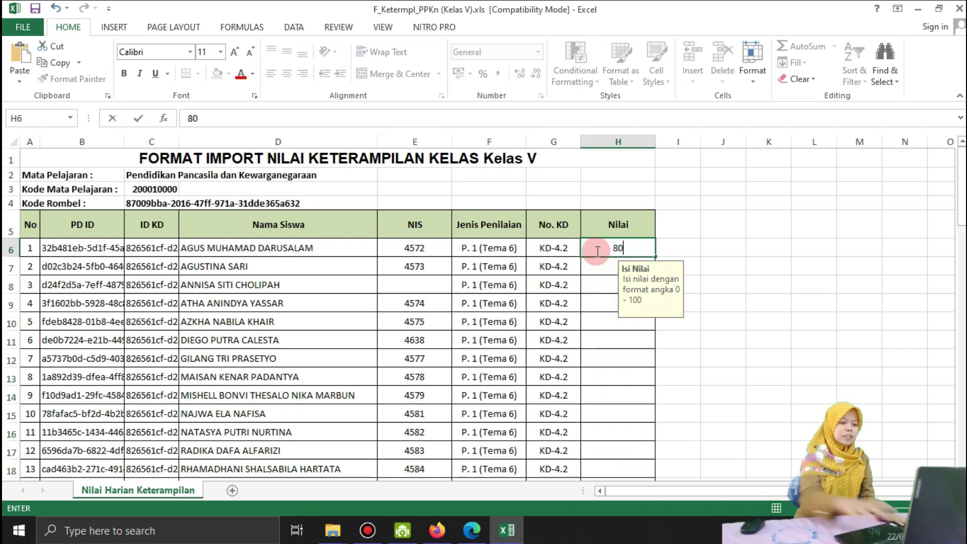
click(660, 251)
click(637, 253)
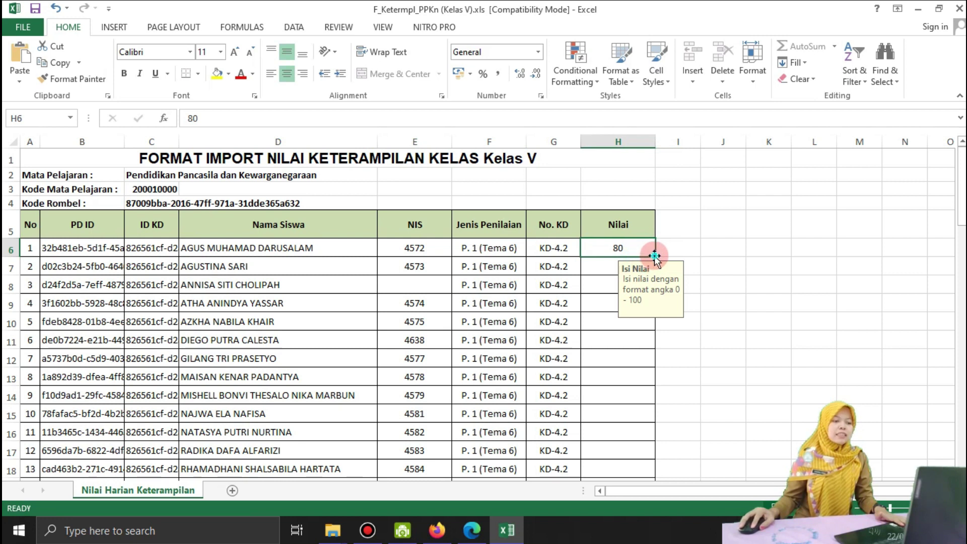
double_click(655, 256)
scroll(685, 303, down, 14)
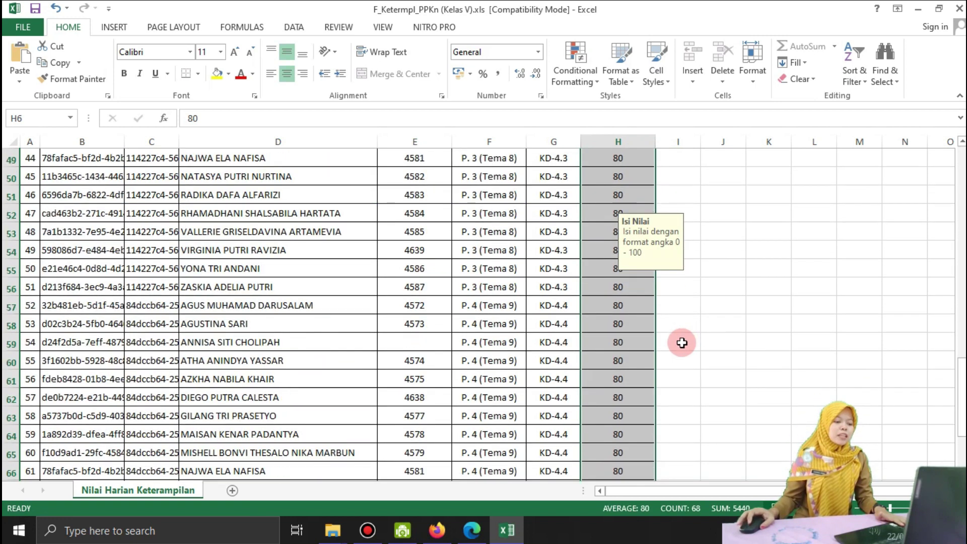
scroll(683, 342, down, 10)
scroll(43, 117, up, 6)
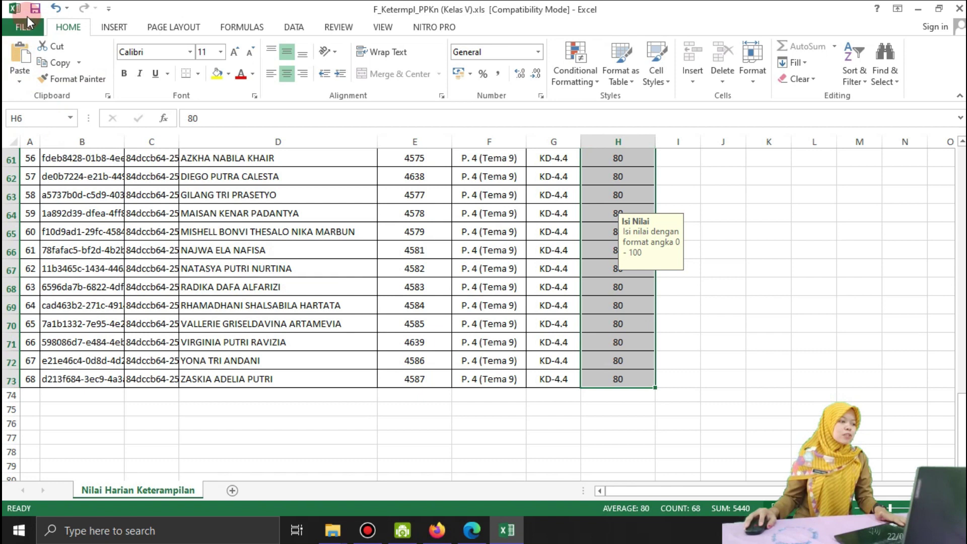
click(959, 9)
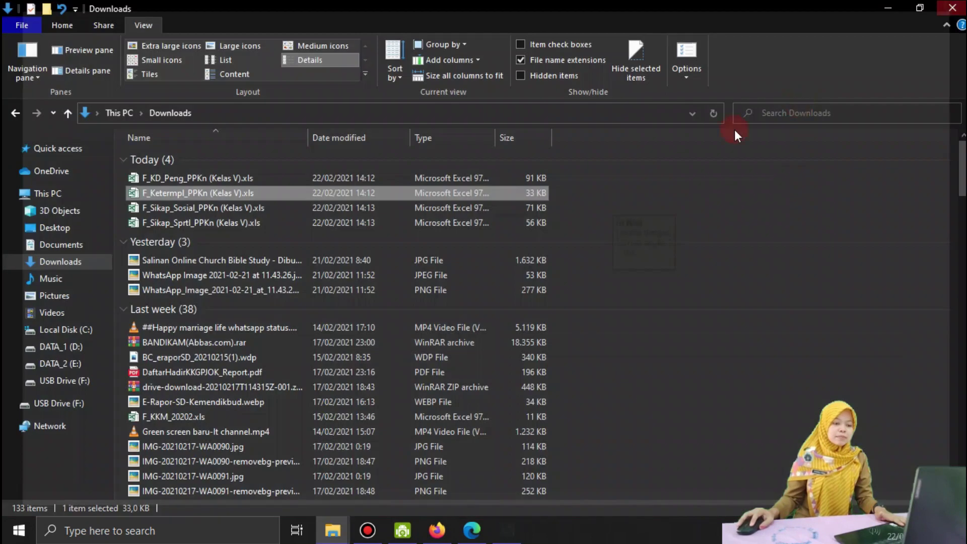
Check the Nilai entries in F_Sikap_Sosial_PPKn (Kelas V).xls and F_Sikap_Sprtl_PPKn (Kelas V).xls, closing each workbook after viewing.
double_click(280, 212)
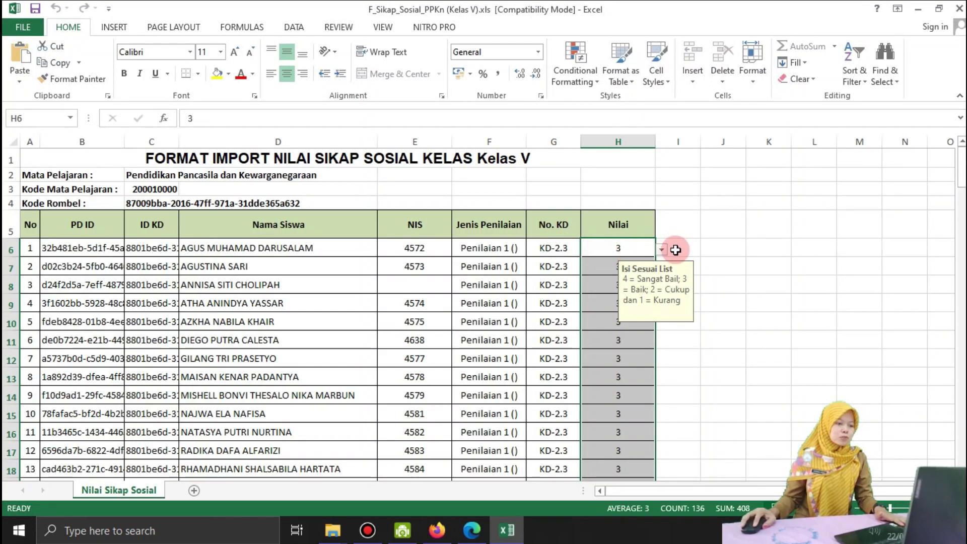
scroll(618, 324, down, 20)
click(960, 28)
double_click(231, 222)
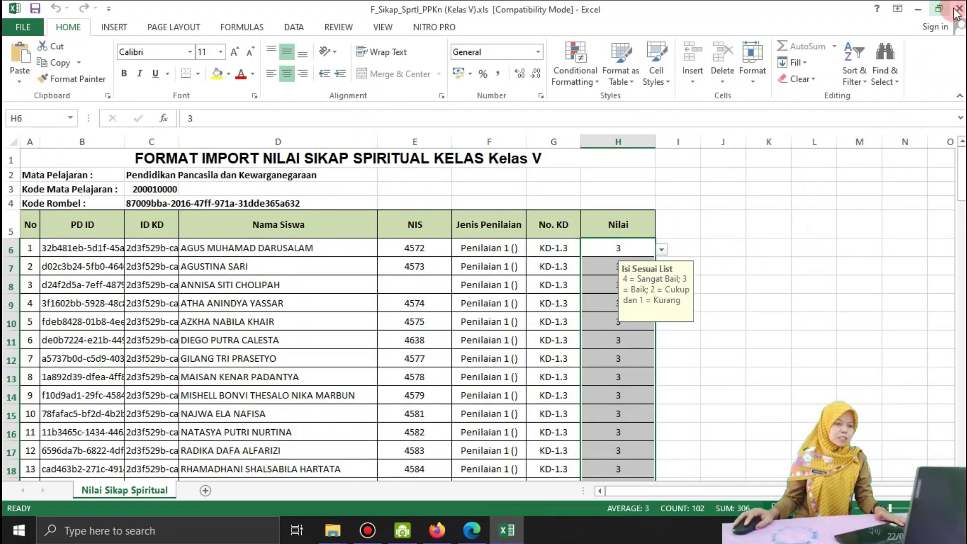
click(957, 10)
Switch to e-Rapor SD in Firefox and open the Import Nilai Pengetahuan page under Import Nilai Siswa.
click(437, 530)
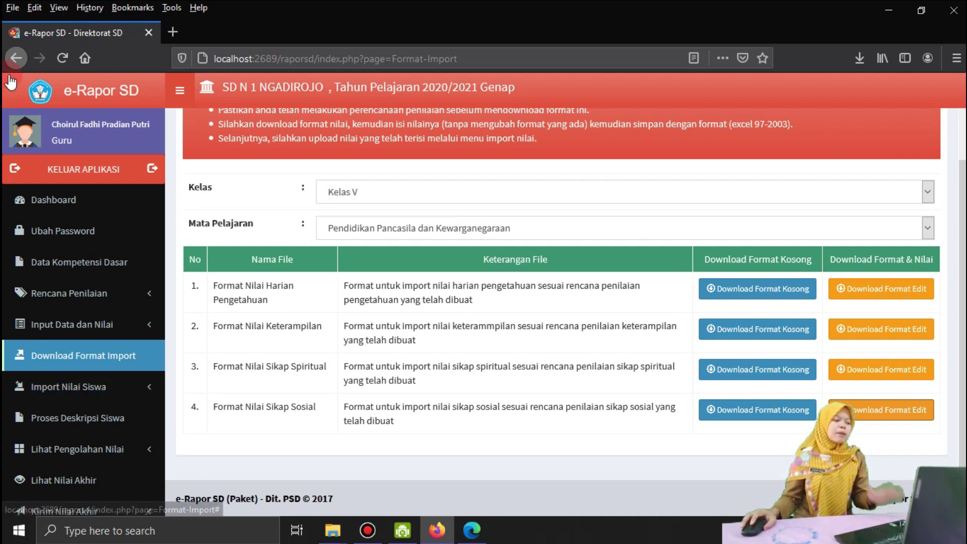
click(44, 385)
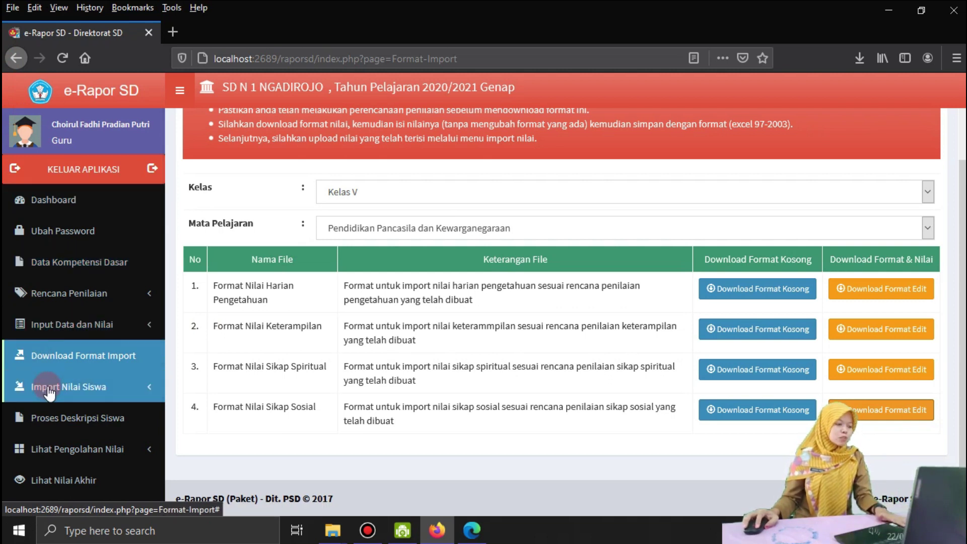
click(49, 392)
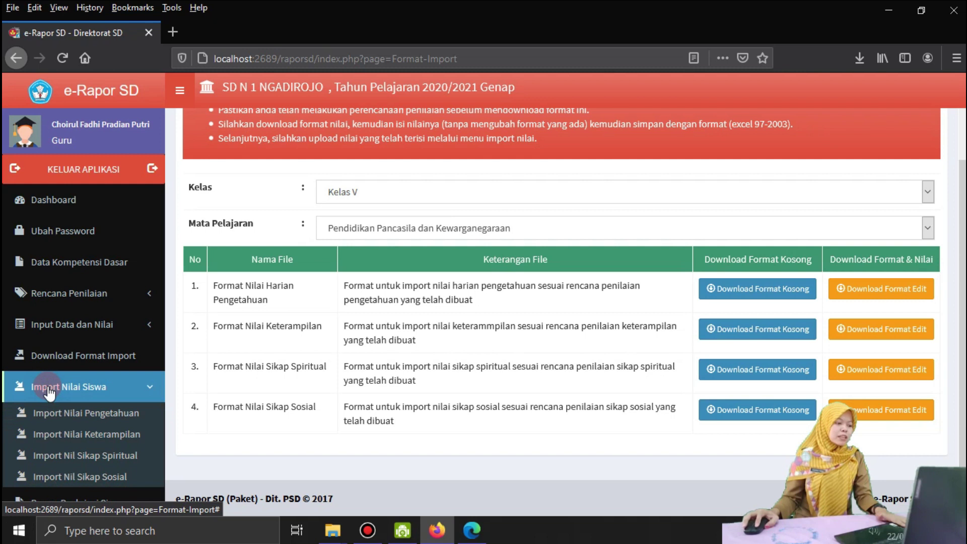
scroll(61, 413, down, 3)
click(76, 439)
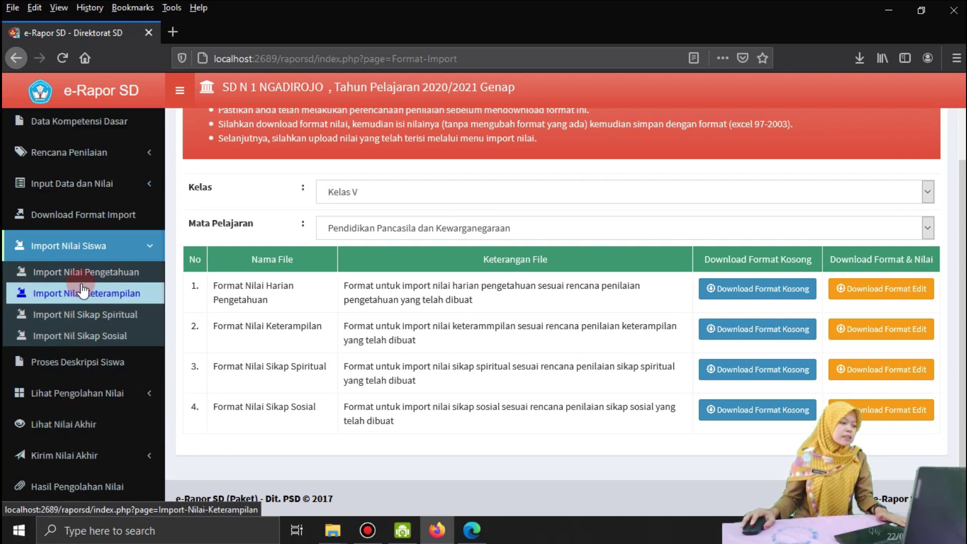
click(80, 343)
click(96, 277)
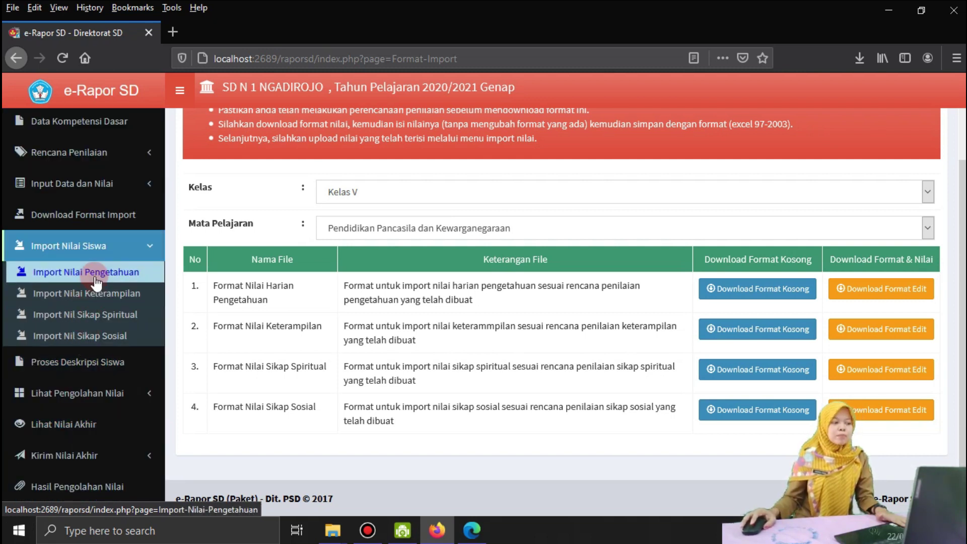
click(105, 297)
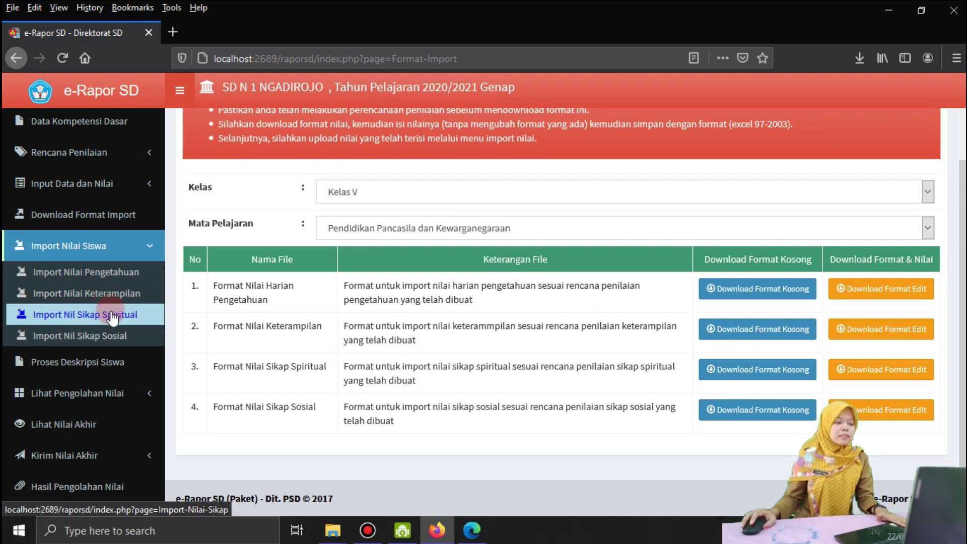
click(114, 336)
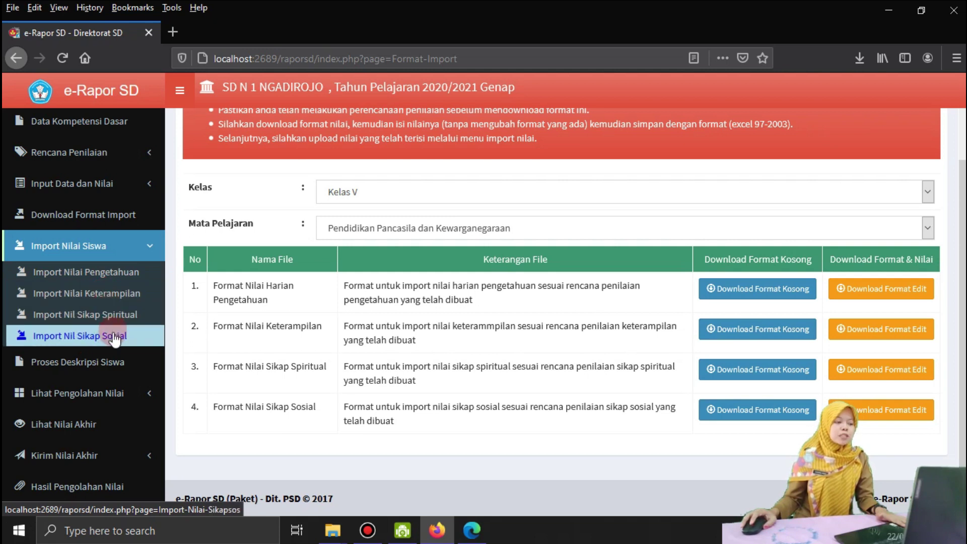
click(114, 274)
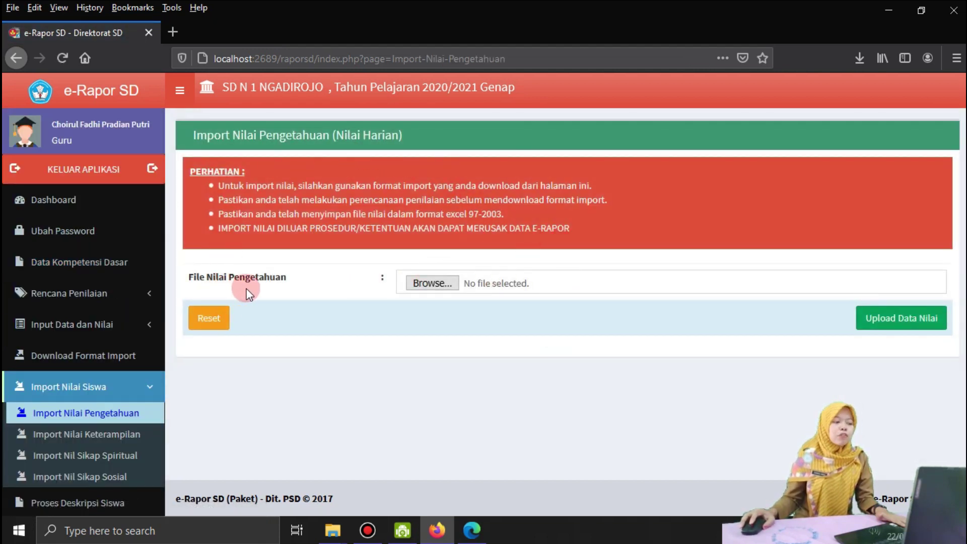
Choose F_KD_Peng_PPKn (Kelas V).xls from the Downloads folder as the knowledge score file and upload it.
click(438, 282)
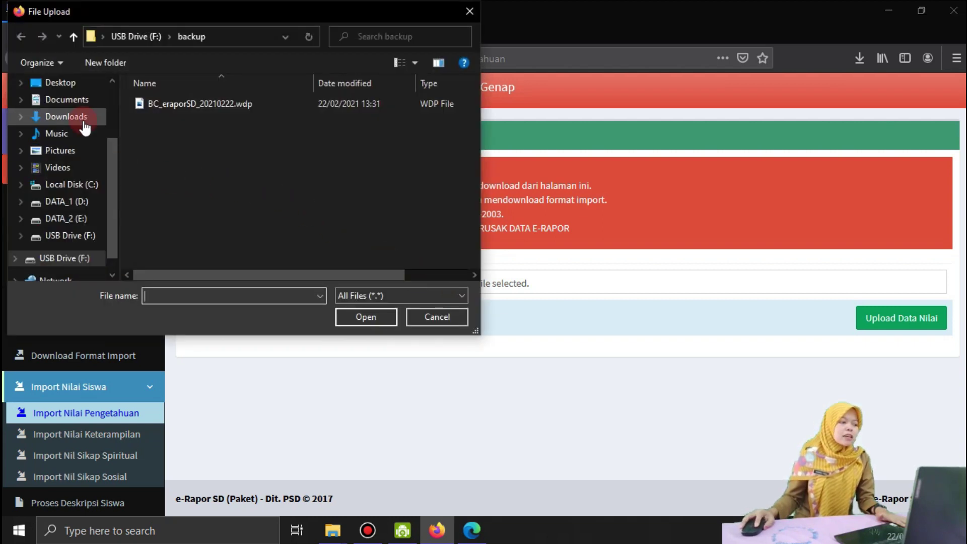
click(84, 126)
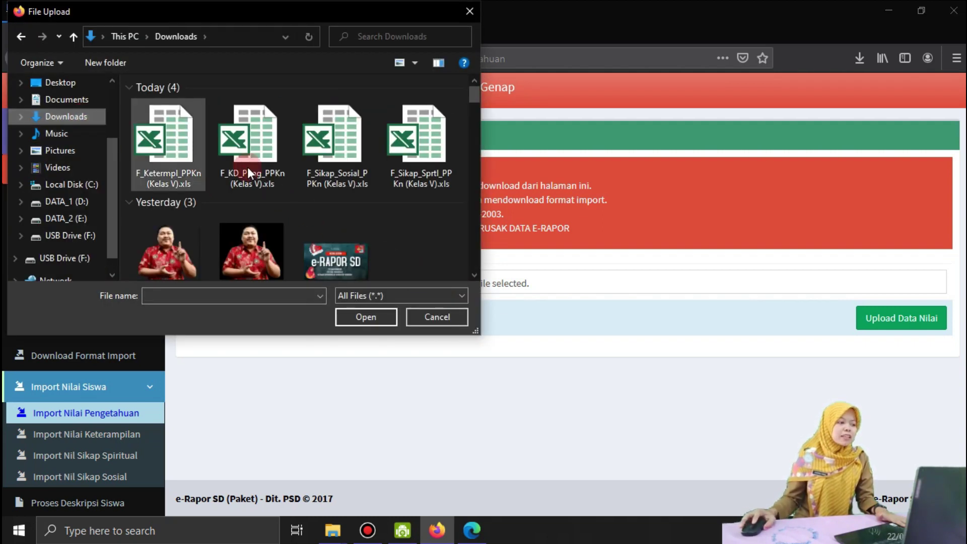
click(194, 168)
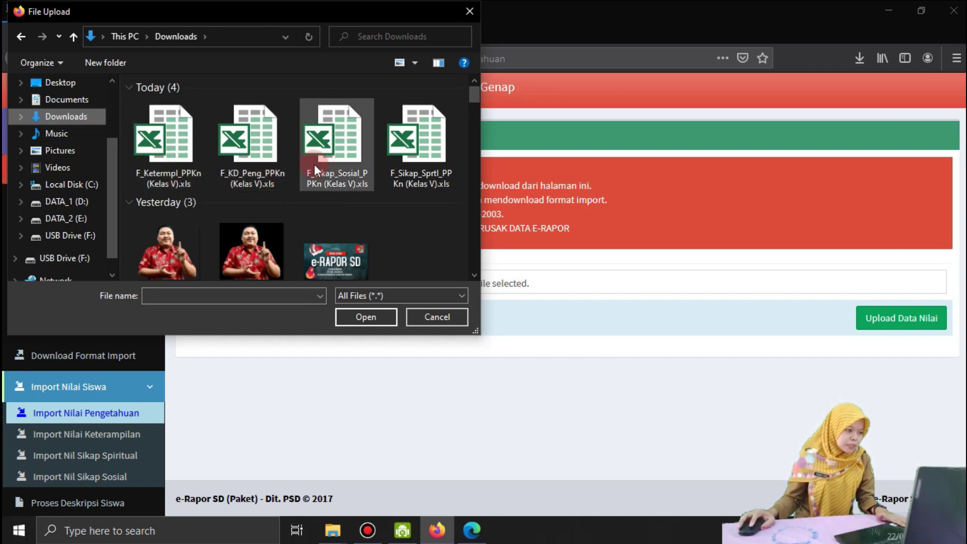
click(267, 161)
click(352, 319)
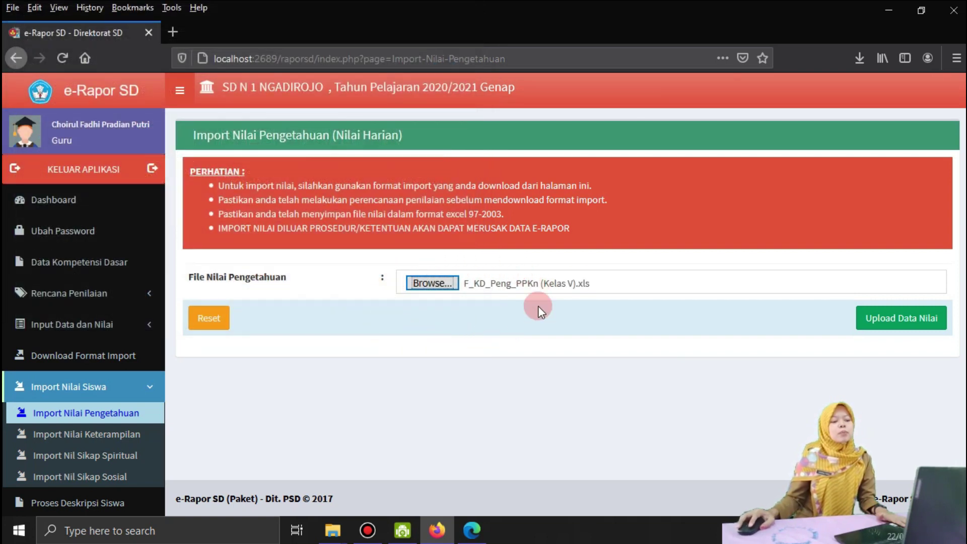
click(889, 323)
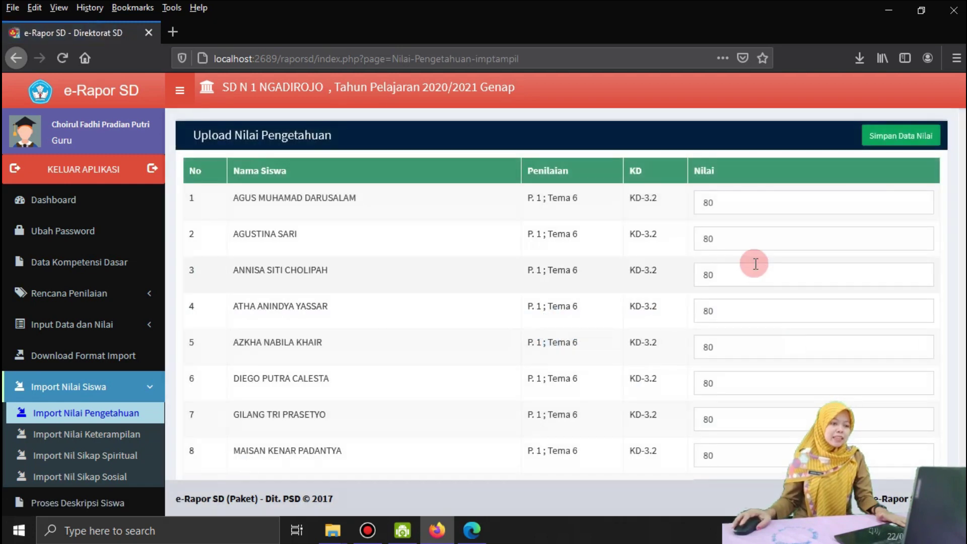
Review the uploaded knowledge scores for all students, then save the score data and acknowledge the message.
scroll(743, 248, down, 20)
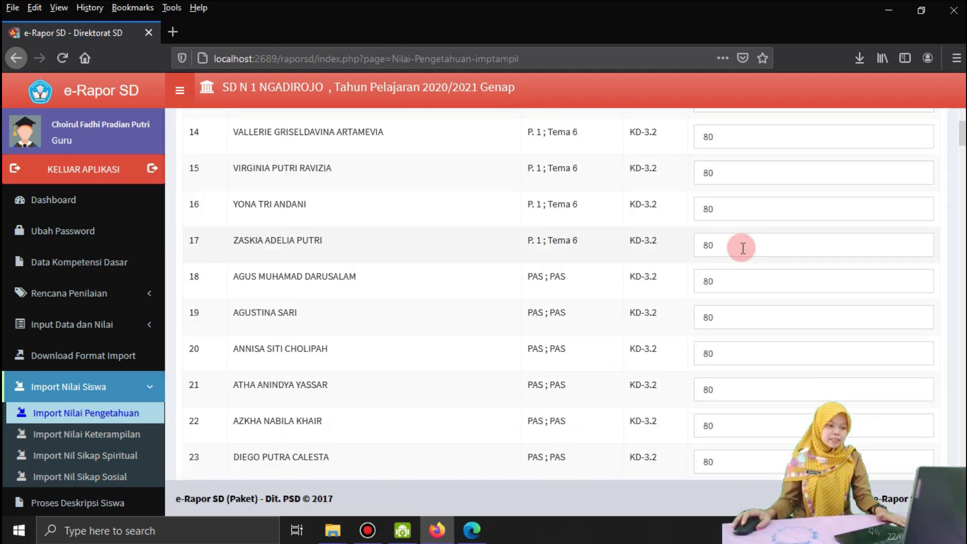
scroll(747, 284, down, 20)
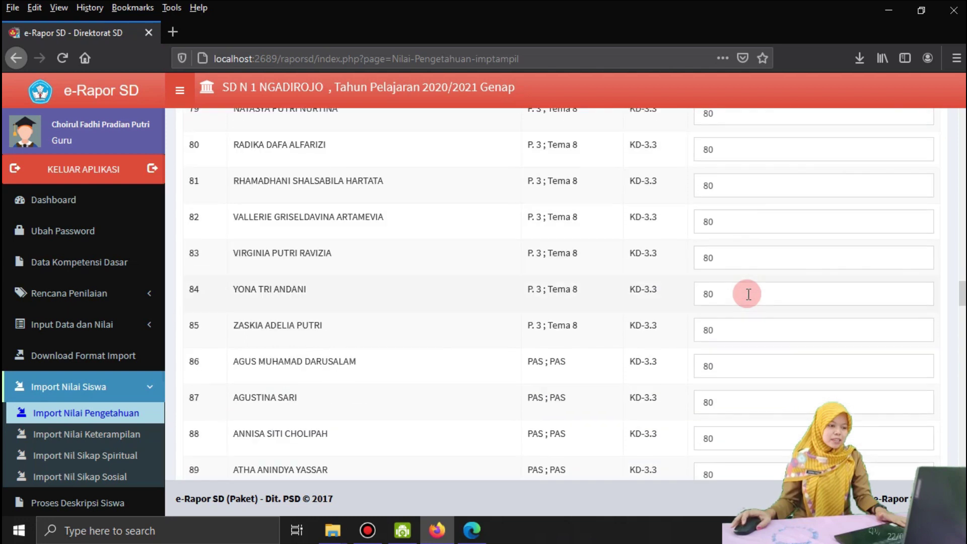
scroll(748, 294, down, 20)
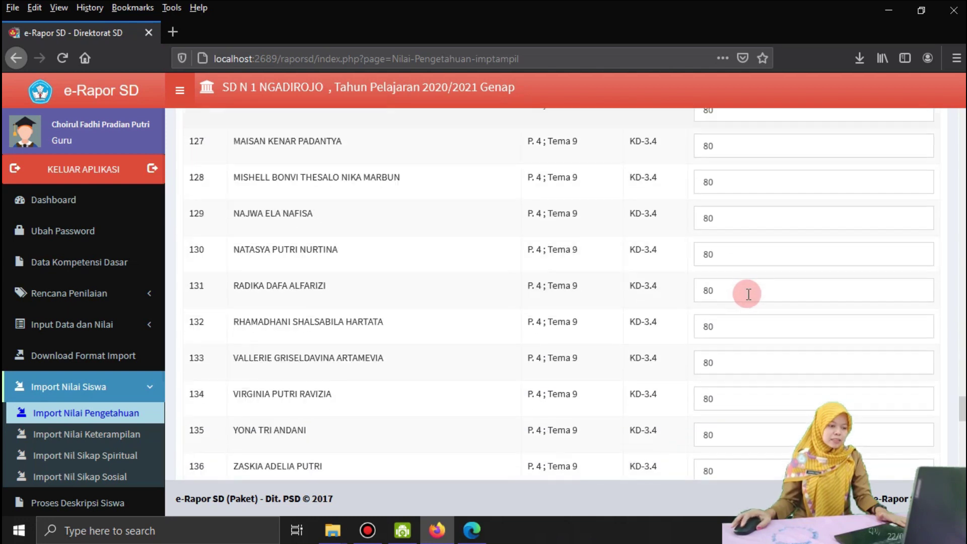
scroll(749, 294, up, 20)
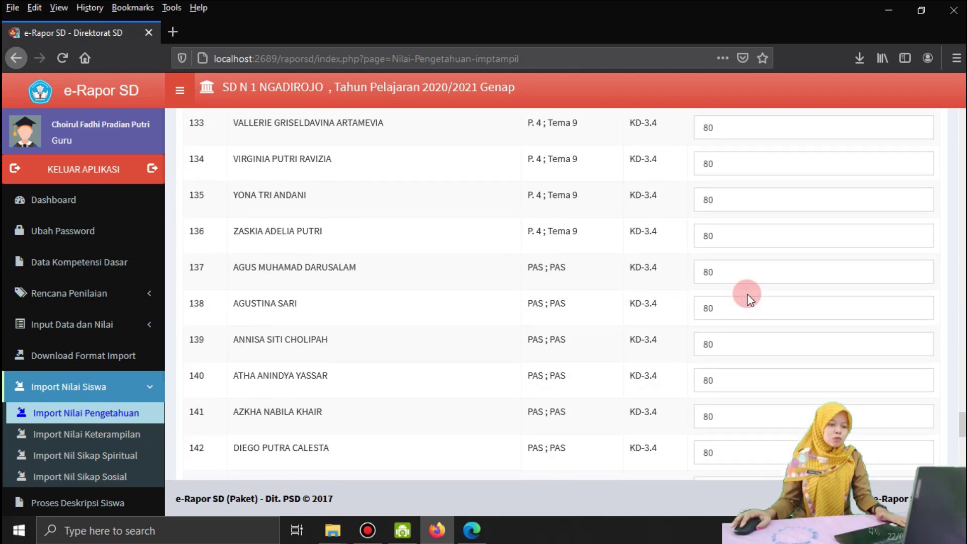
scroll(749, 294, up, 20)
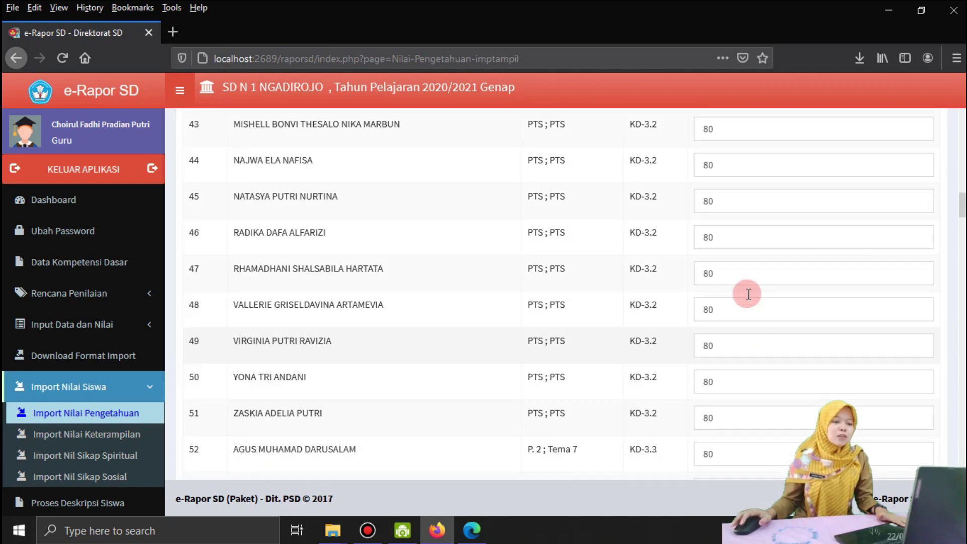
scroll(749, 294, up, 5)
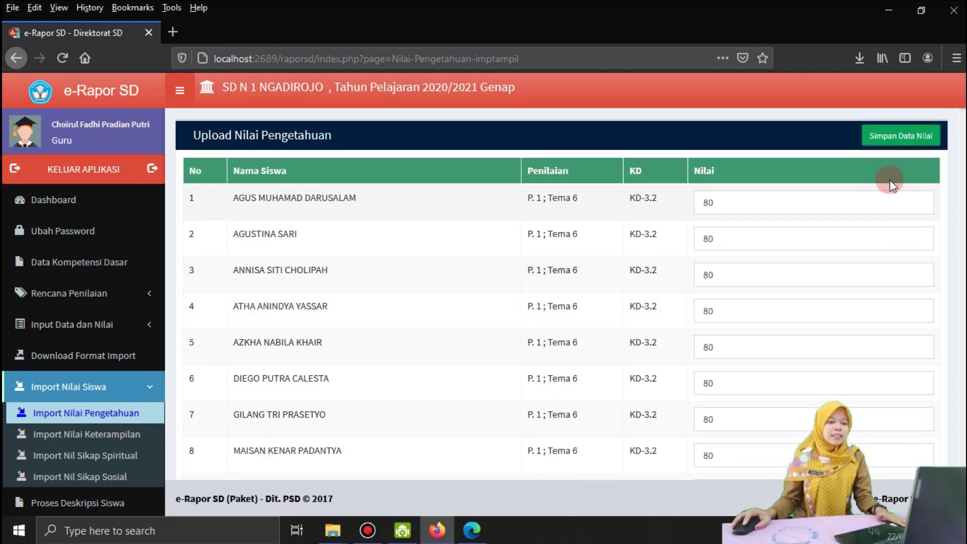
click(885, 136)
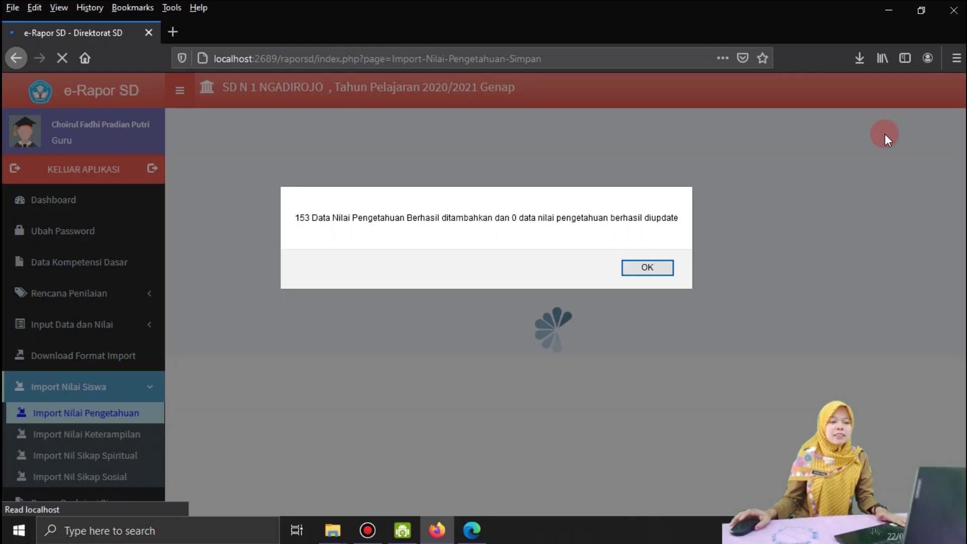
click(648, 269)
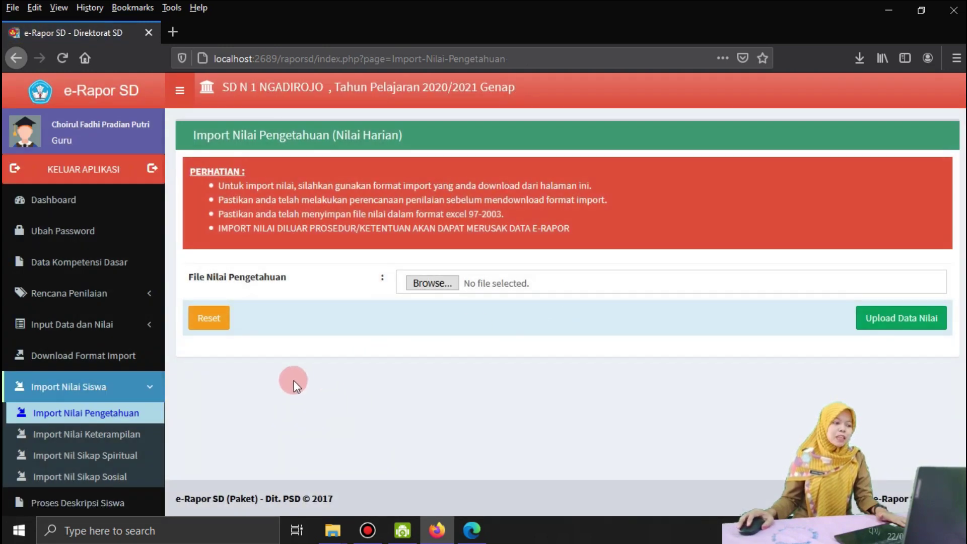
On the Import Nilai Keterampilan page, upload F_Ketermpl_PPKn (Kelas V).xls and save the imported skill scores.
click(132, 436)
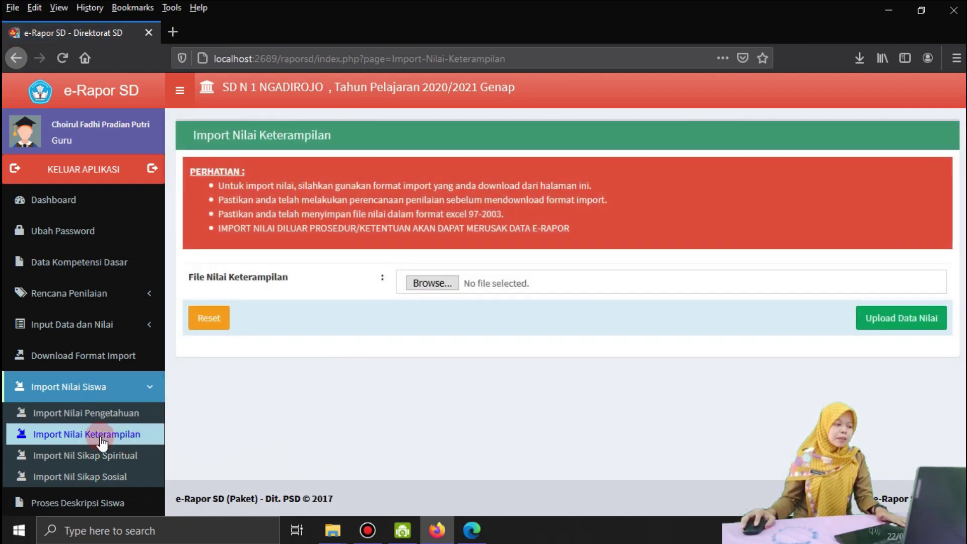
click(417, 284)
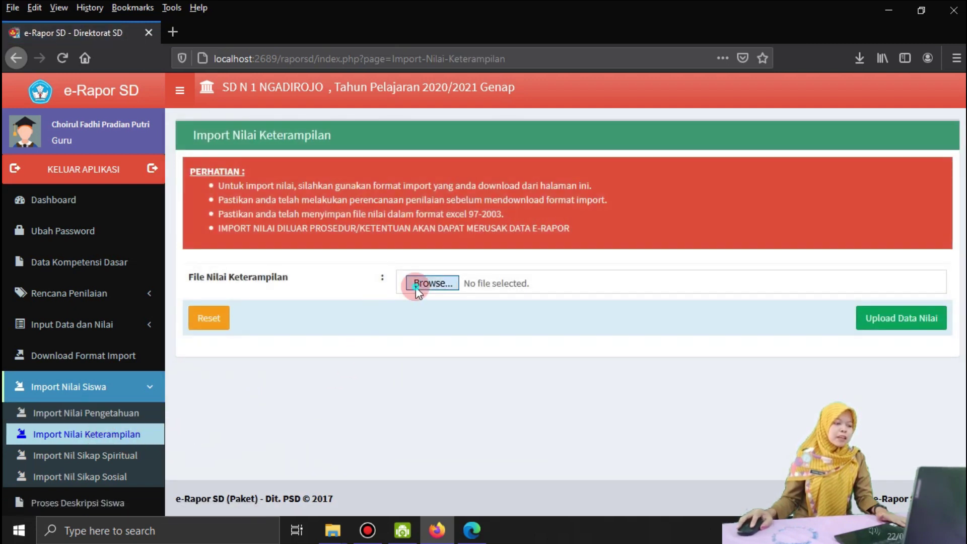
click(168, 164)
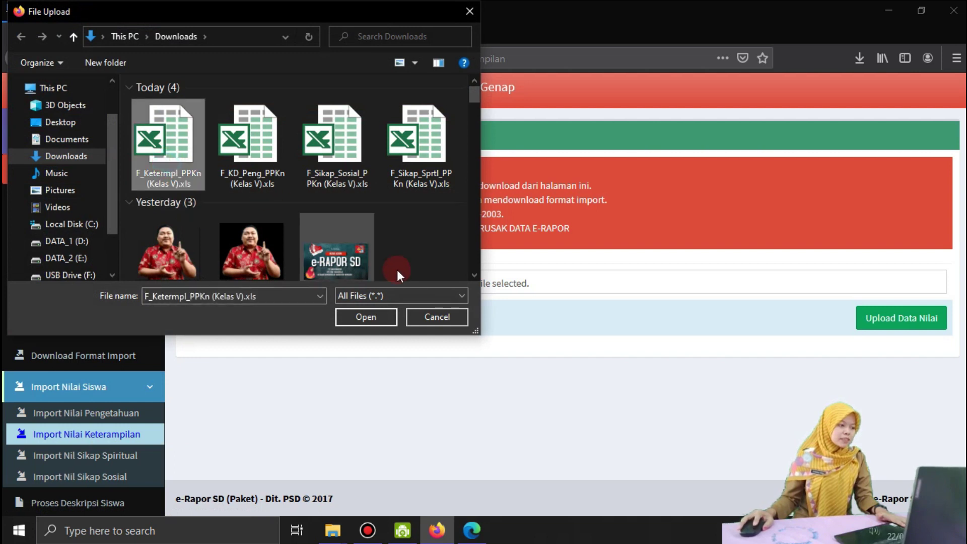
click(353, 315)
click(883, 319)
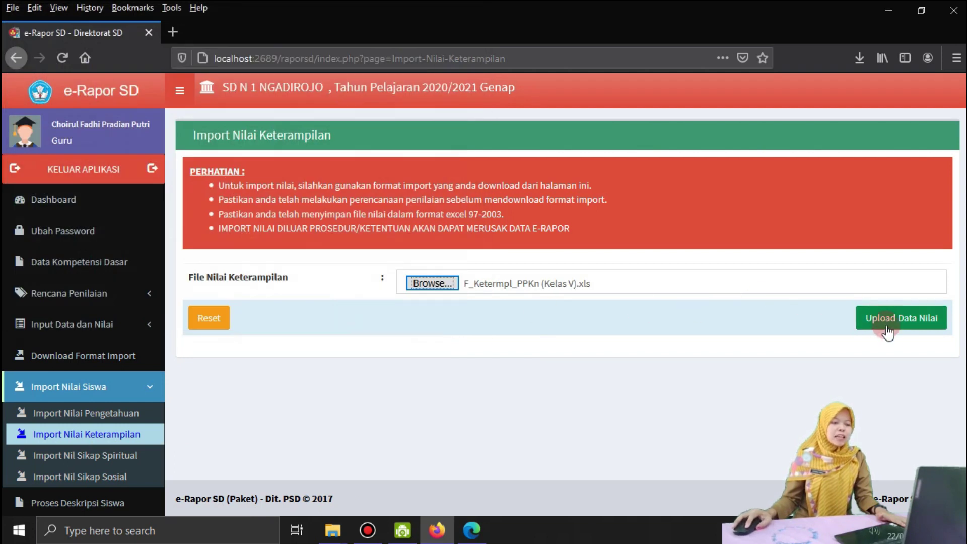
scroll(857, 302, down, 10)
scroll(828, 302, up, 10)
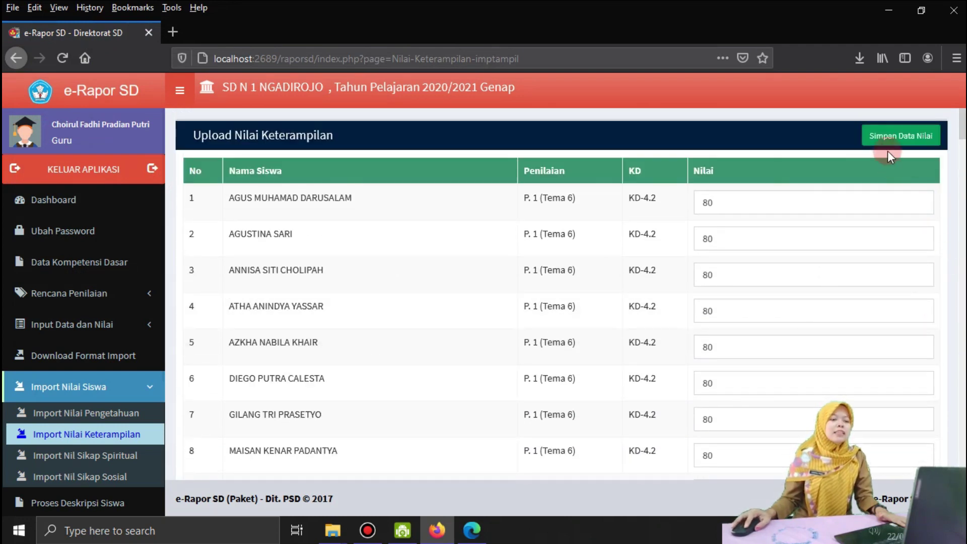
click(881, 141)
click(658, 267)
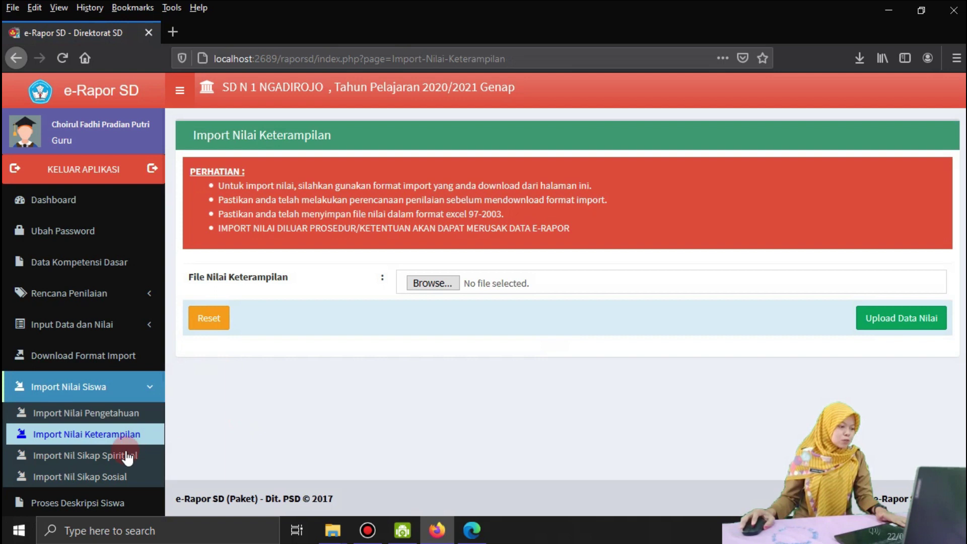
On the Import Nil Sikap Spiritual page, upload F_Sikap_Sprtl_PPKn (Kelas V).xls and save the imported spiritual attitude scores.
click(128, 456)
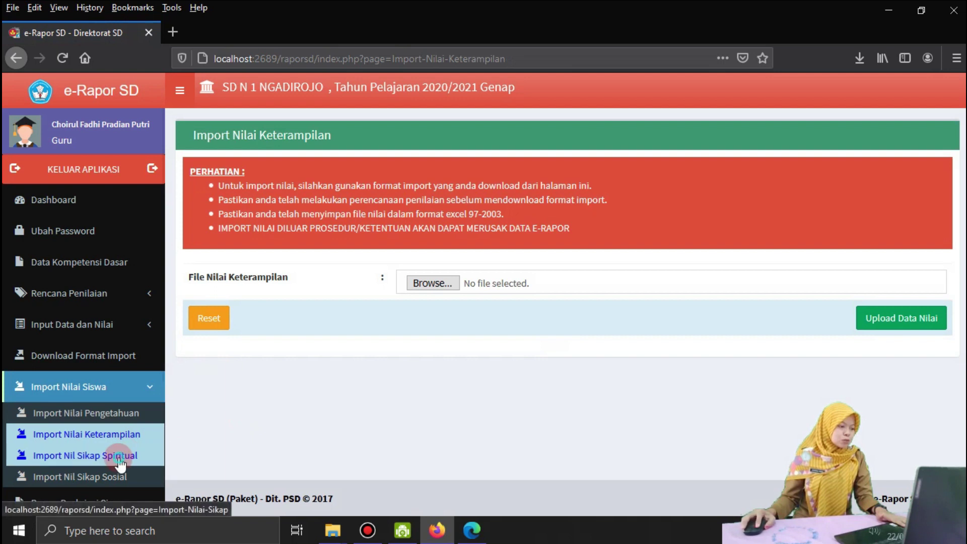
click(426, 283)
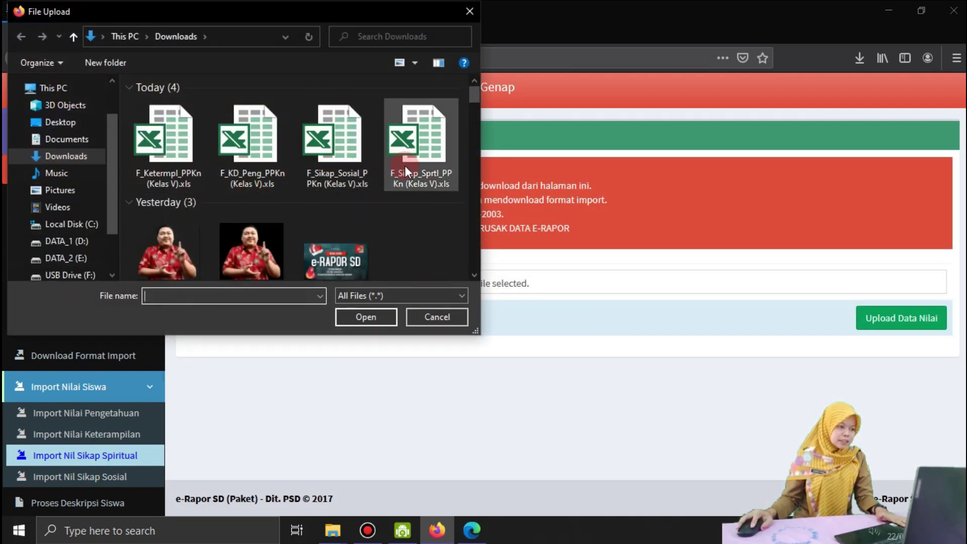
click(423, 166)
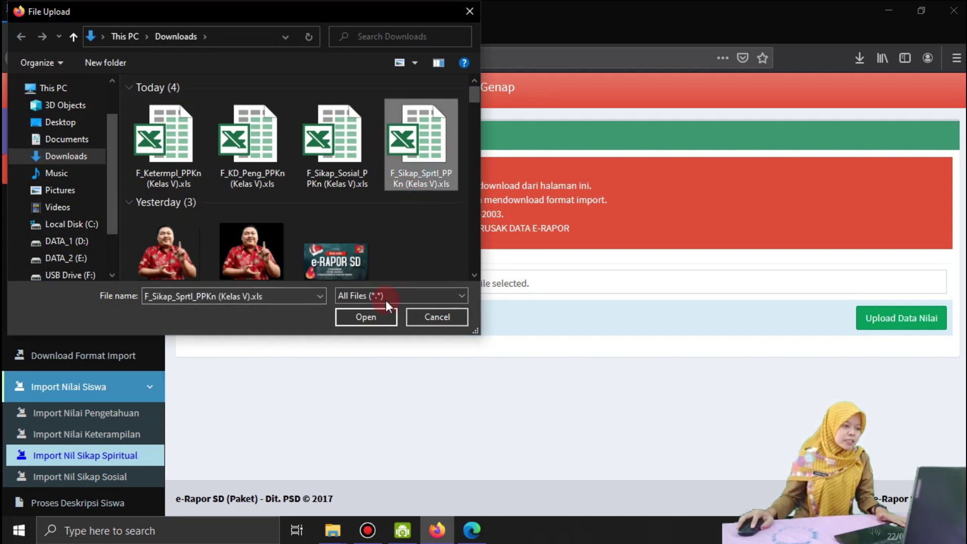
click(378, 317)
click(881, 315)
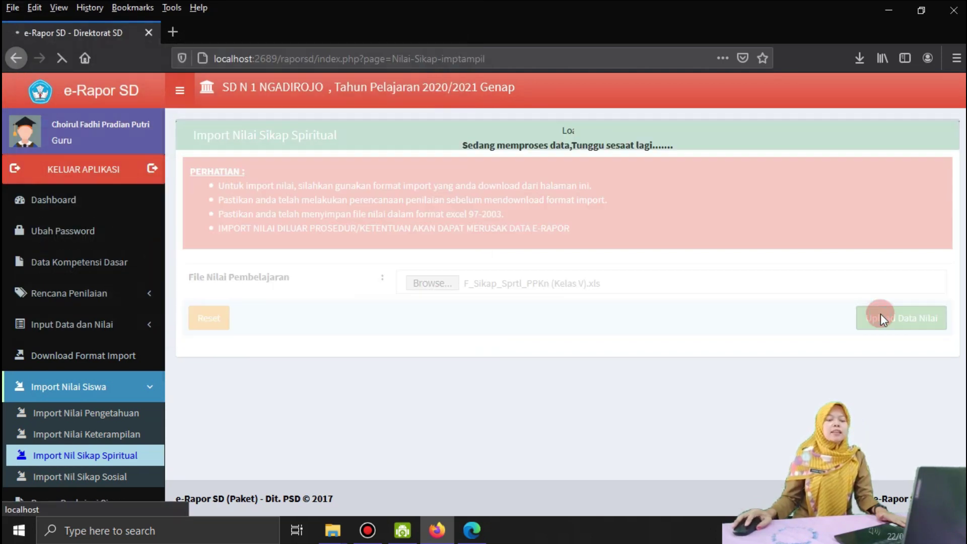
scroll(737, 284, down, 15)
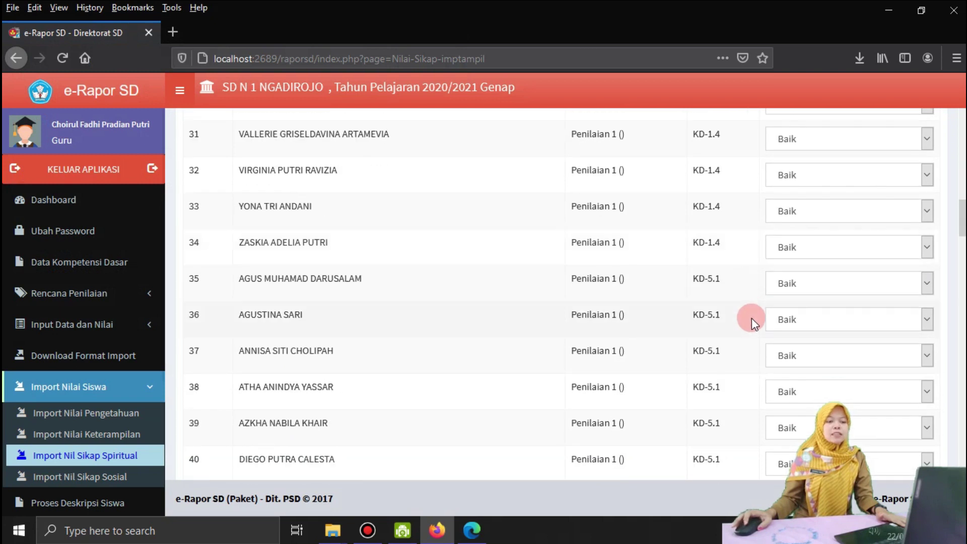
scroll(751, 319, up, 15)
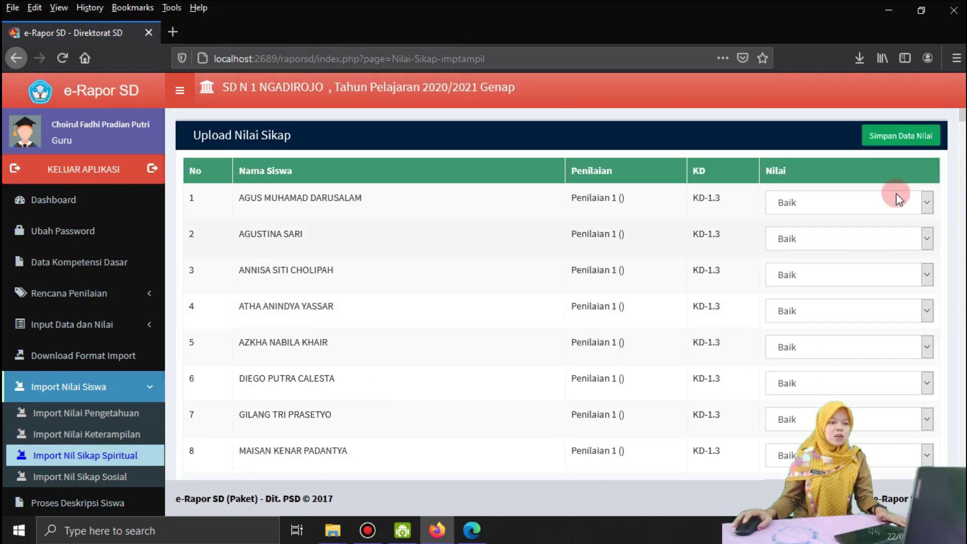
click(875, 135)
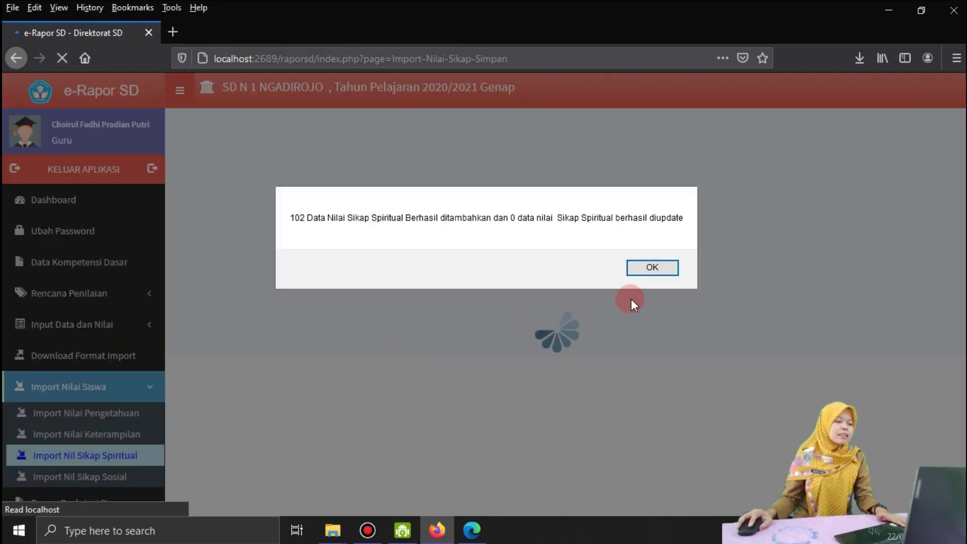
click(650, 267)
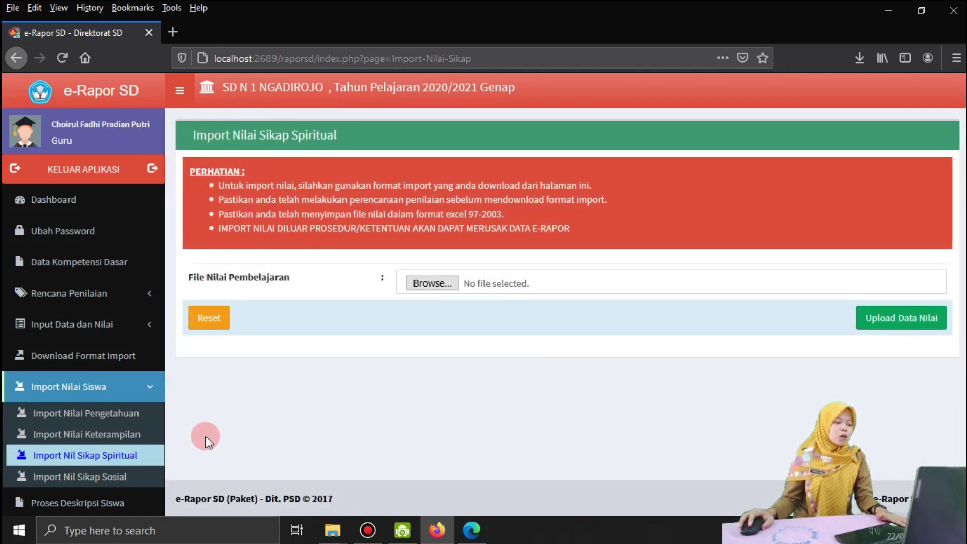
On the Import Nil Sikap Sosial page, upload F_Sikap_Sosial_PPKn (Kelas V).xls and save the imported social attitude scores.
click(121, 476)
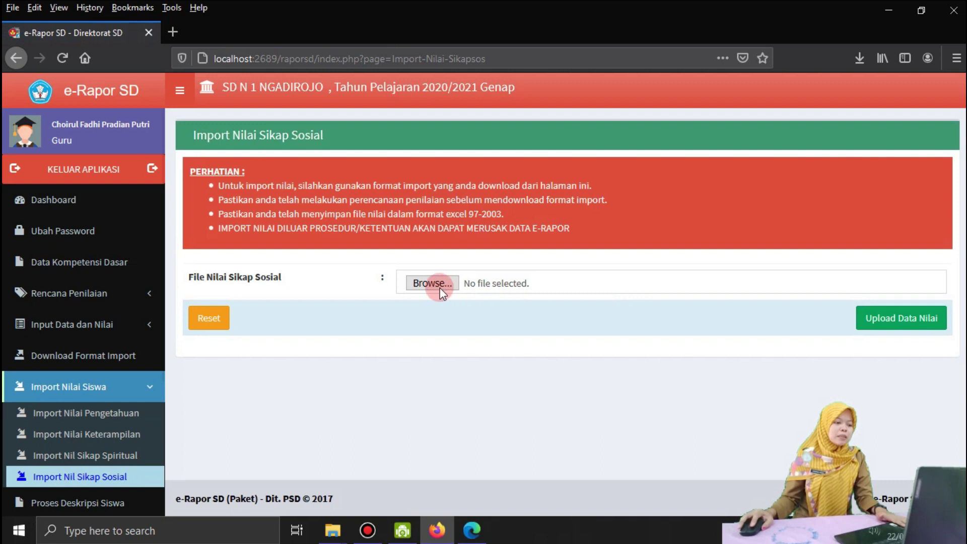
click(438, 286)
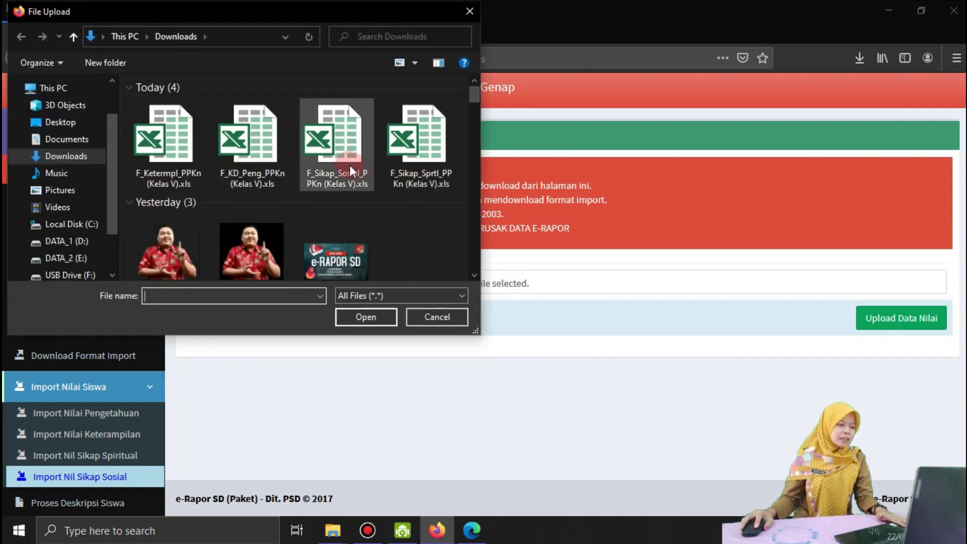
click(348, 164)
click(364, 317)
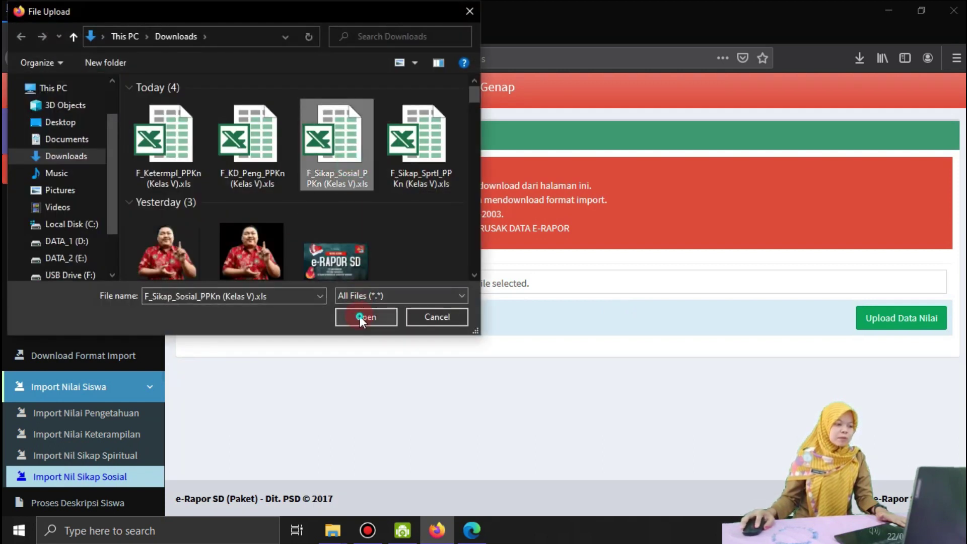
click(890, 314)
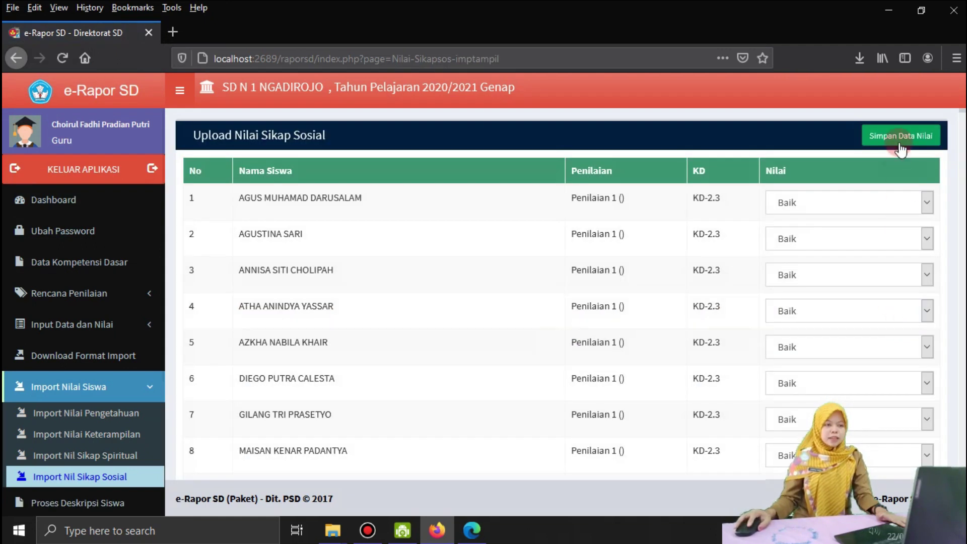
click(900, 137)
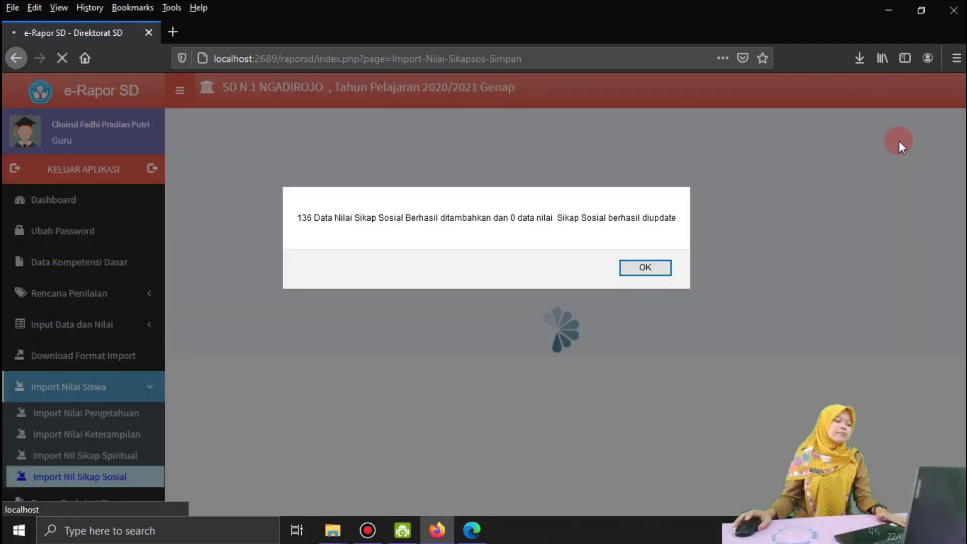
click(626, 271)
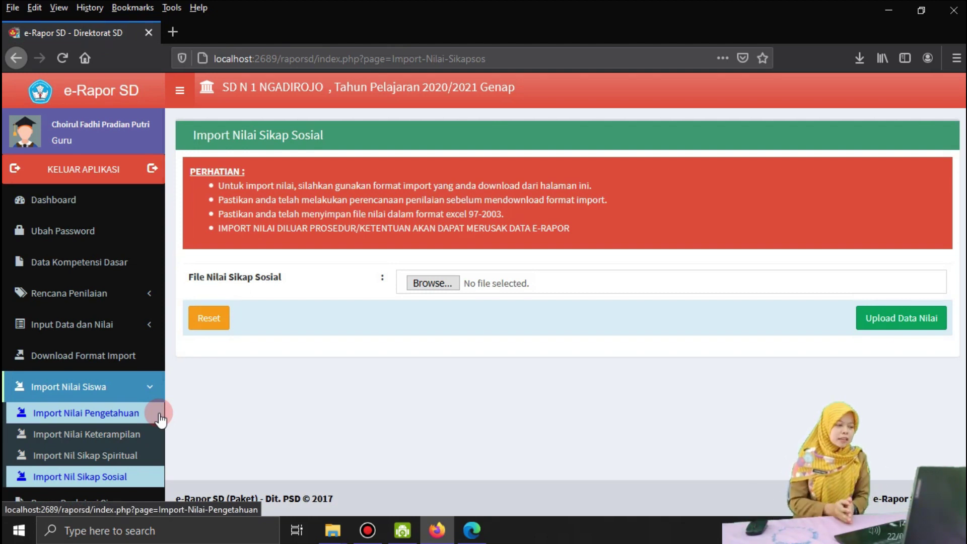
Process the student descriptions for Kelas V, Pendidikan Pancasila dan Kewarganegaraan, and review the knowledge and skill descriptions.
click(130, 392)
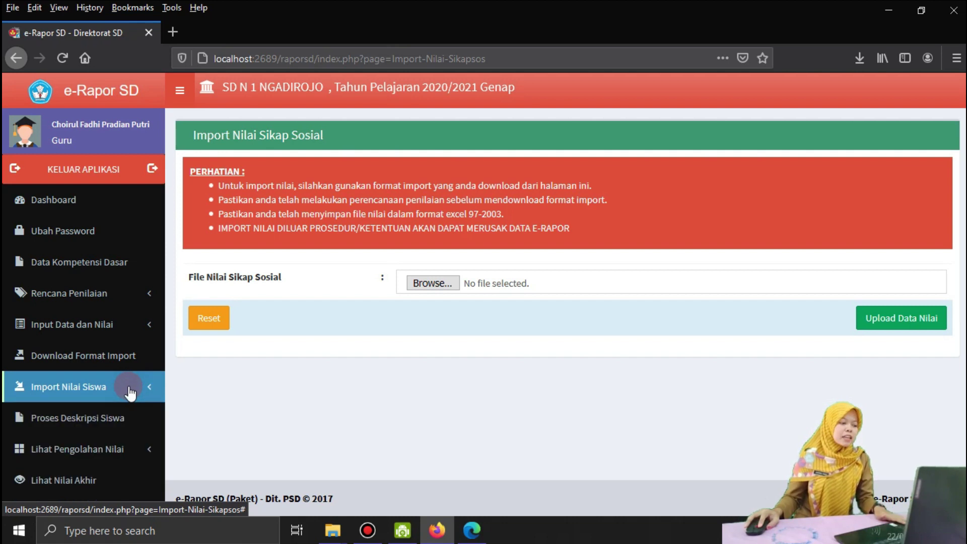
click(127, 412)
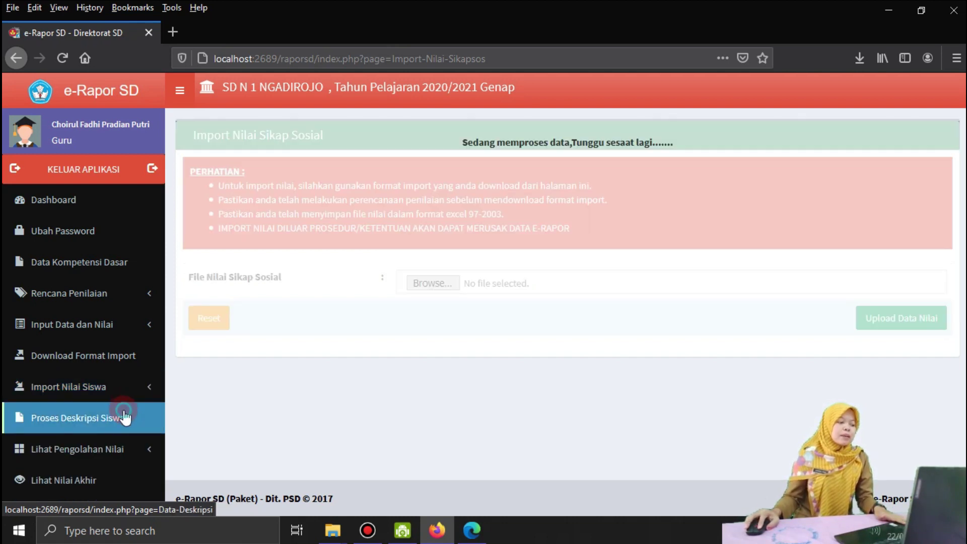
scroll(79, 411, down, 2)
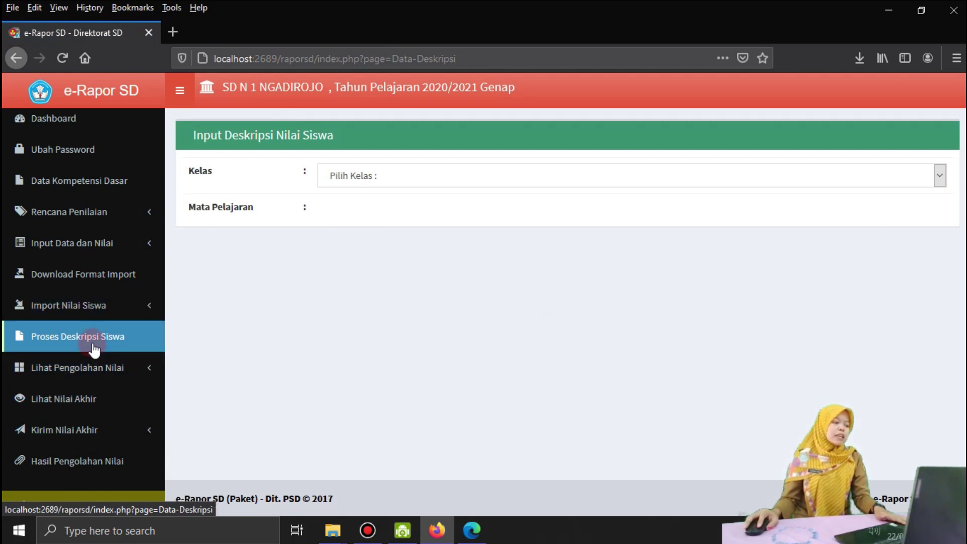
click(352, 179)
click(370, 235)
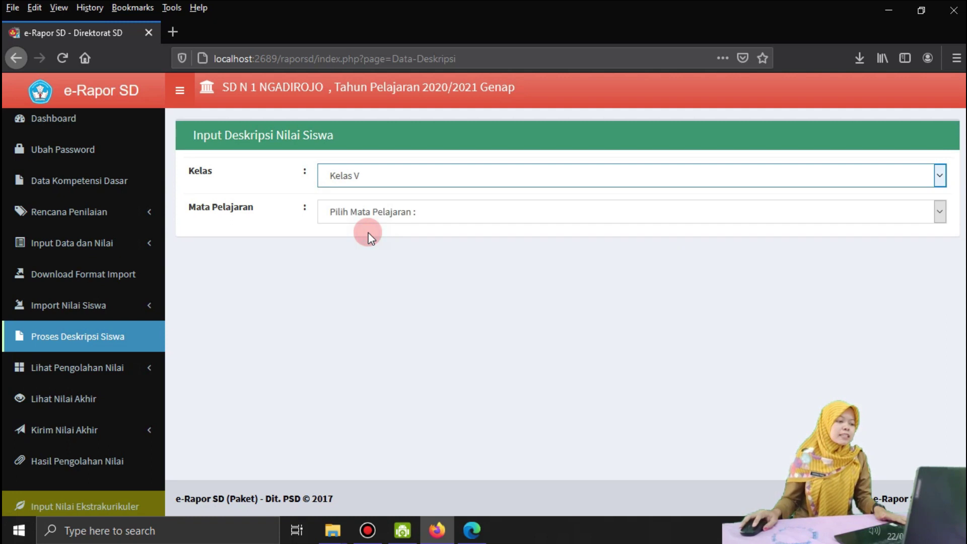
click(394, 212)
click(389, 359)
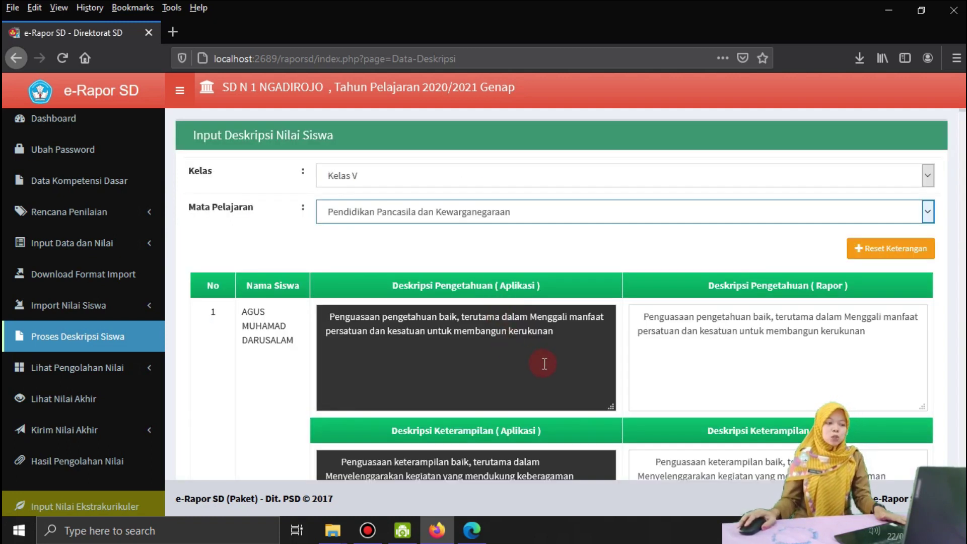
scroll(544, 363, down, 9)
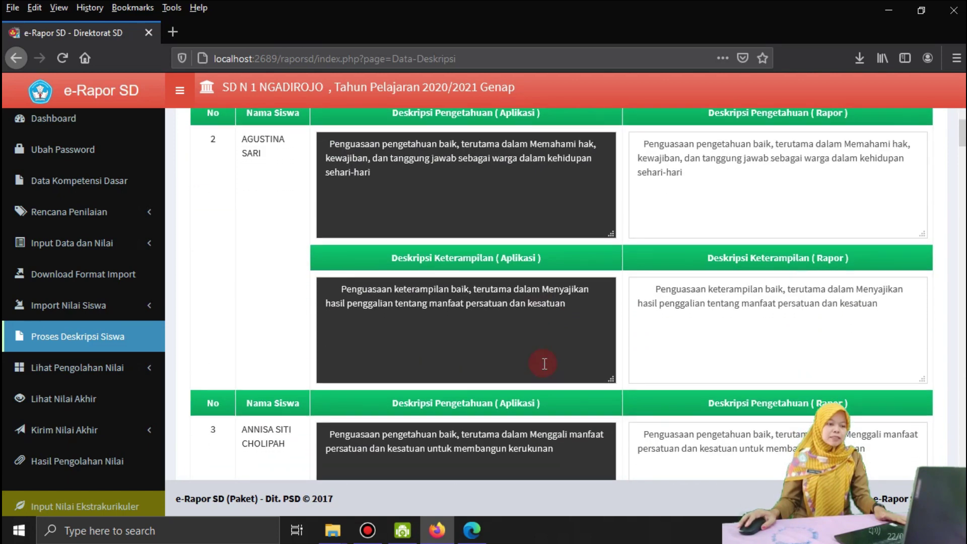
scroll(545, 363, down, 20)
scroll(544, 364, up, 20)
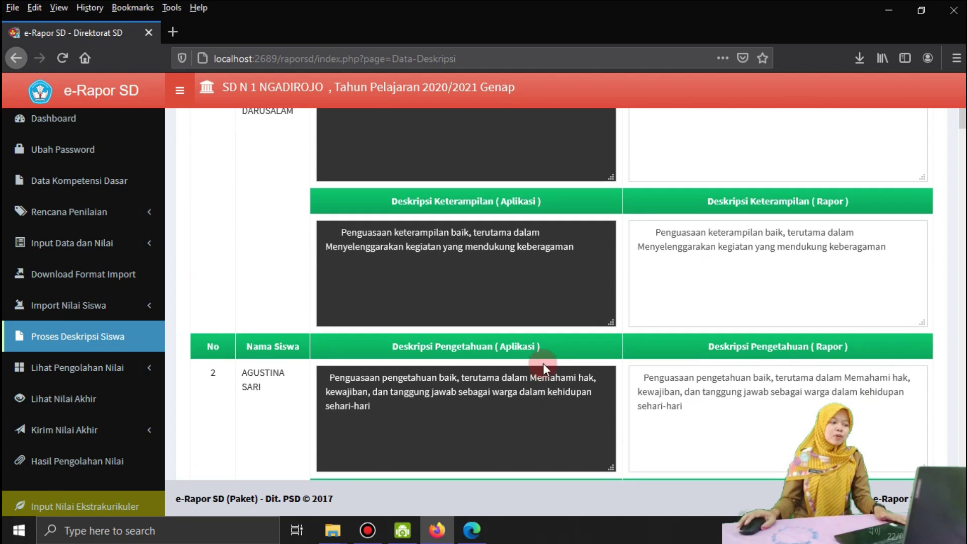
scroll(543, 364, up, 5)
scroll(545, 363, down, 5)
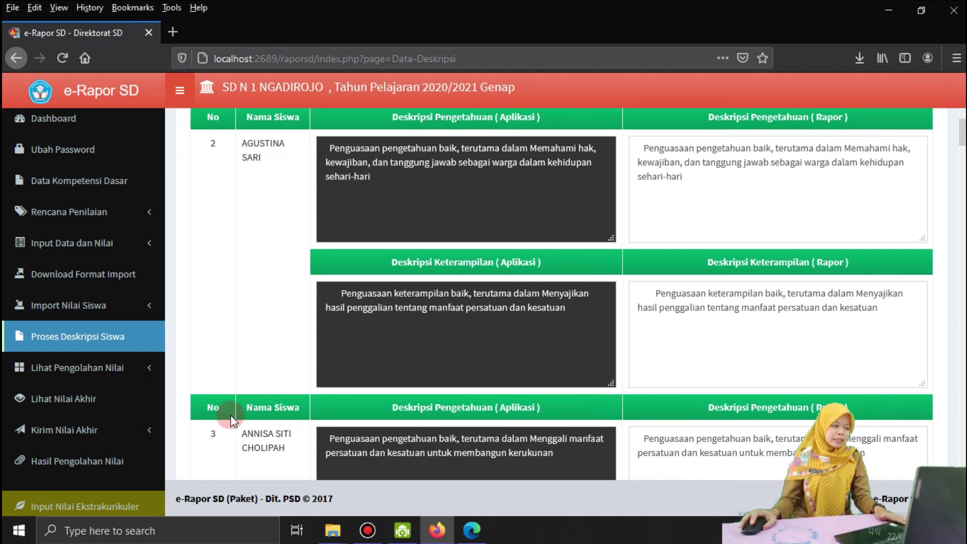
View the processed knowledge scores for Kelas V, Pendidikan Pancasila dan Kewarganegaraan, and examine each student's detailed scores per assessment activity.
click(87, 373)
click(45, 394)
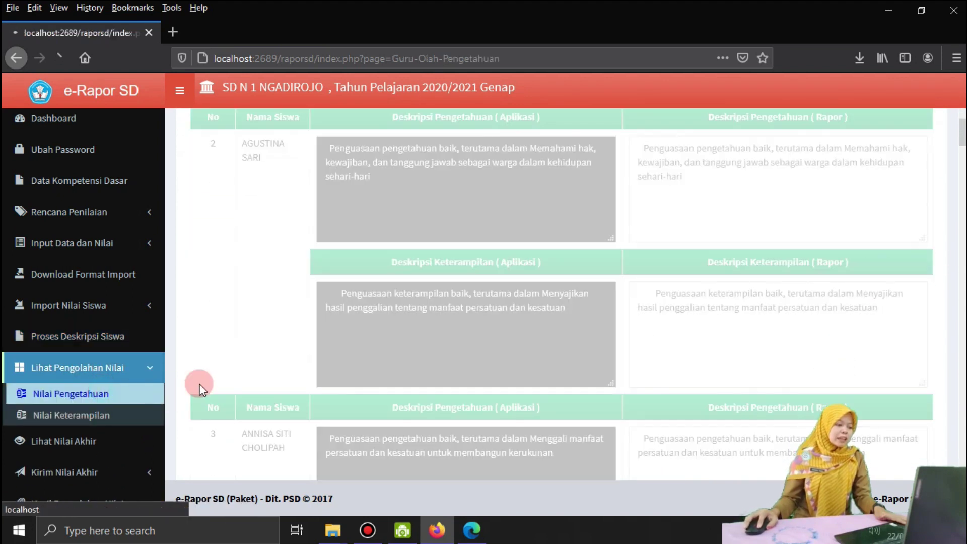
click(421, 175)
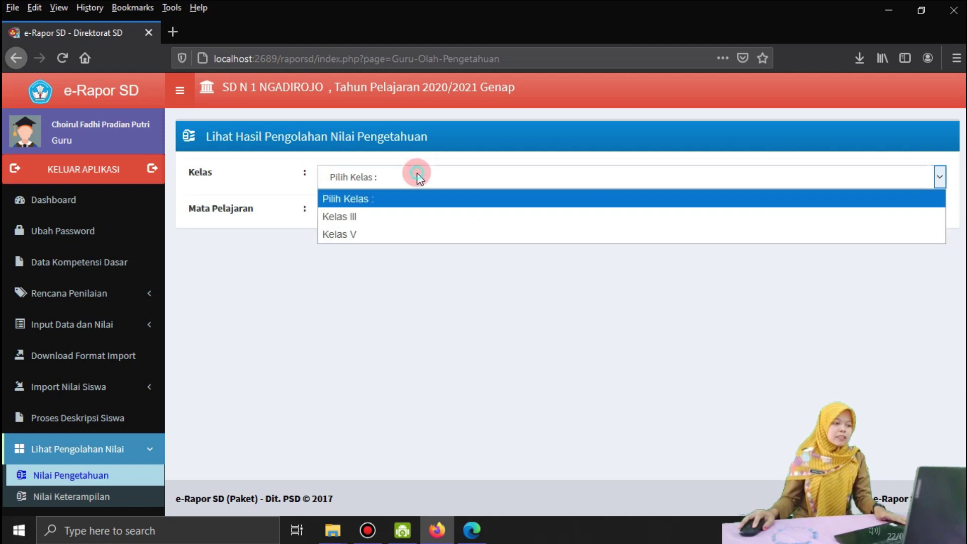
click(413, 233)
click(408, 211)
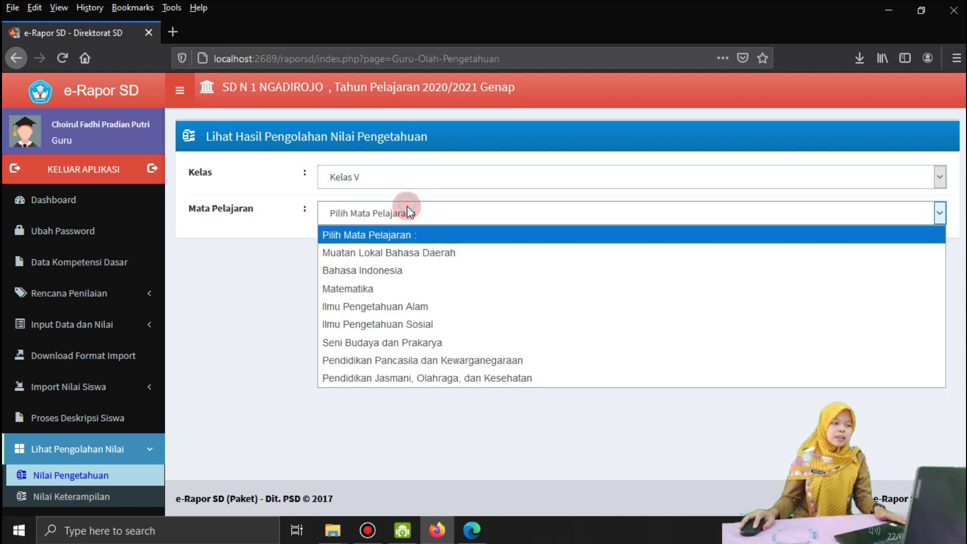
click(419, 359)
scroll(567, 296, down, 5)
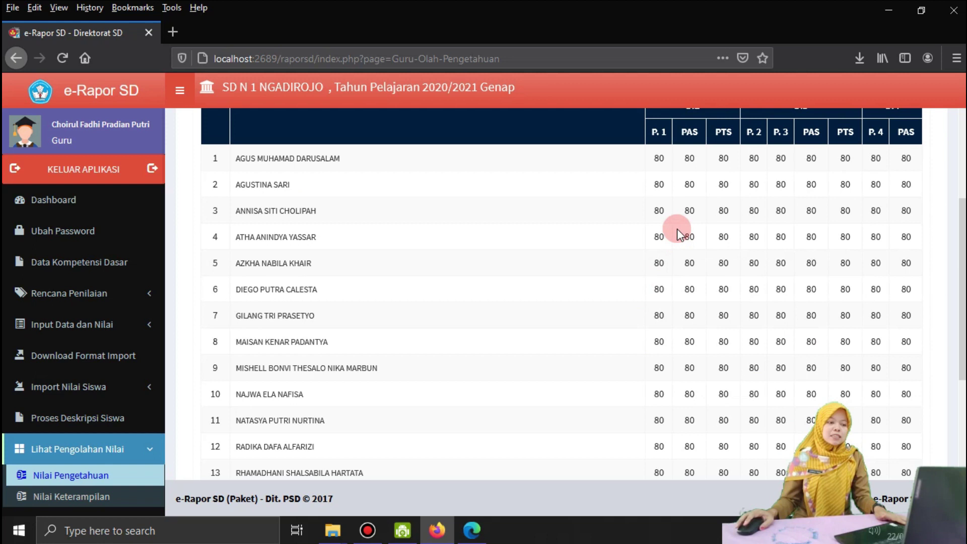
scroll(678, 229, up, 5)
scroll(721, 273, down, 8)
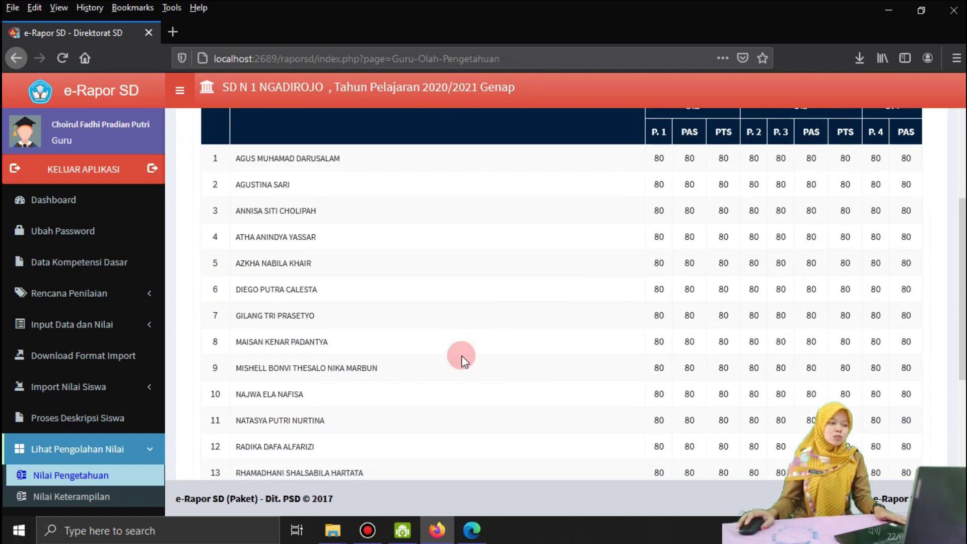
scroll(756, 317, up, 8)
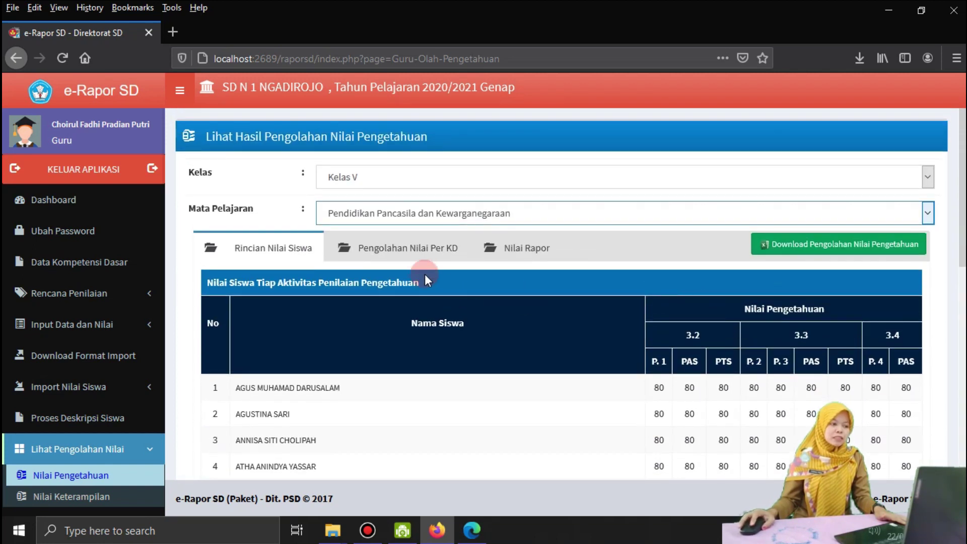
click(271, 249)
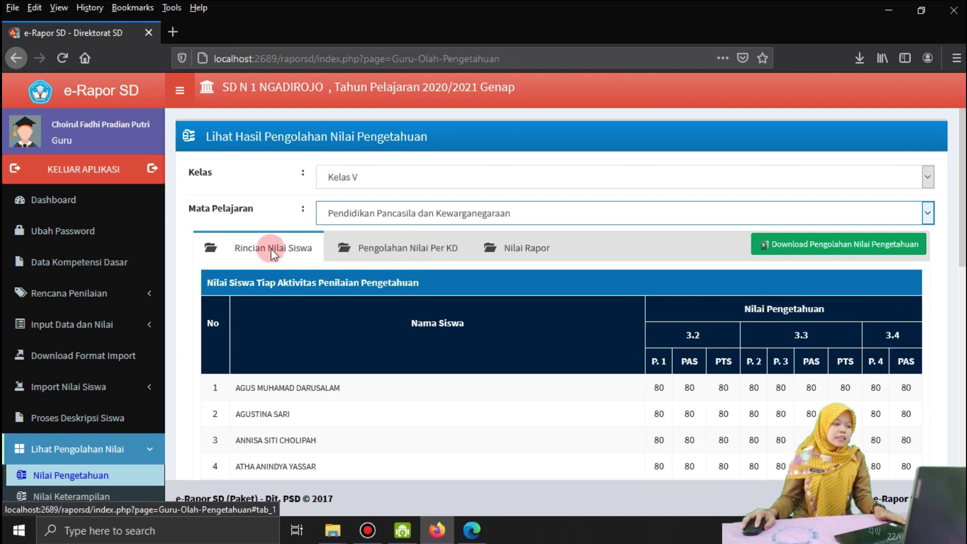
Examine the knowledge scores processed per KD and the resulting report-card knowledge scores and predicates.
click(425, 250)
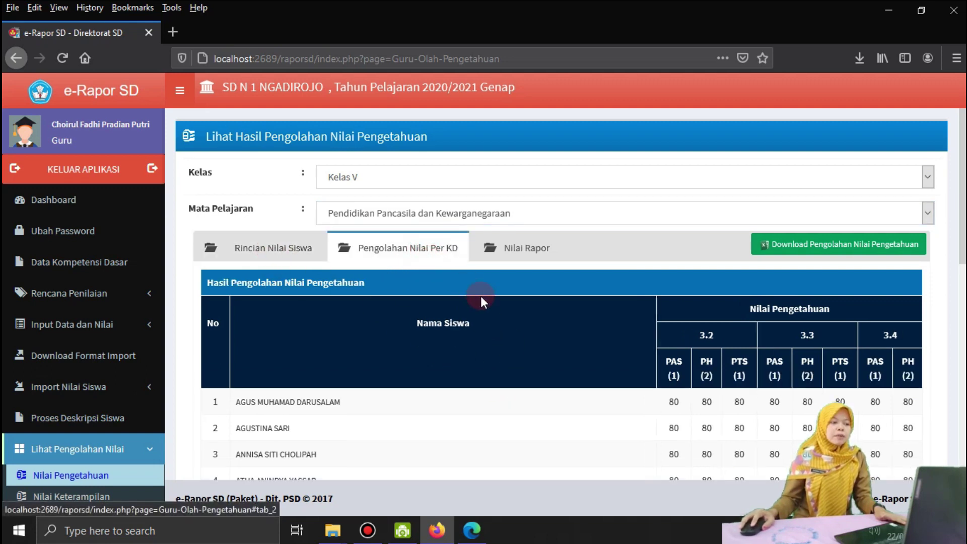
scroll(567, 336, down, 8)
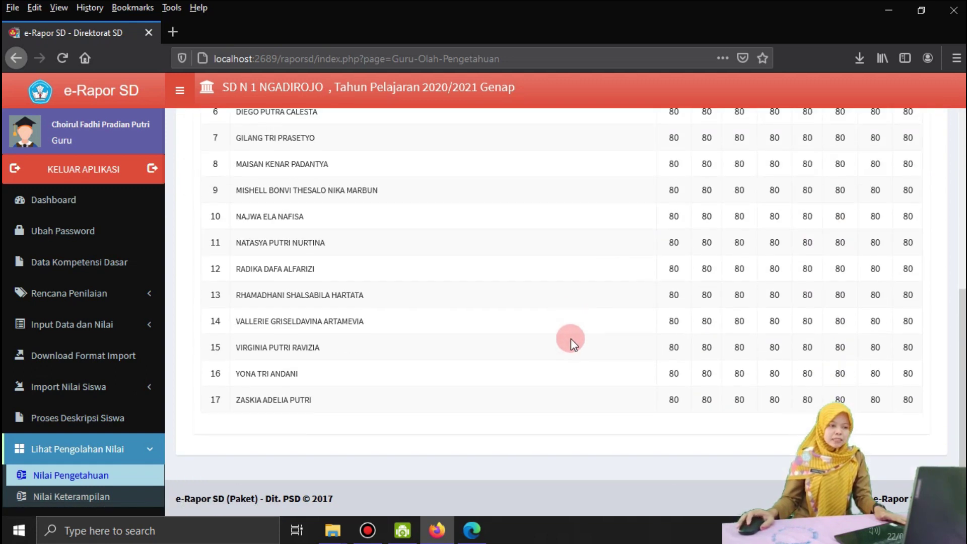
scroll(571, 339, up, 8)
click(518, 244)
scroll(712, 334, down, 4)
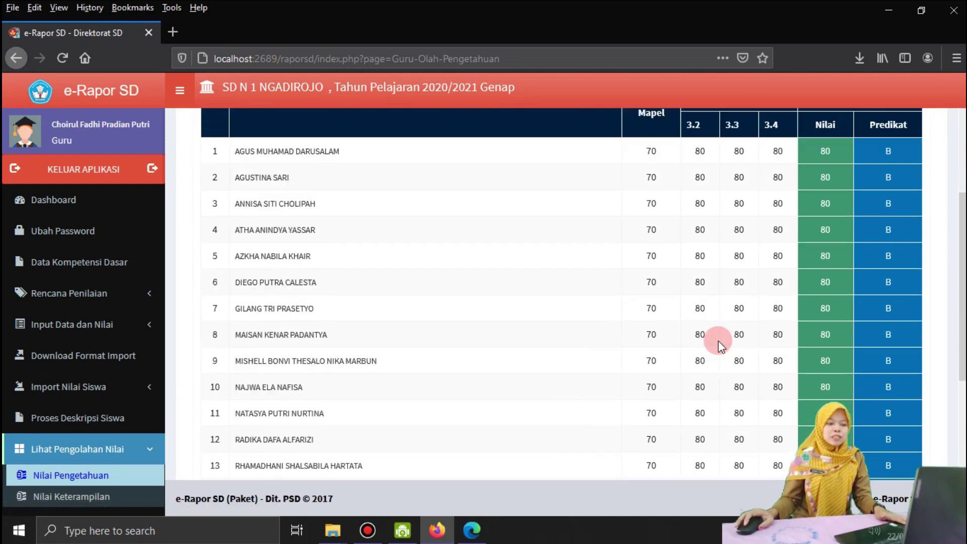
scroll(786, 324, up, 3)
scroll(909, 323, down, 6)
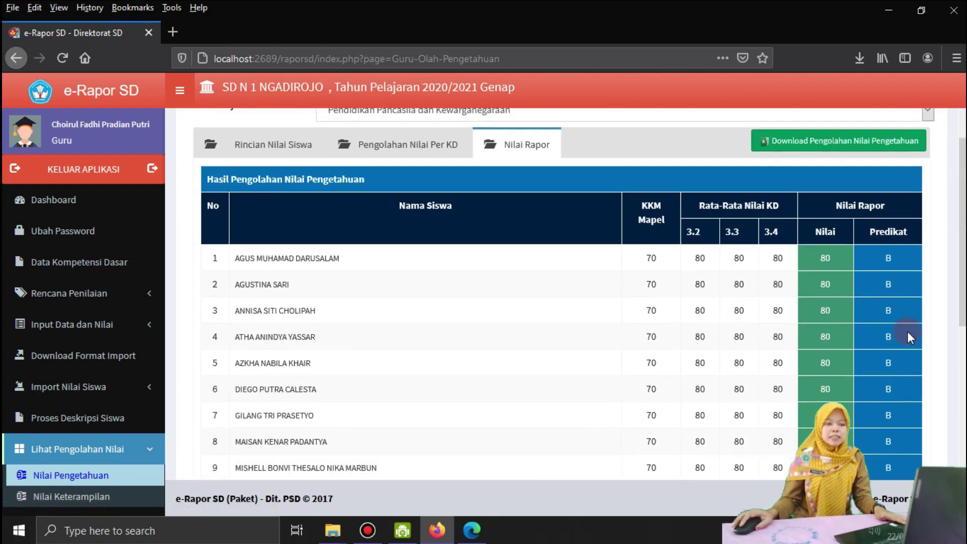
scroll(355, 383, up, 8)
scroll(355, 383, down, 2)
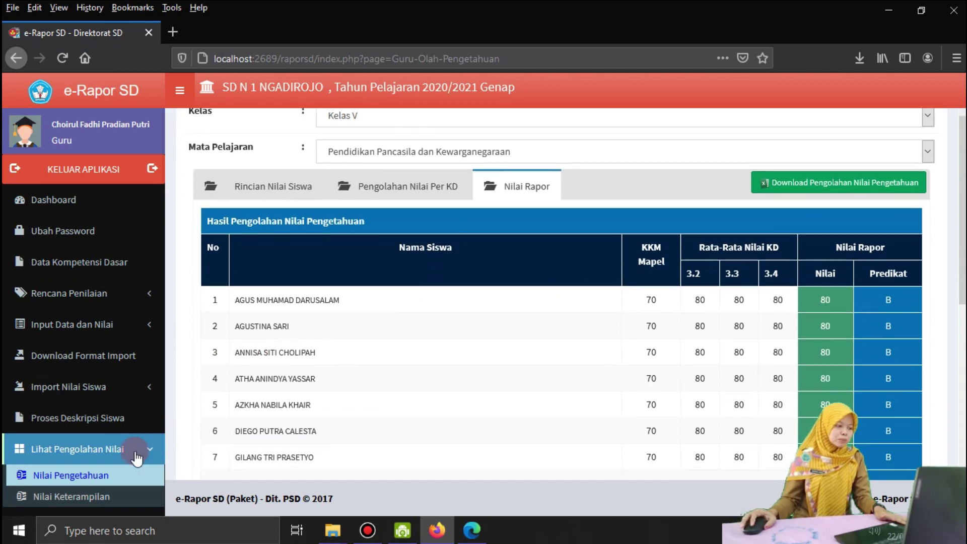
View the processed skill scores for Kelas V, Pendidikan Pancasila dan Kewarganegaraan, and examine each student's detailed scores per activity.
scroll(86, 428, down, 3)
click(76, 338)
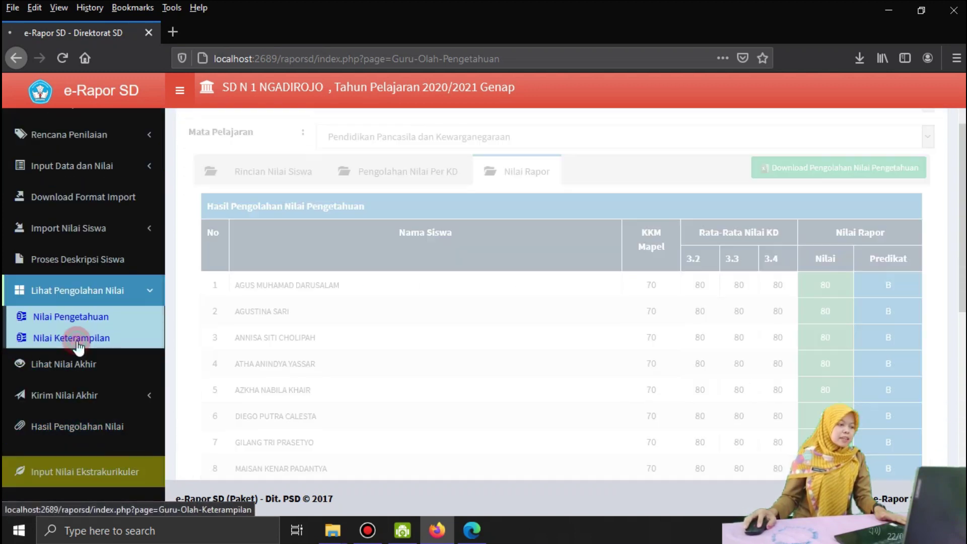
click(348, 177)
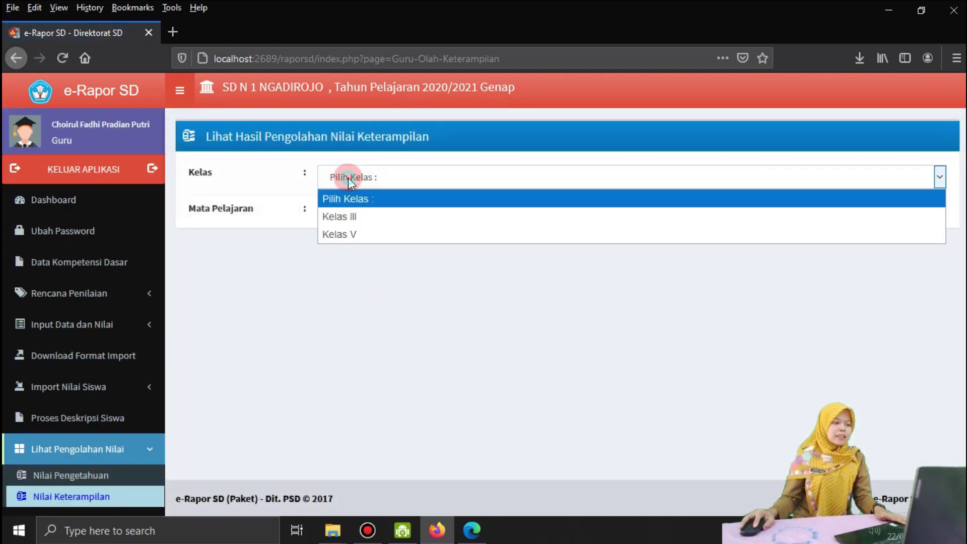
click(358, 231)
click(373, 214)
click(383, 359)
scroll(750, 319, down, 5)
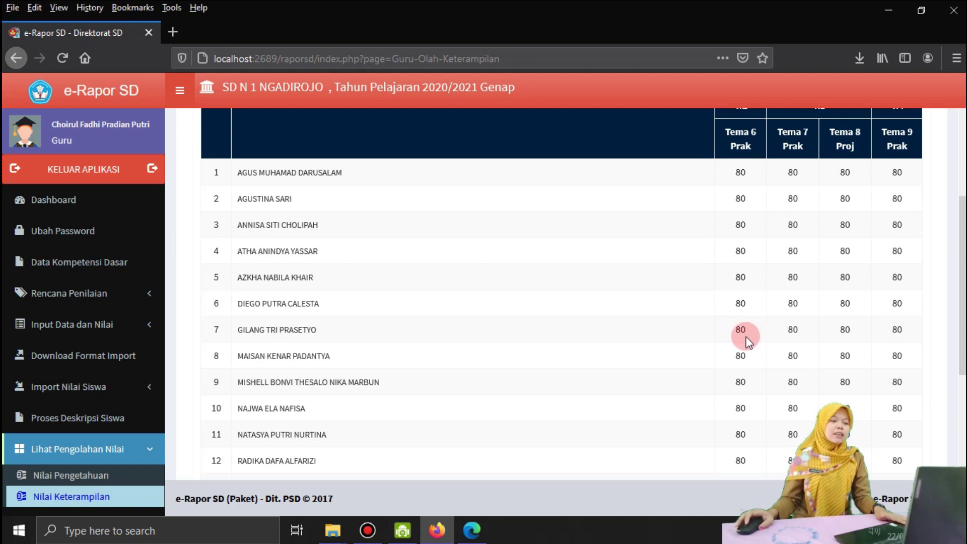
scroll(751, 320, up, 4)
scroll(718, 330, up, 1)
scroll(771, 332, down, 10)
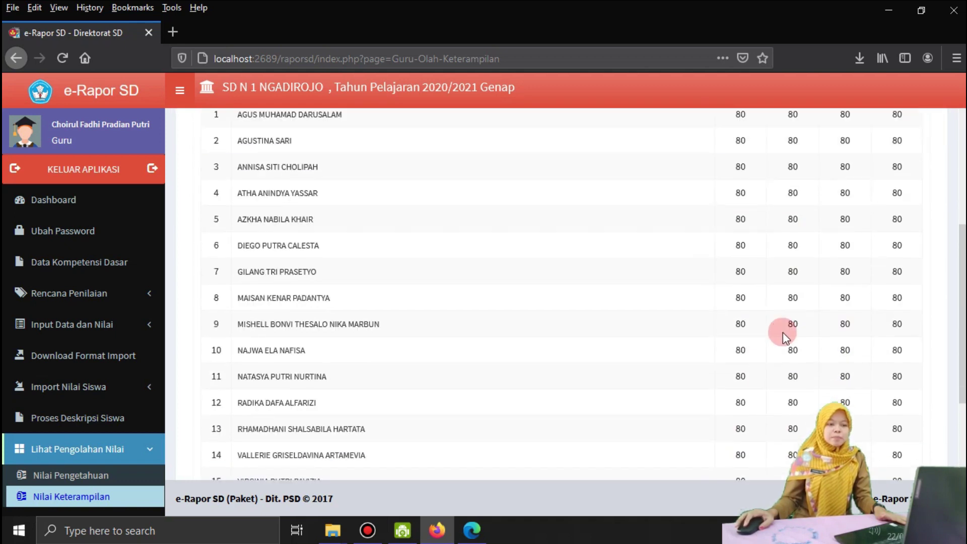
scroll(655, 327, up, 10)
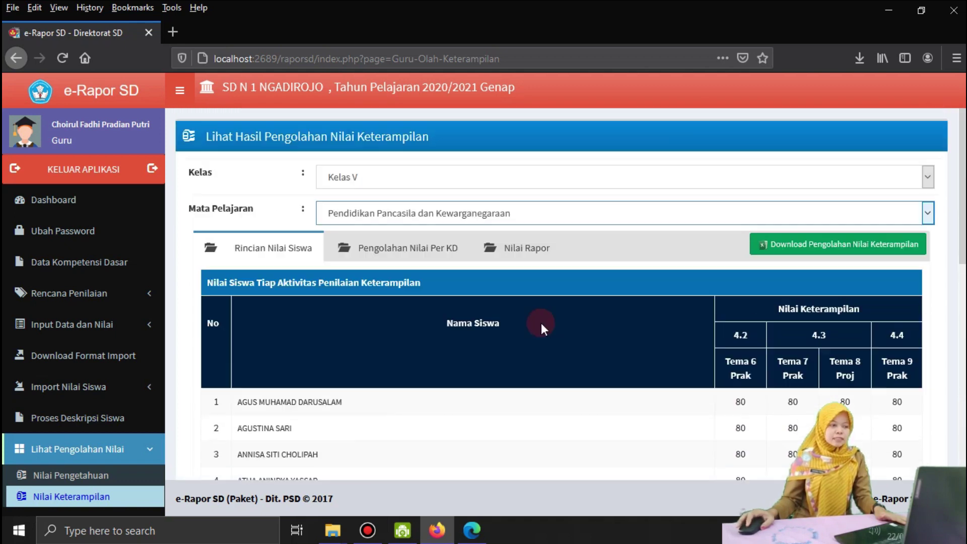
Check the skill scores processed per KD and the report-card skill scores and predicates of all students.
click(395, 247)
click(534, 248)
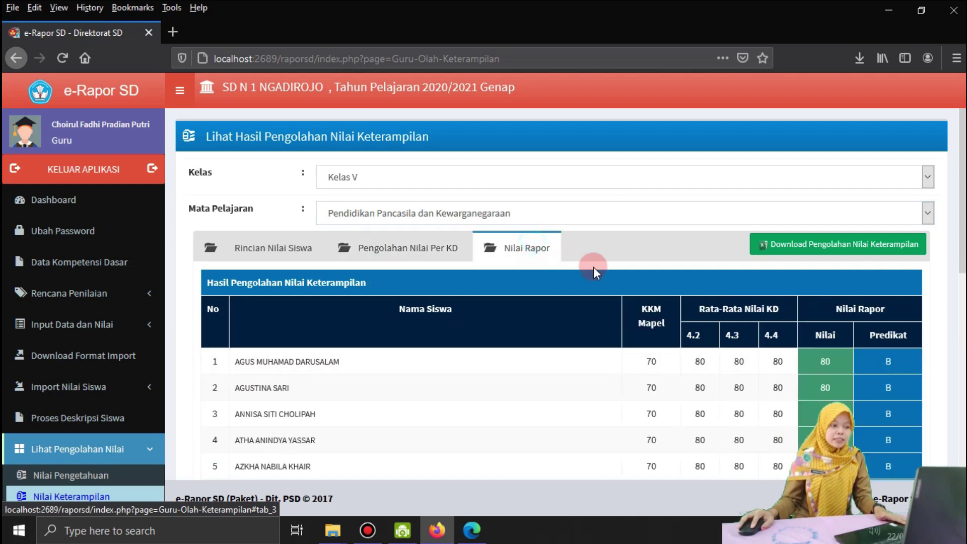
scroll(674, 317, down, 5)
scroll(136, 438, down, 3)
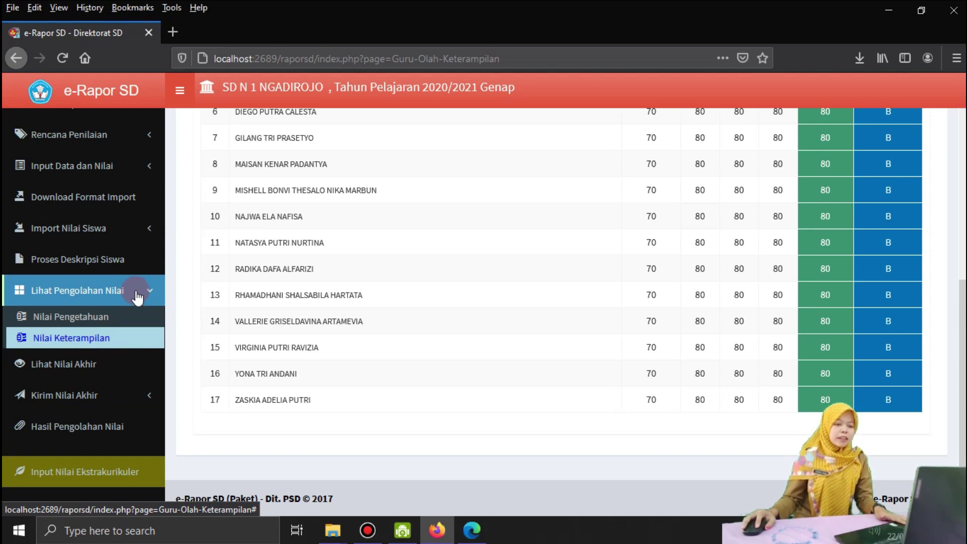
Open Lihat Nilai Akhir for Kelas V, Pendidikan Pancasila dan Kewarganegaraan, and review the students' final knowledge, skill and attitude results.
click(136, 293)
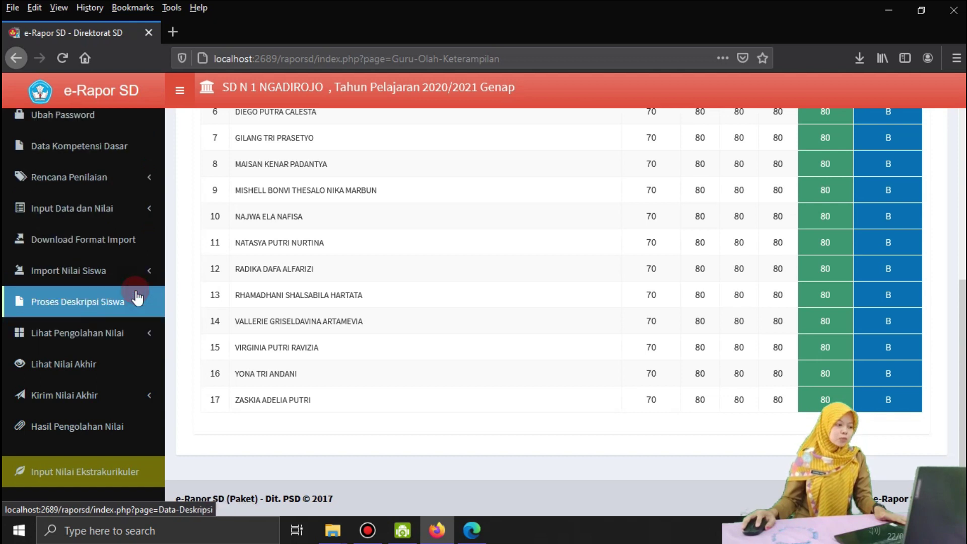
click(133, 333)
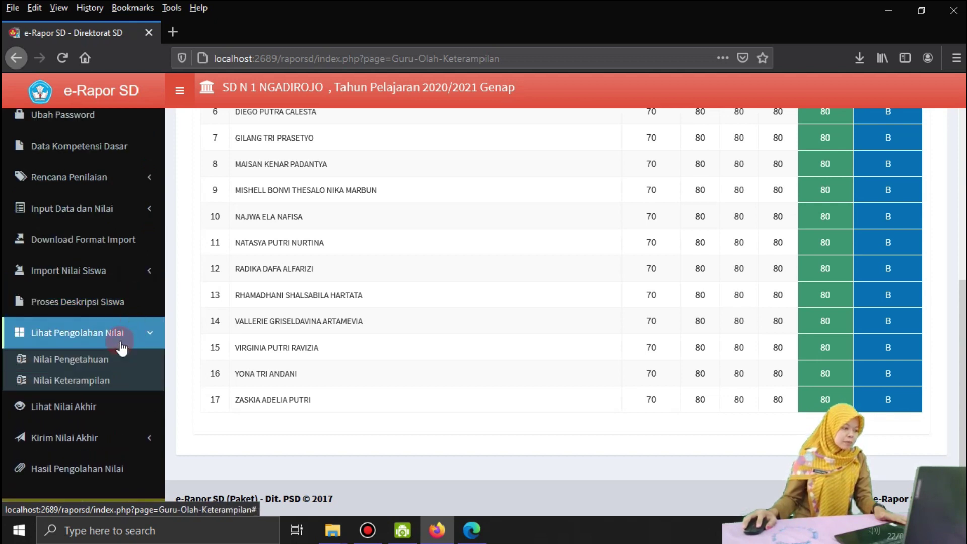
click(121, 339)
click(114, 370)
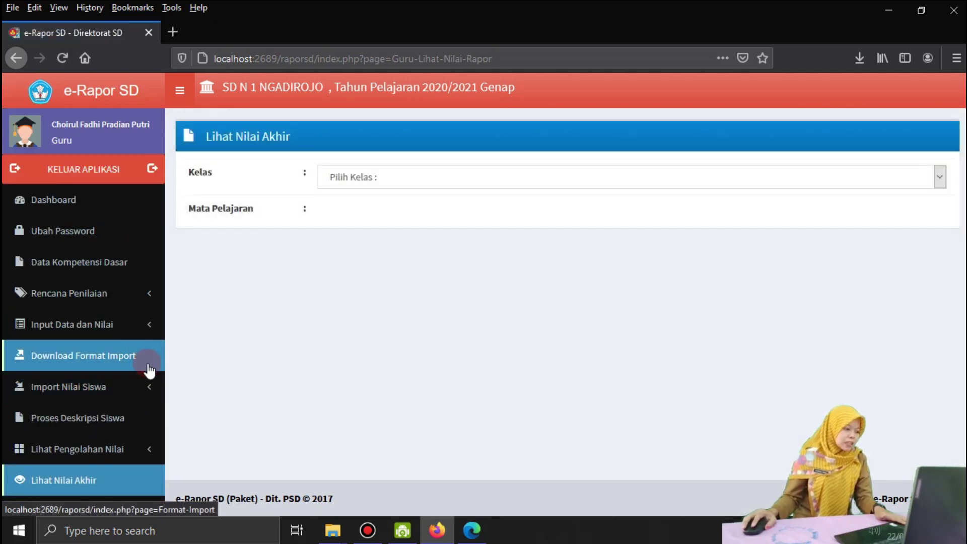
scroll(146, 371, down, 3)
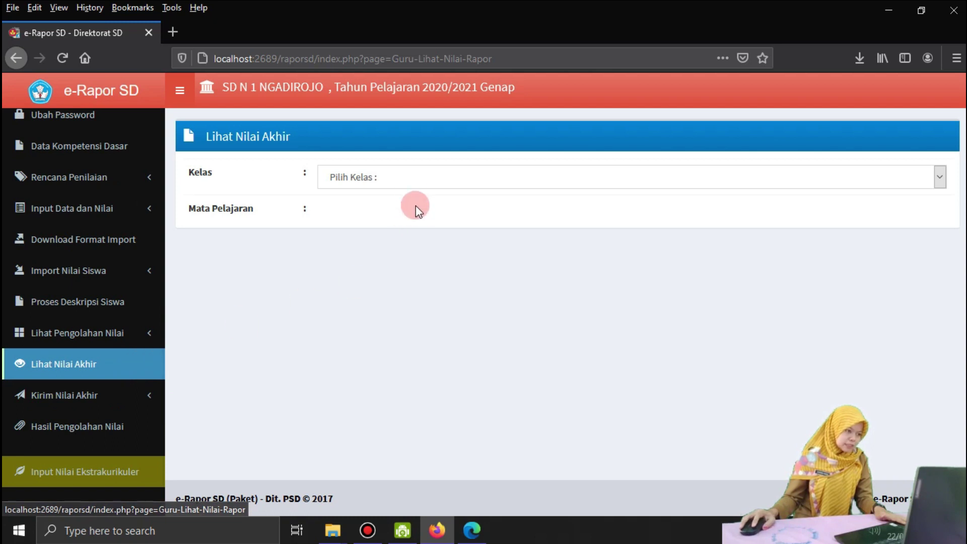
click(401, 176)
click(401, 237)
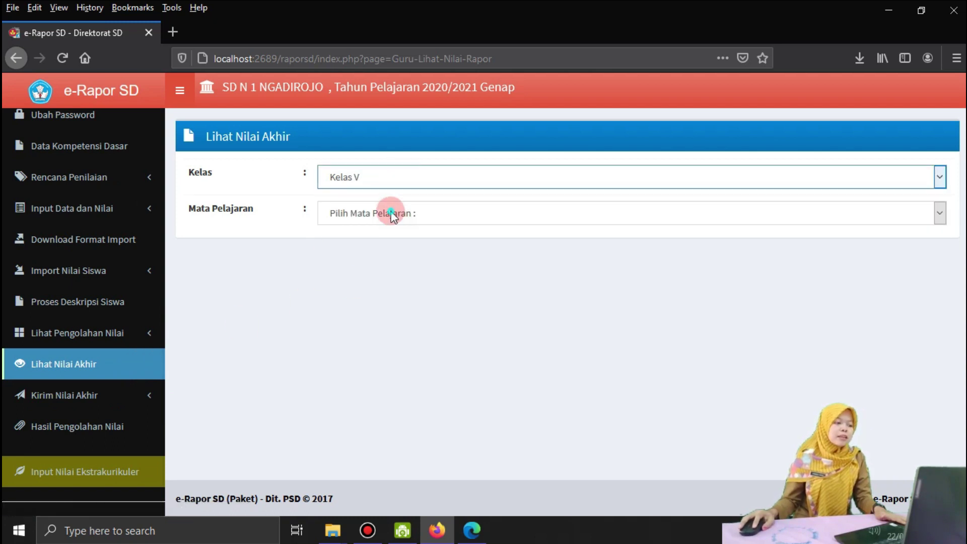
click(388, 212)
click(383, 357)
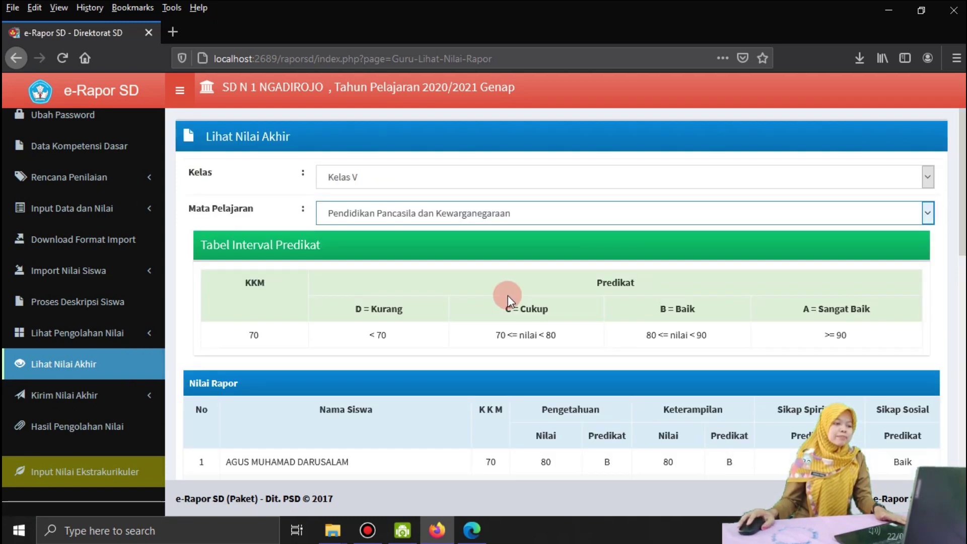
scroll(509, 297, down, 5)
scroll(492, 303, down, 3)
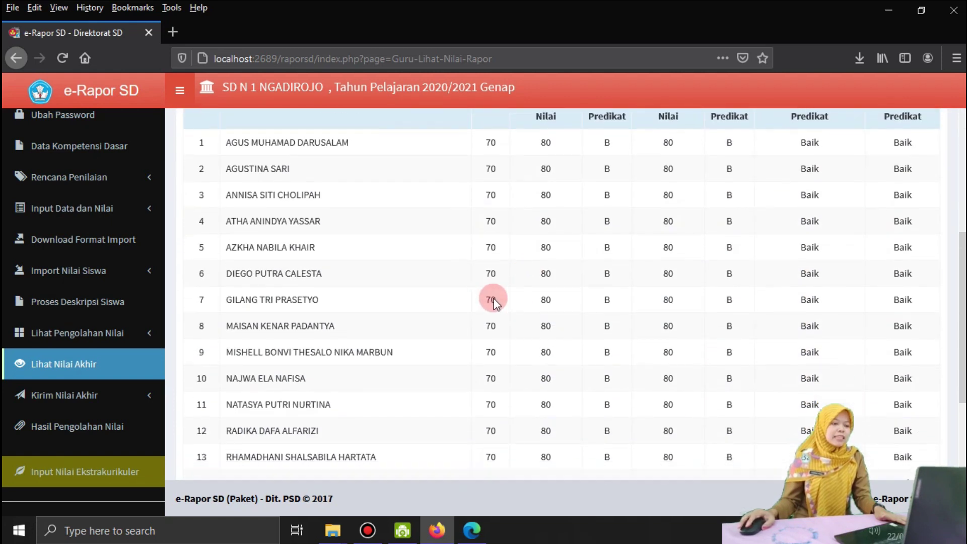
scroll(282, 396, up, 9)
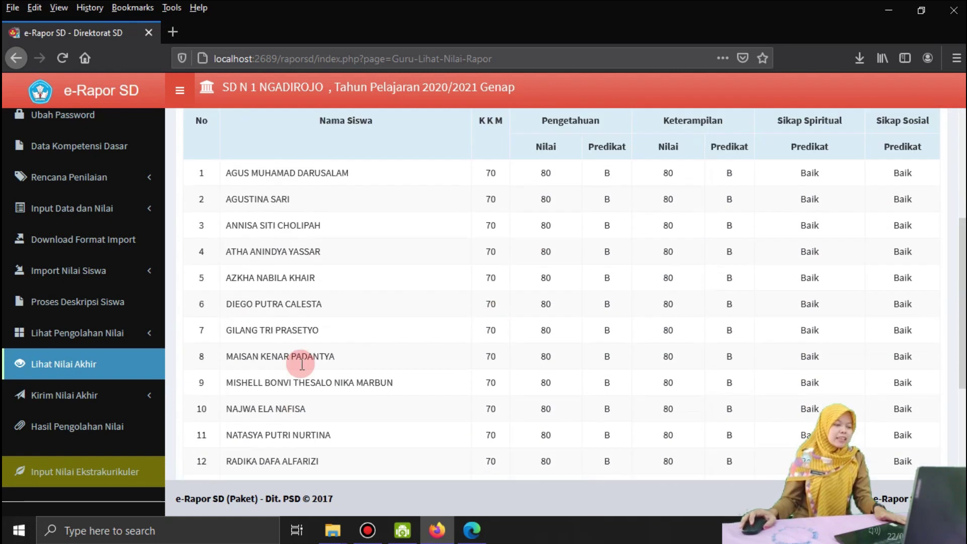
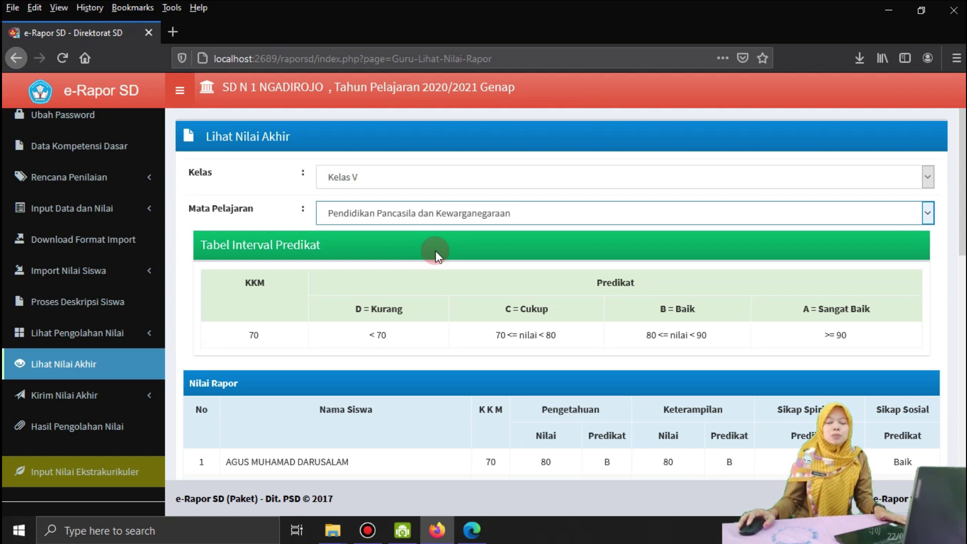
Open the Kirim Nilai Akhir page for sending the final scores.
scroll(428, 257, down, 2)
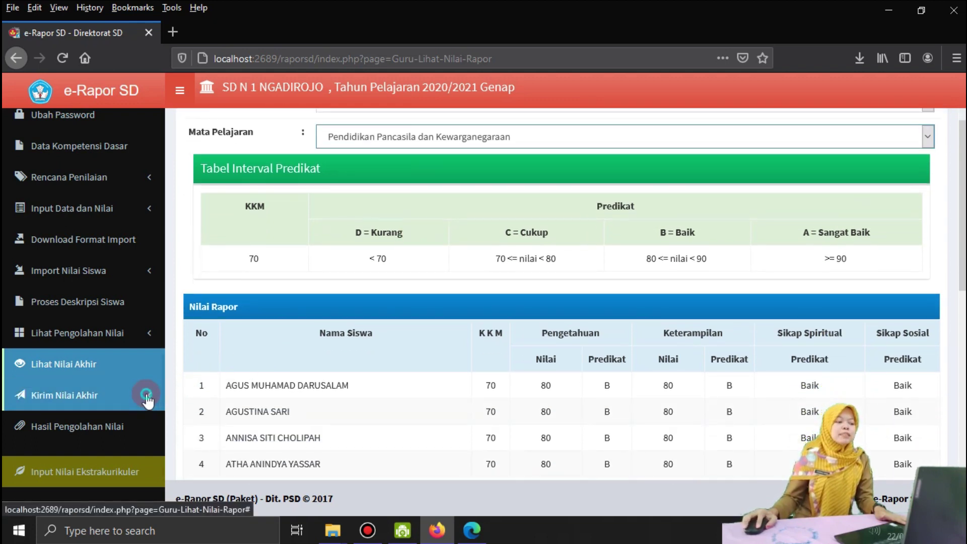
click(149, 399)
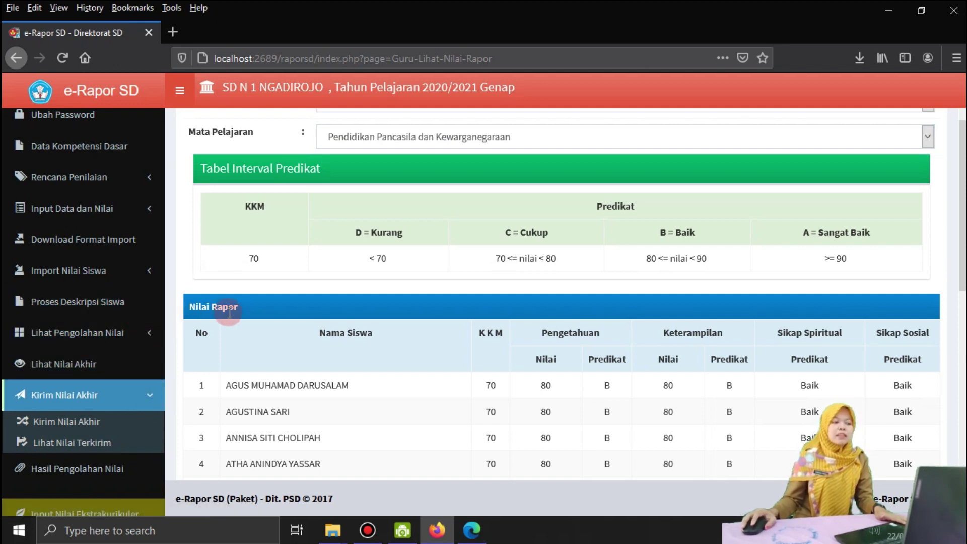
click(96, 421)
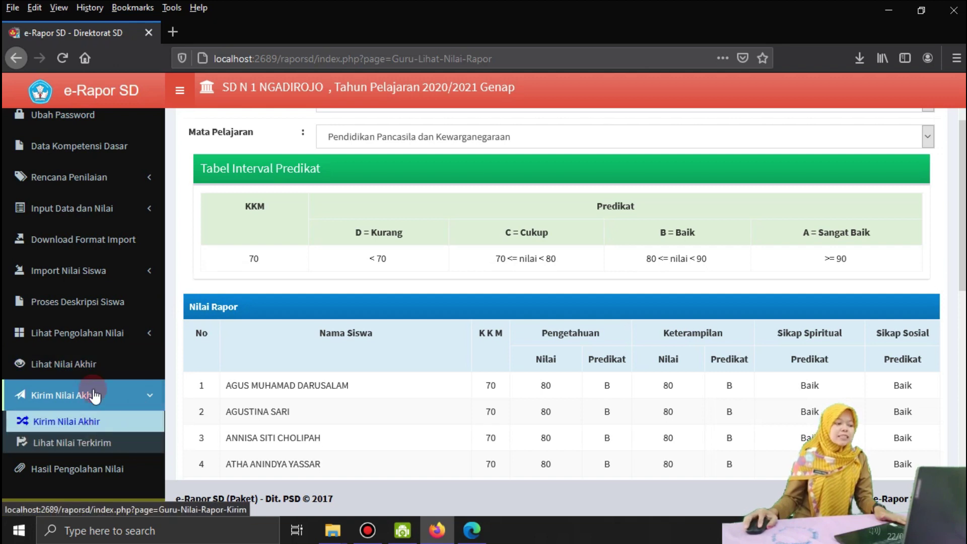
scroll(65, 403, down, 2)
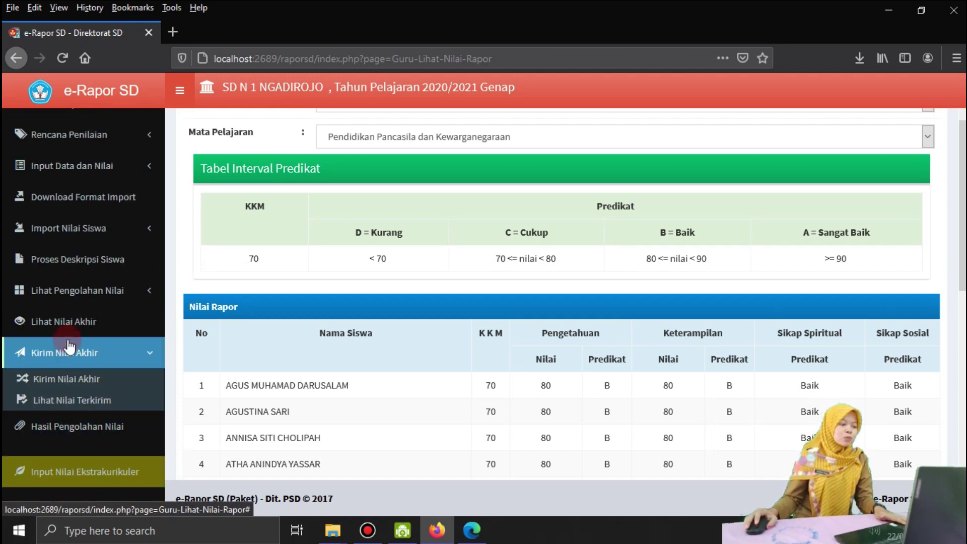
click(84, 357)
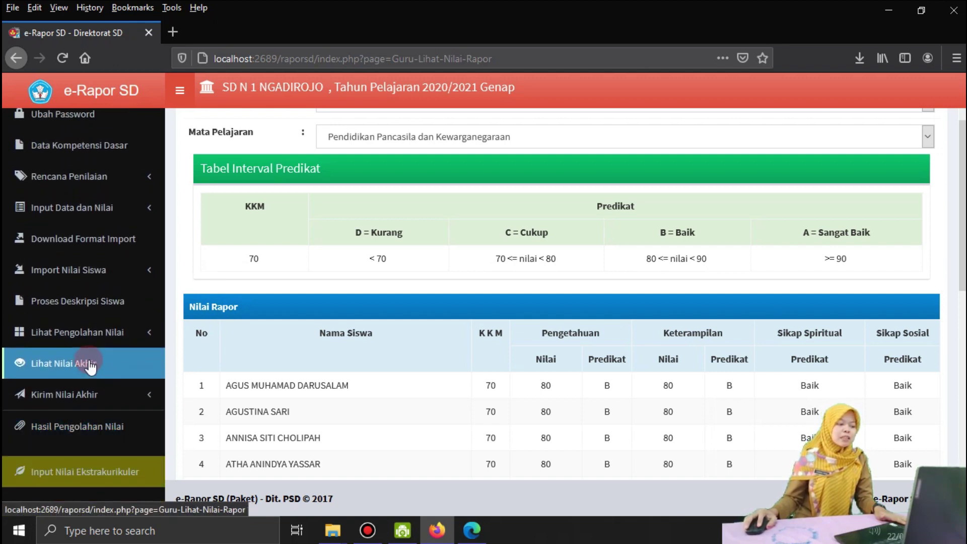
click(112, 395)
click(81, 383)
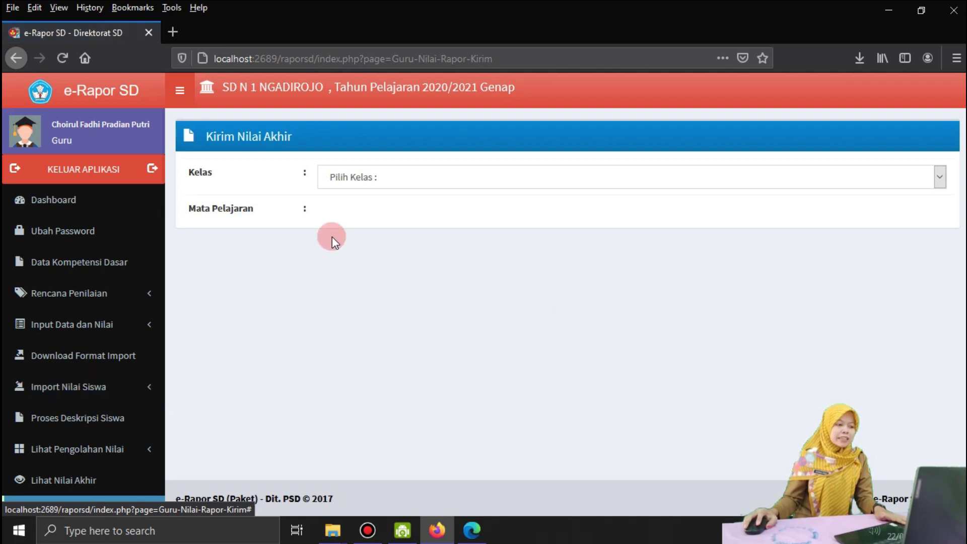
Load the final scores for Kelas V, Pendidikan Pancasila dan Kewarganegaraan.
click(346, 206)
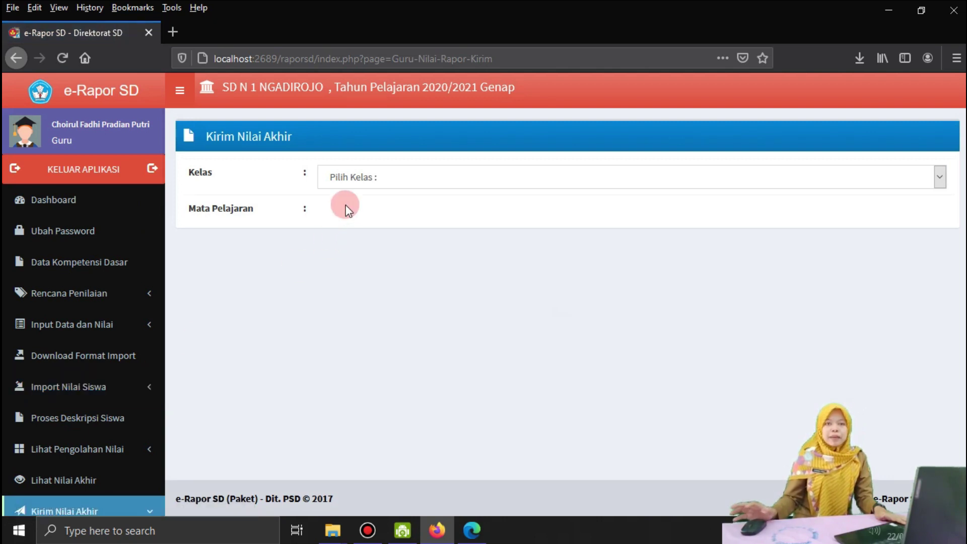
click(351, 179)
click(359, 234)
click(362, 211)
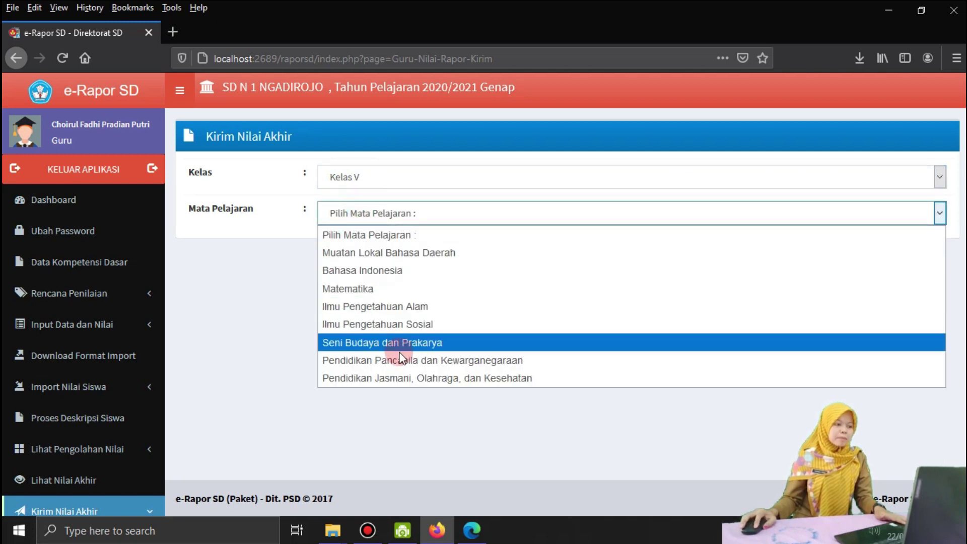
click(401, 356)
Review the report-card scores of all listed students, send them as final scores and dismiss the confirmation.
scroll(450, 309, down, 10)
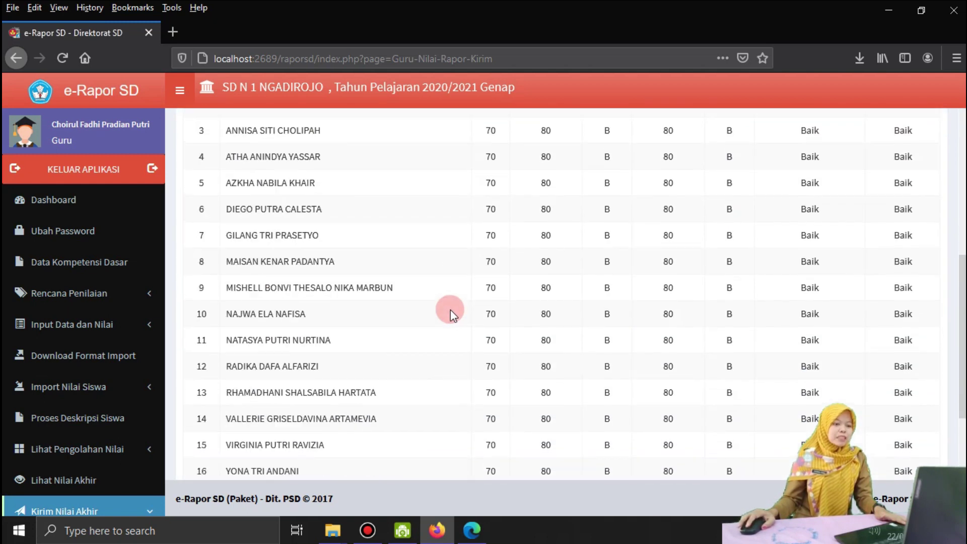
click(892, 358)
click(902, 415)
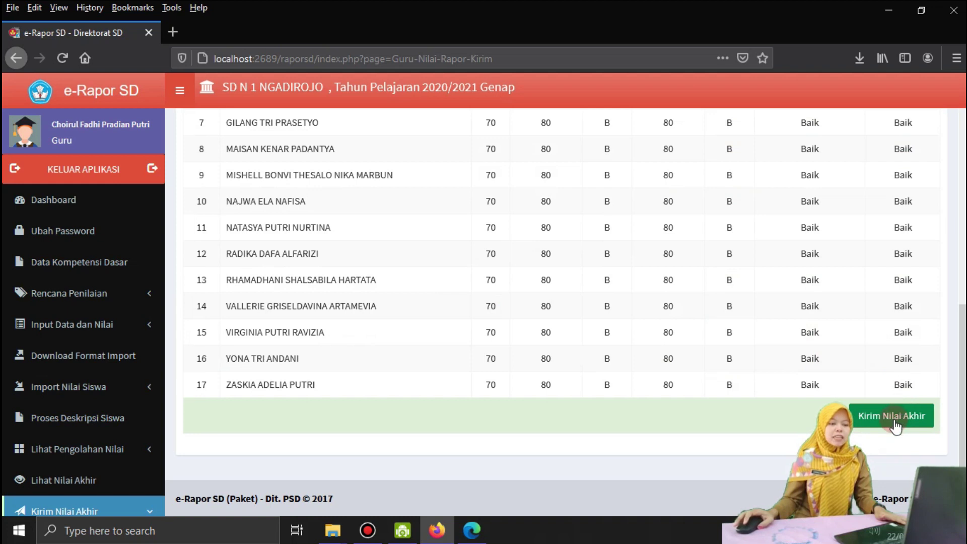
scroll(739, 304, down, 4)
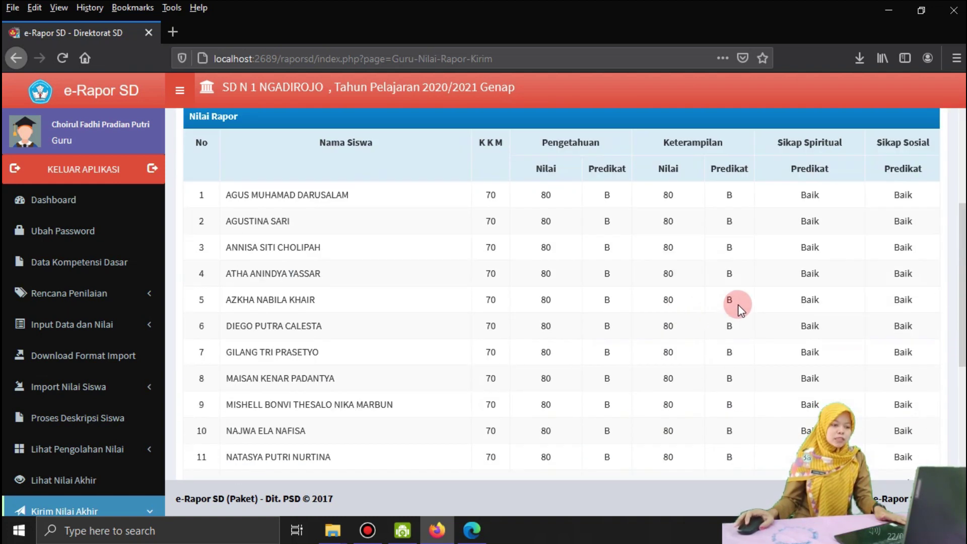
scroll(761, 237, down, 2)
scroll(625, 255, up, 6)
scroll(538, 266, down, 7)
scroll(532, 279, up, 5)
scroll(517, 283, down, 5)
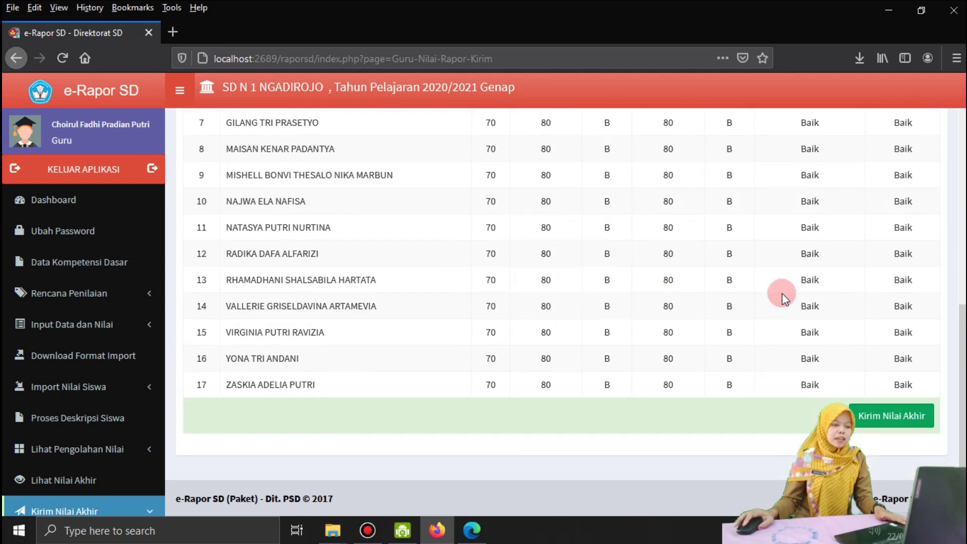
click(911, 419)
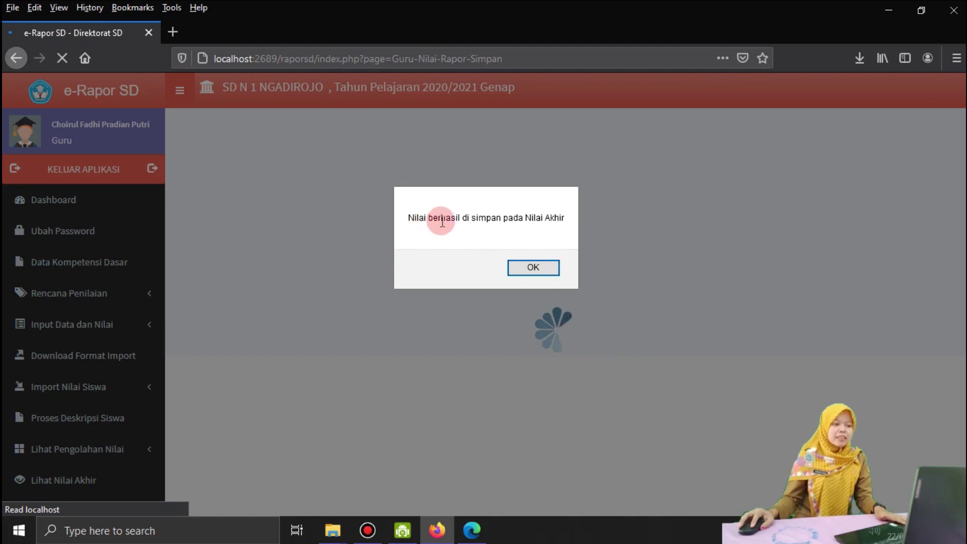
click(534, 268)
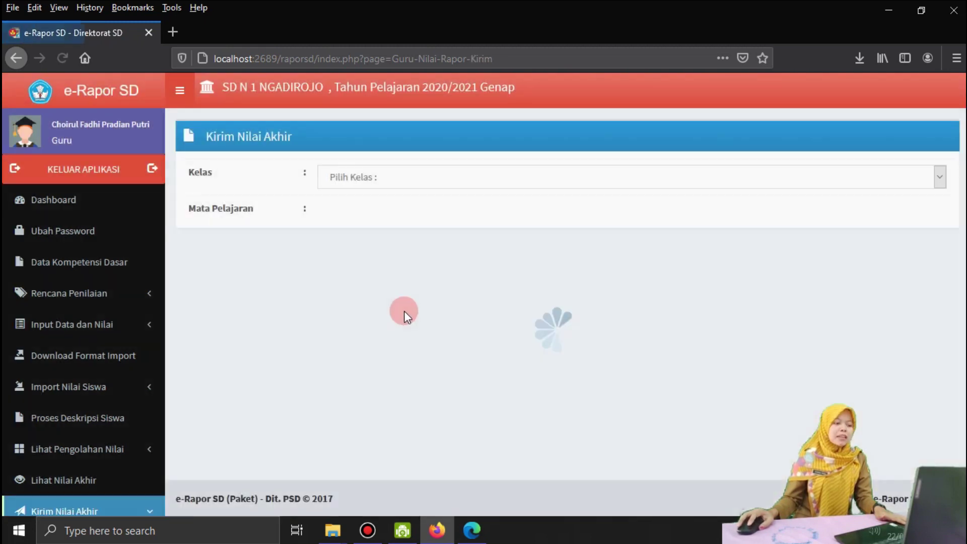
Open Lihat Nilai Terkirim for Kelas V, Pendidikan Pancasila dan Kewarganegaraan, and review the final scores that were sent.
scroll(73, 342, down, 3)
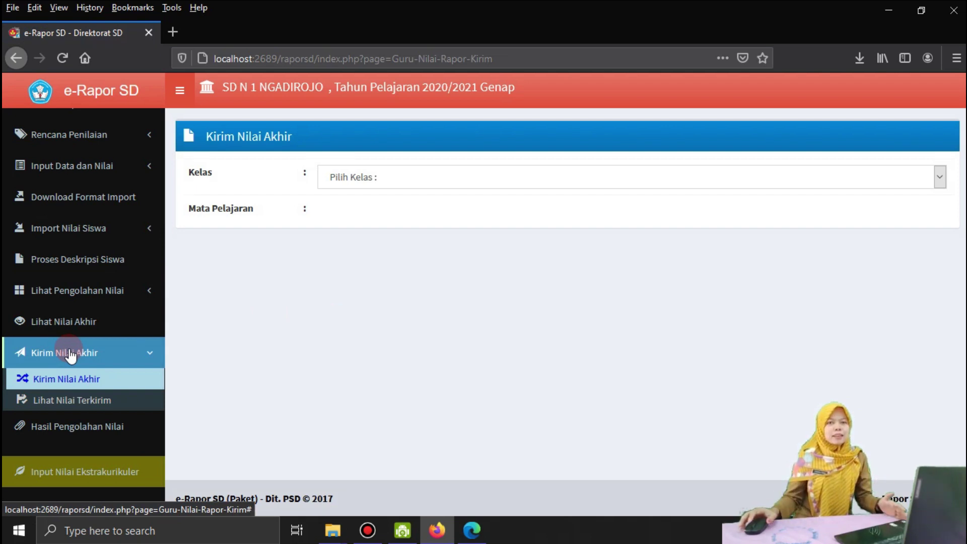
click(72, 401)
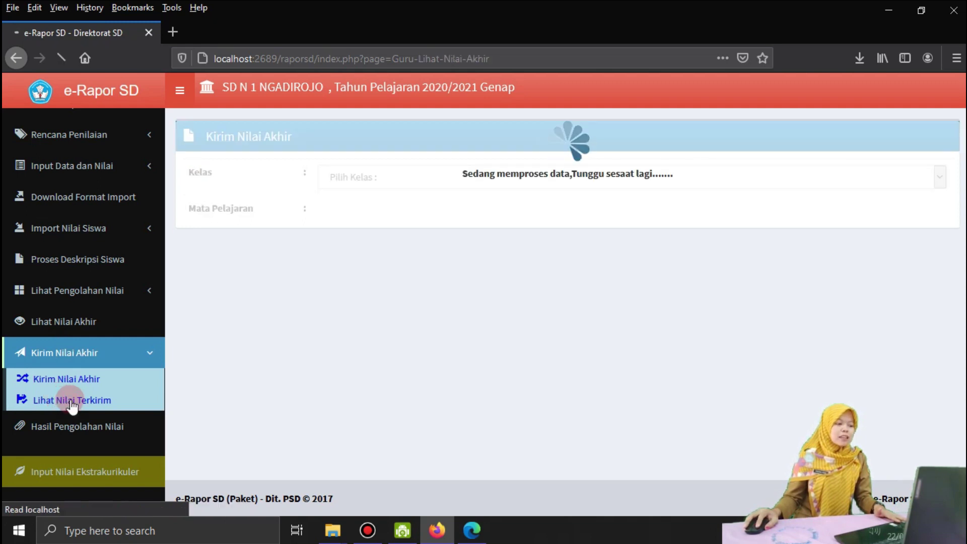
click(400, 179)
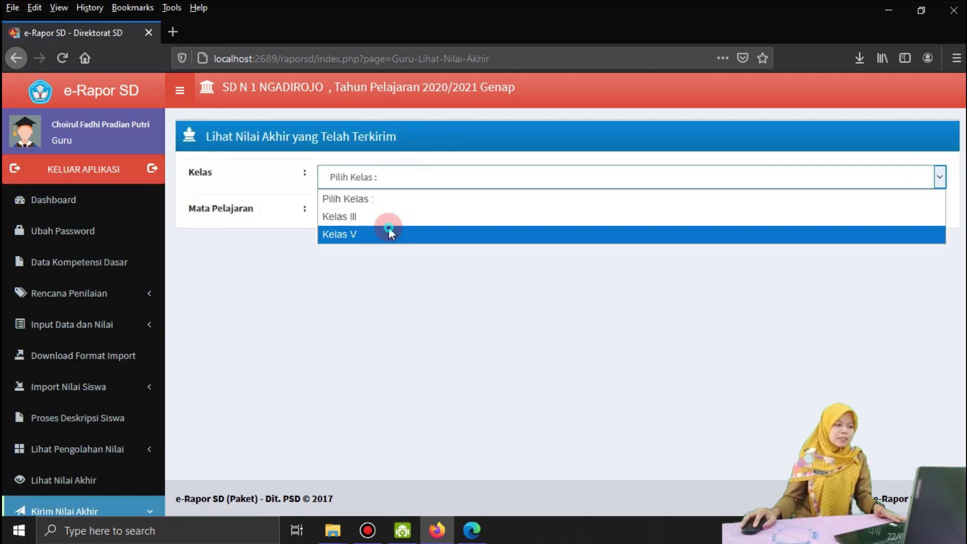
click(390, 233)
click(395, 211)
click(409, 357)
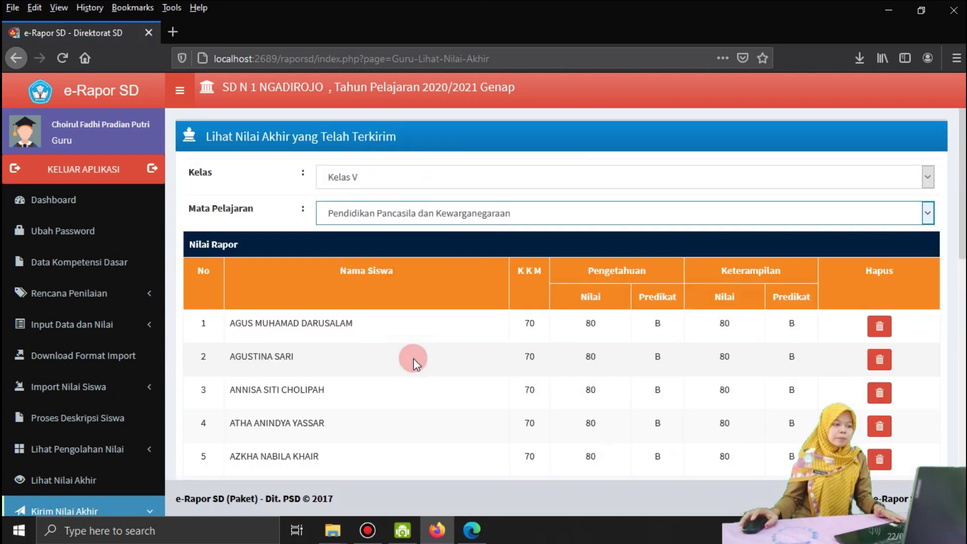
scroll(579, 302, down, 8)
scroll(579, 301, up, 8)
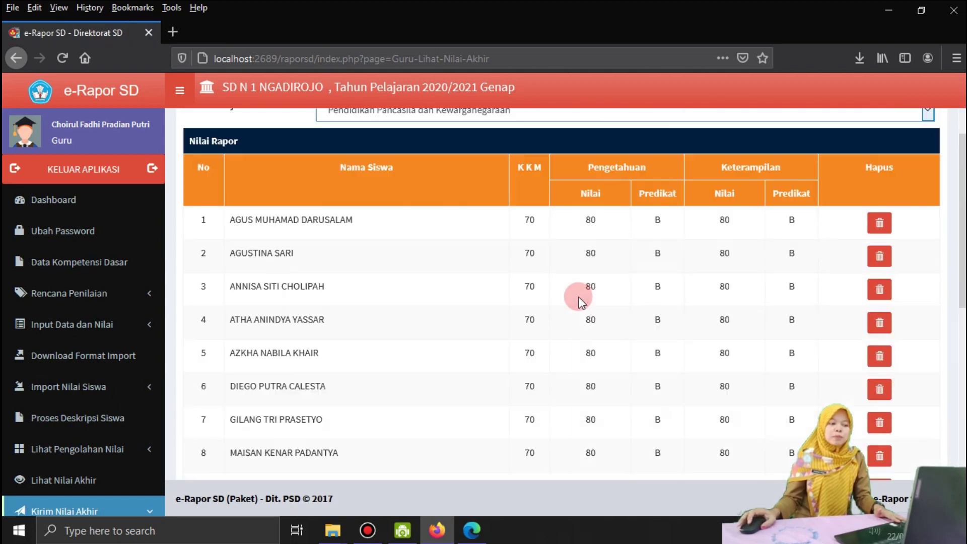
Check the sent scores for Matematika, and return to Pendidikan Pancasila dan Kewarganegaraan to review its student scores again.
click(497, 222)
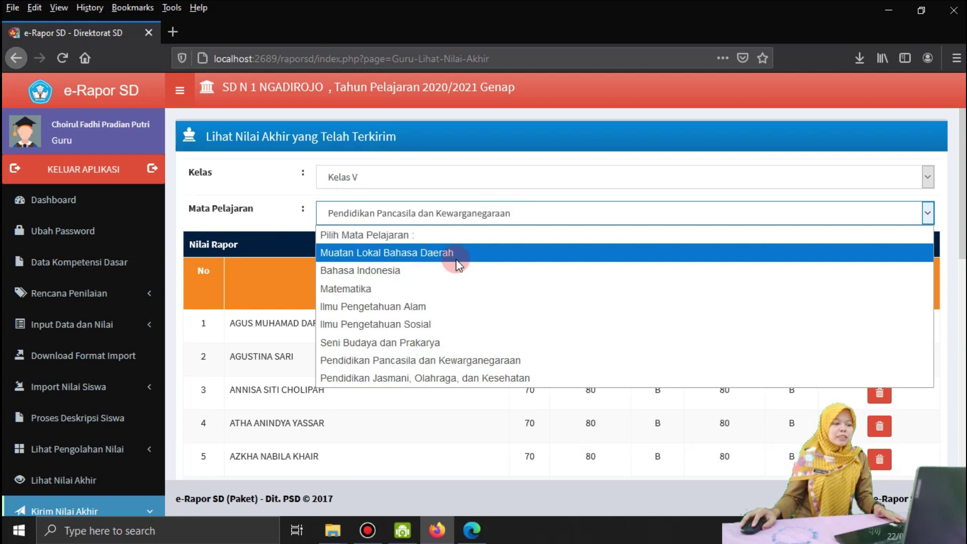
click(450, 290)
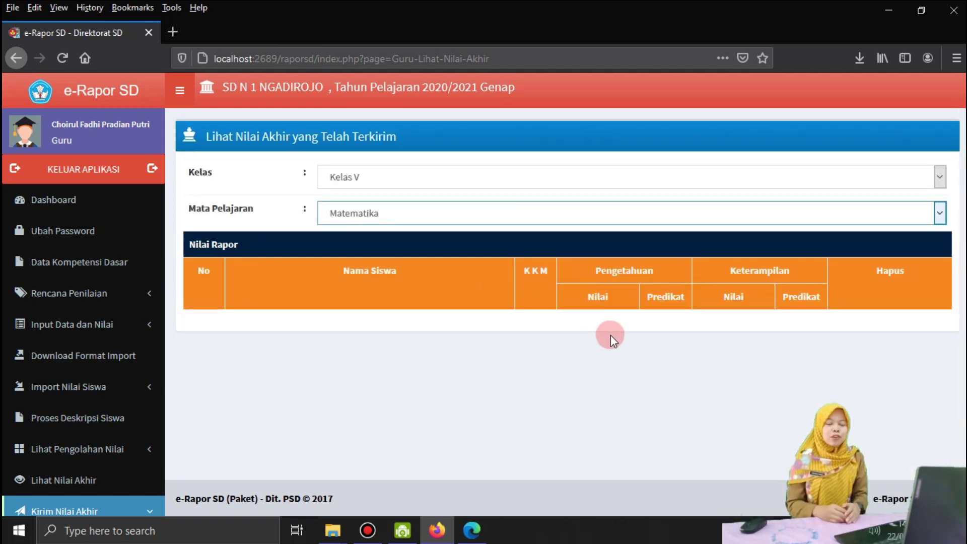
click(528, 218)
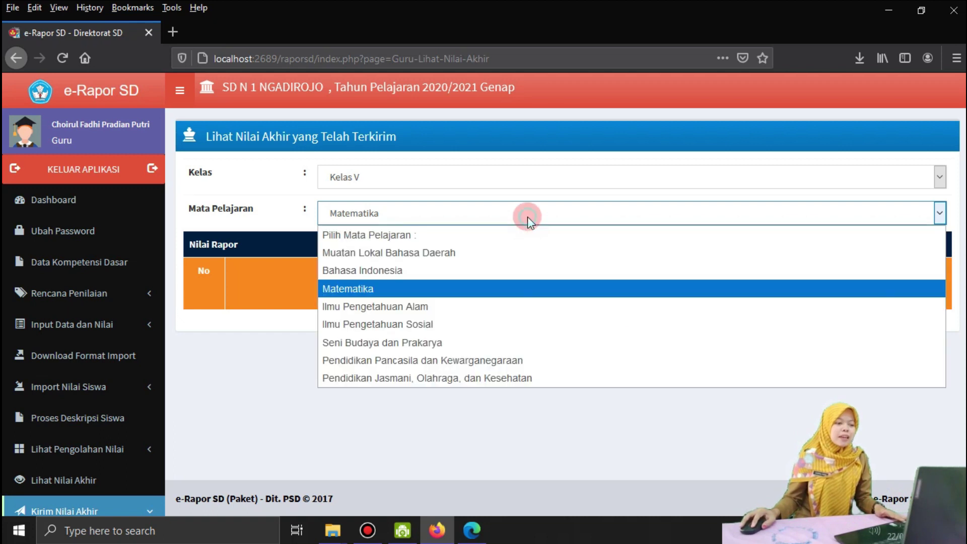
click(515, 359)
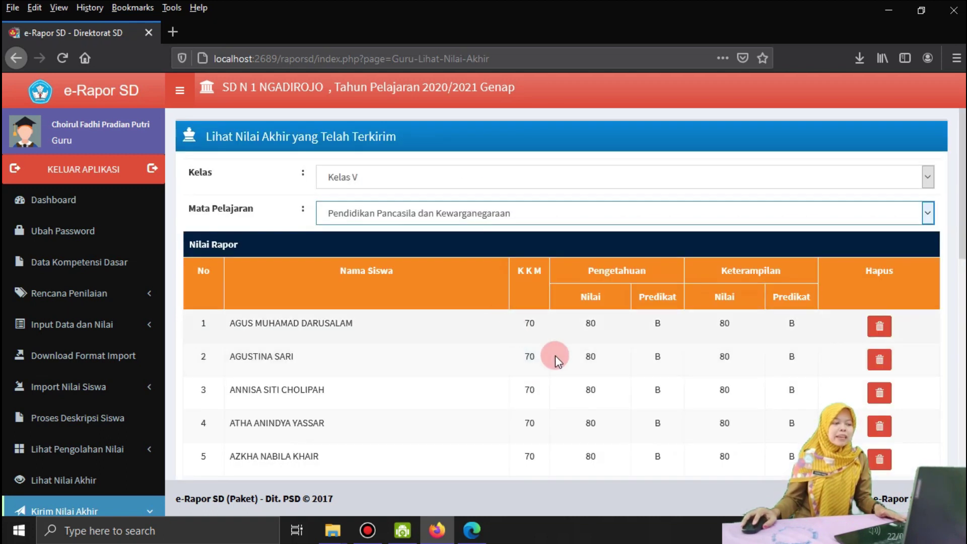
scroll(559, 355, down, 2)
scroll(559, 355, down, 3)
scroll(558, 356, up, 5)
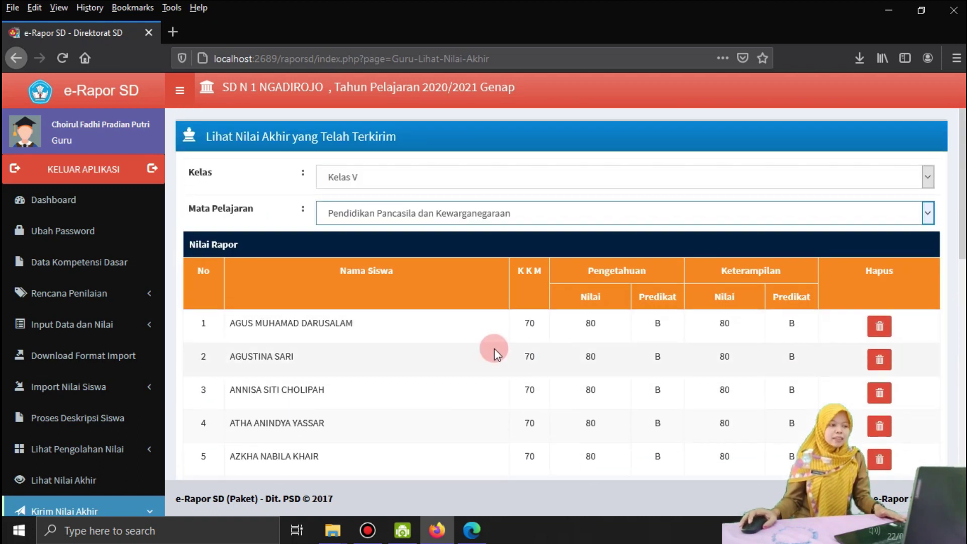
scroll(313, 332, down, 5)
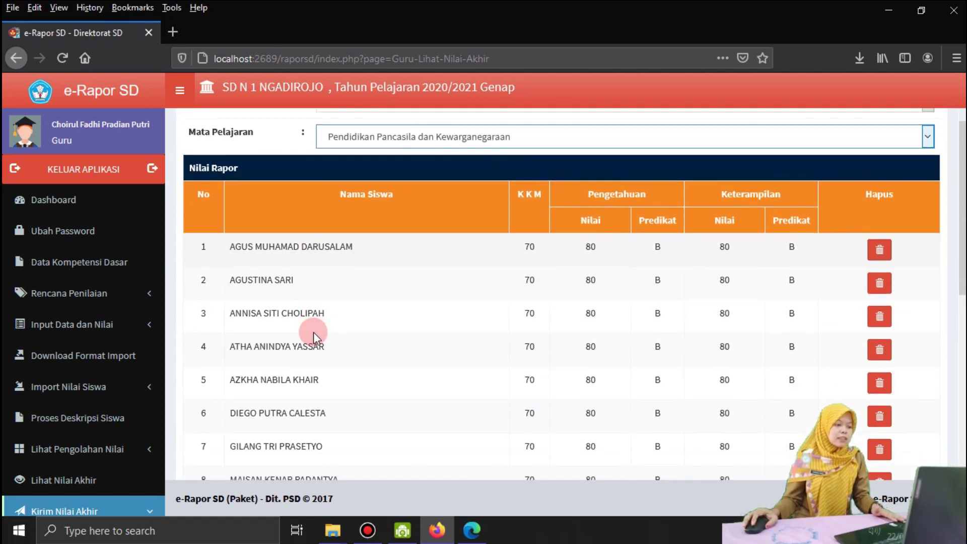
scroll(311, 338, down, 3)
View Hasil Pengolahan Nilai for Kelas V, Pendidikan Pancasila dan Kewarganegaraan, and examine each student's semester 1, semester 2 and average scores.
click(64, 353)
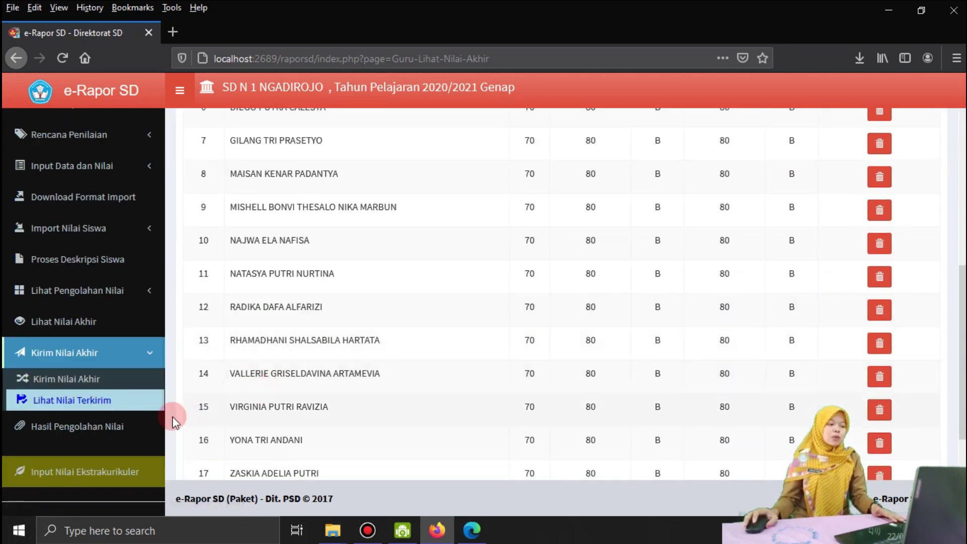
click(108, 426)
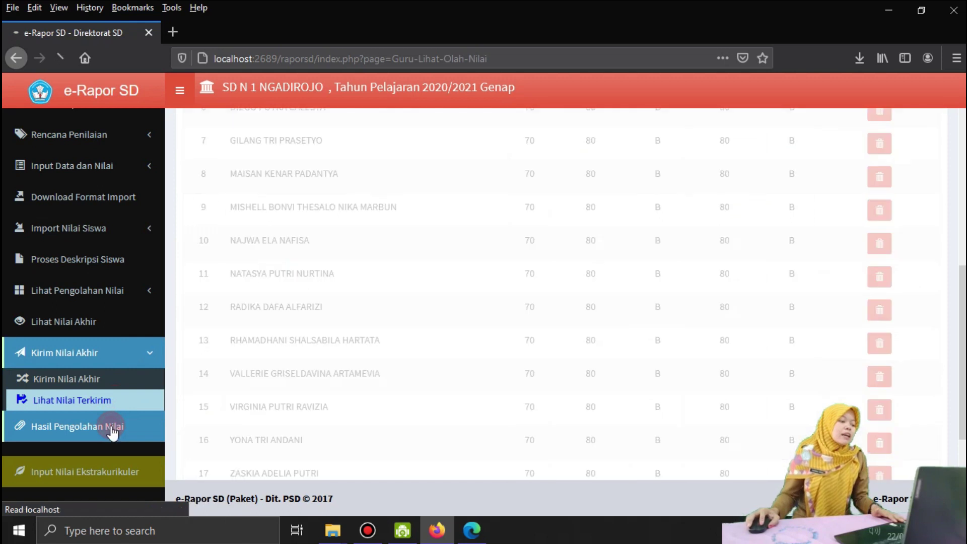
click(388, 188)
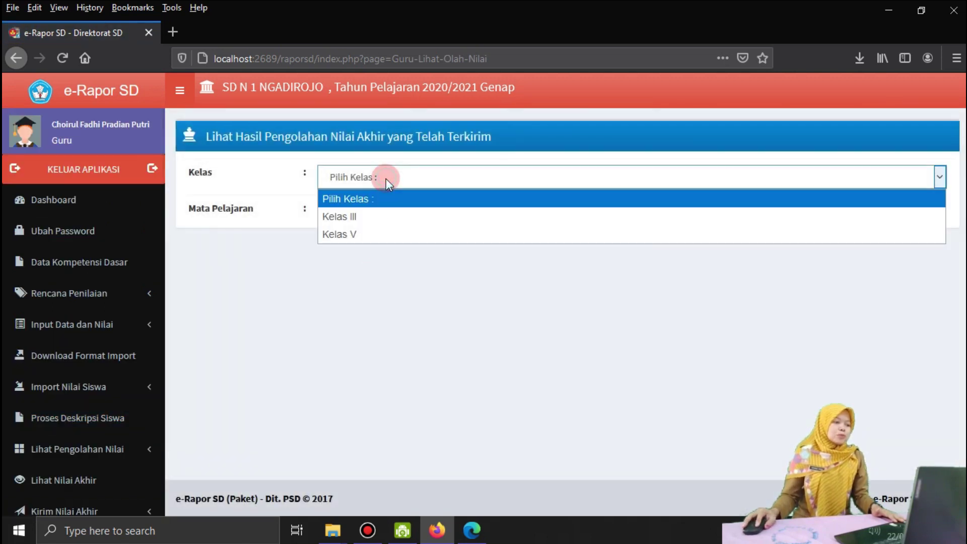
click(380, 229)
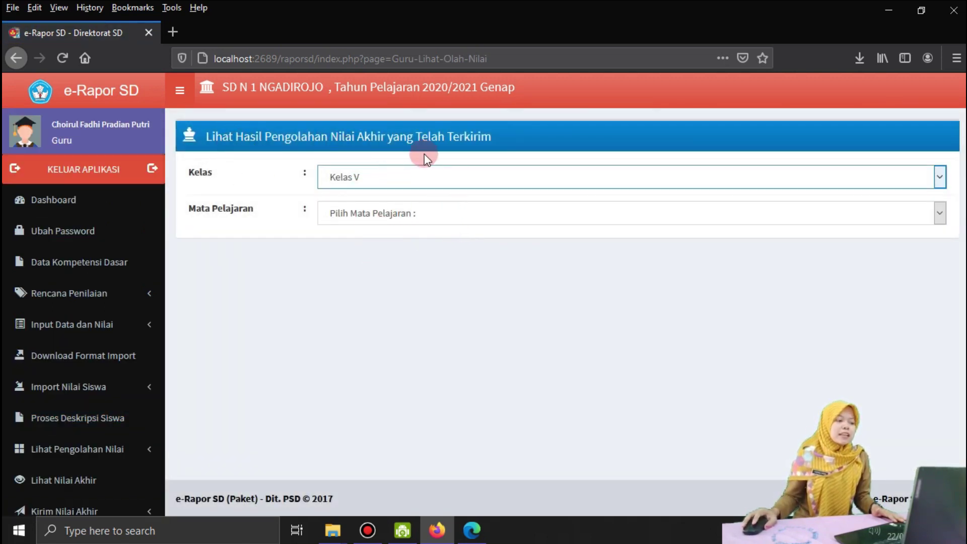
click(403, 209)
click(423, 361)
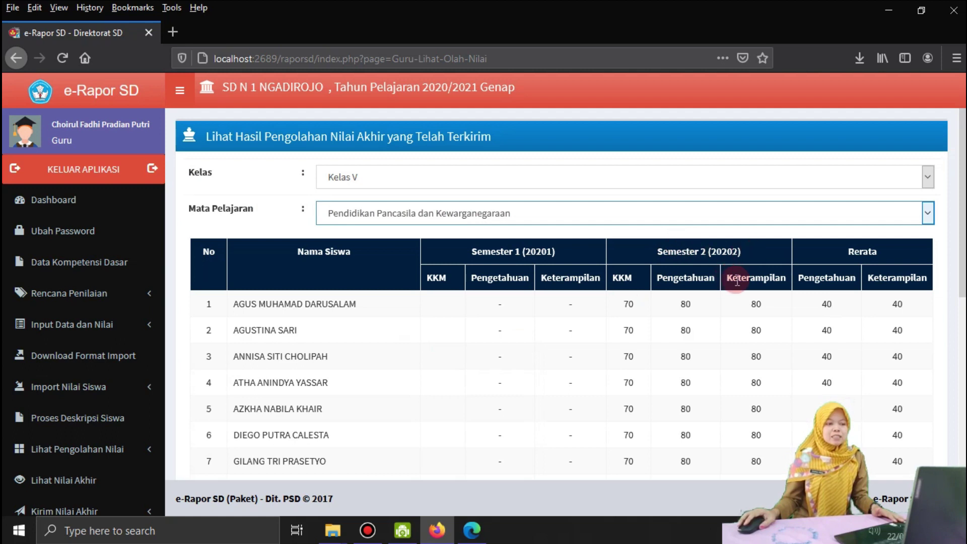
scroll(786, 231, down, 2)
scroll(745, 261, down, 5)
scroll(706, 262, up, 5)
scroll(673, 228, down, 4)
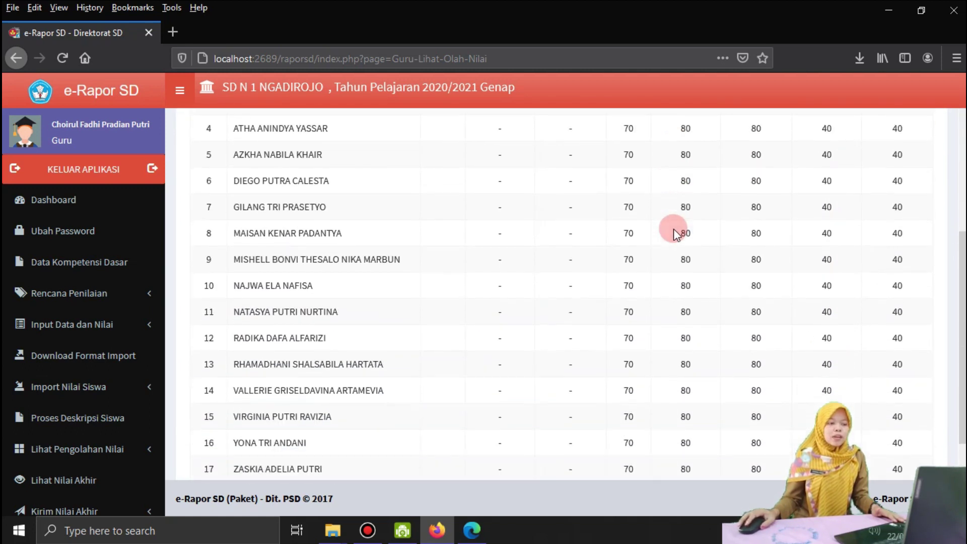
scroll(101, 448, down, 2)
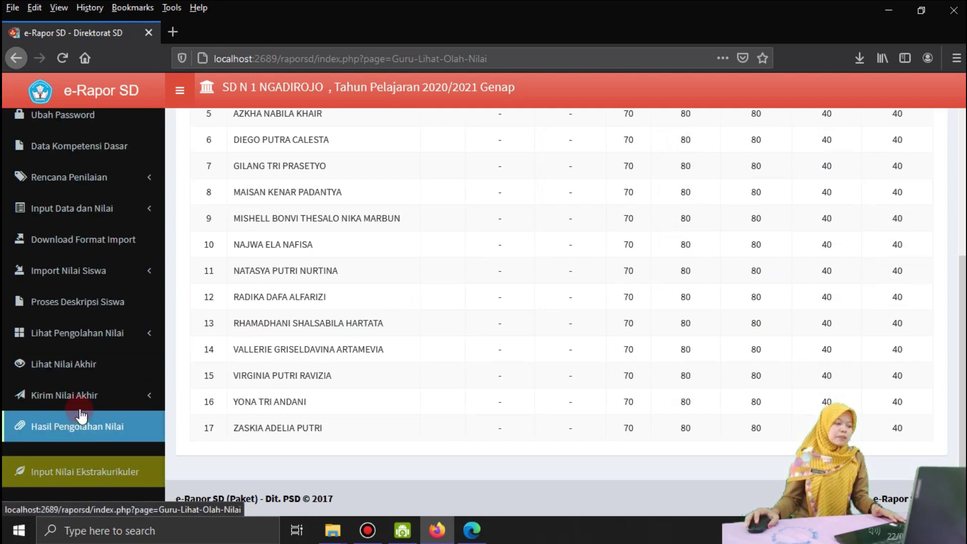
scroll(81, 403, up, 2)
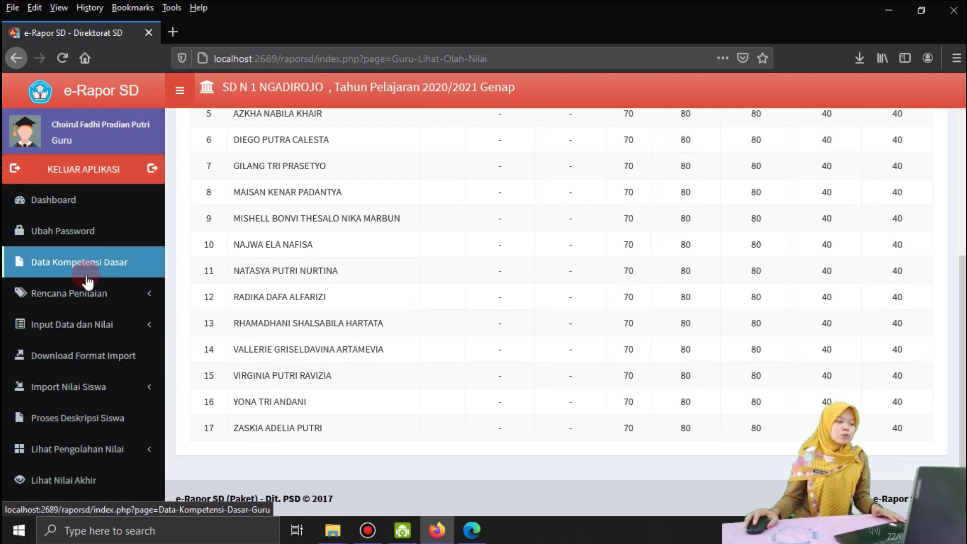